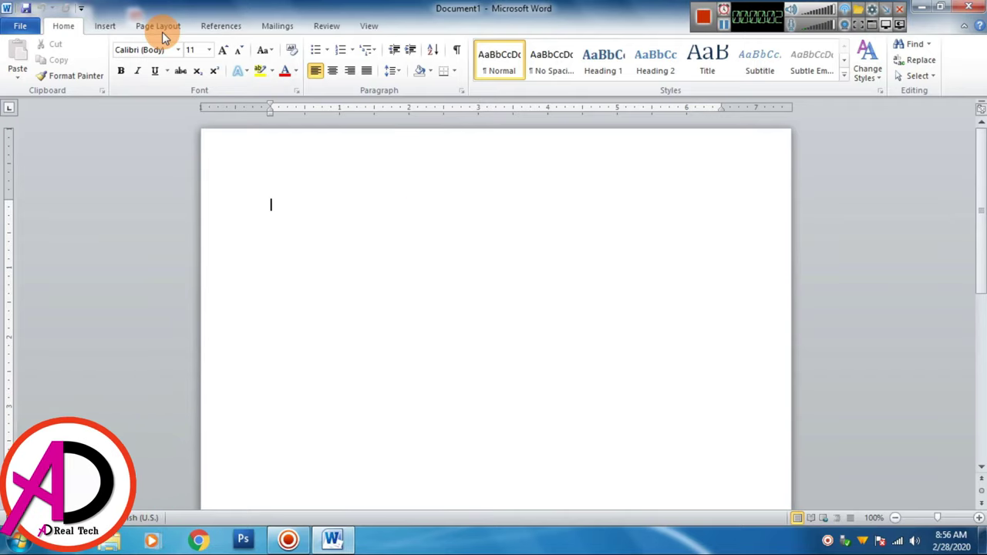
# Set the blank page to Narrow margins and A4 paper size.
pyautogui.click(161, 29)
pyautogui.click(106, 61)
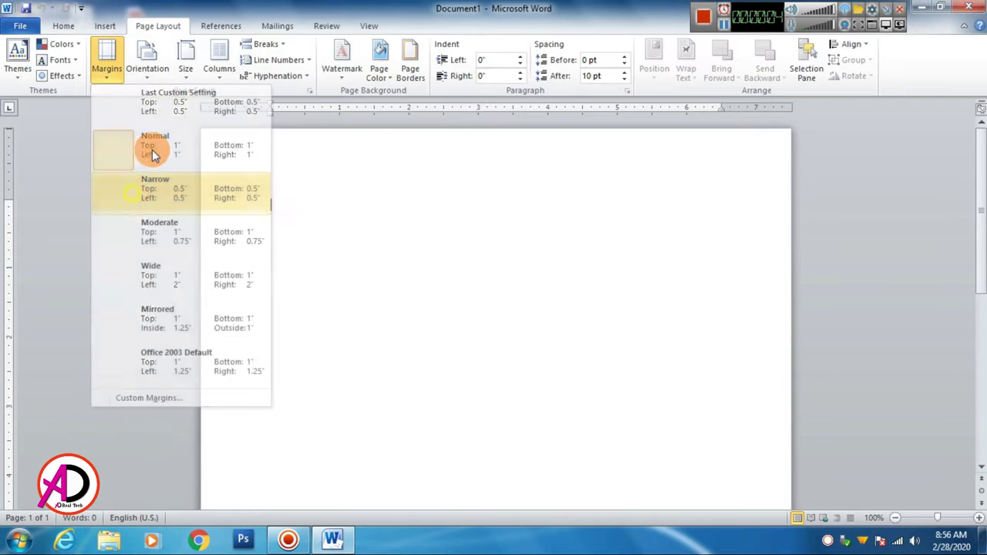
pyautogui.click(131, 189)
pyautogui.click(185, 62)
pyautogui.click(214, 259)
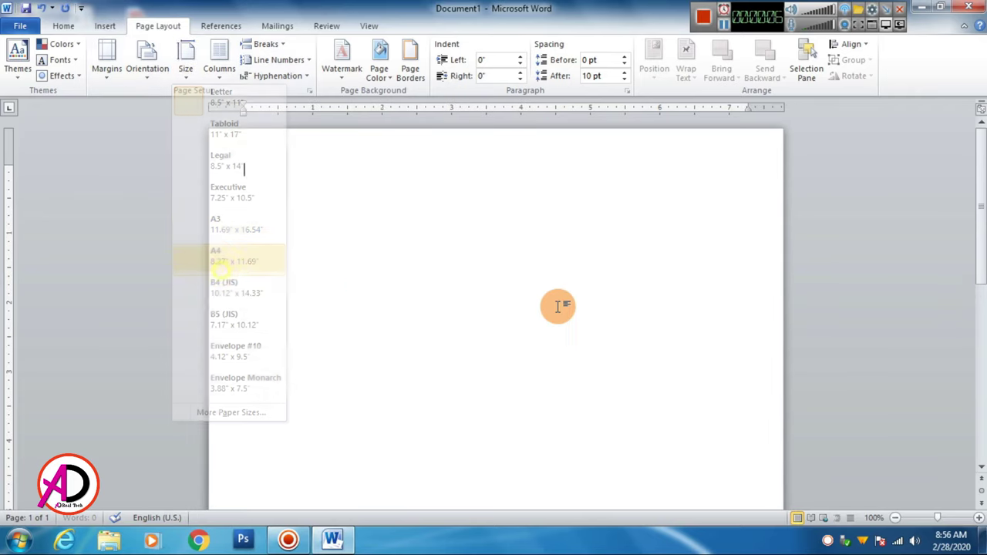
pyautogui.click(65, 28)
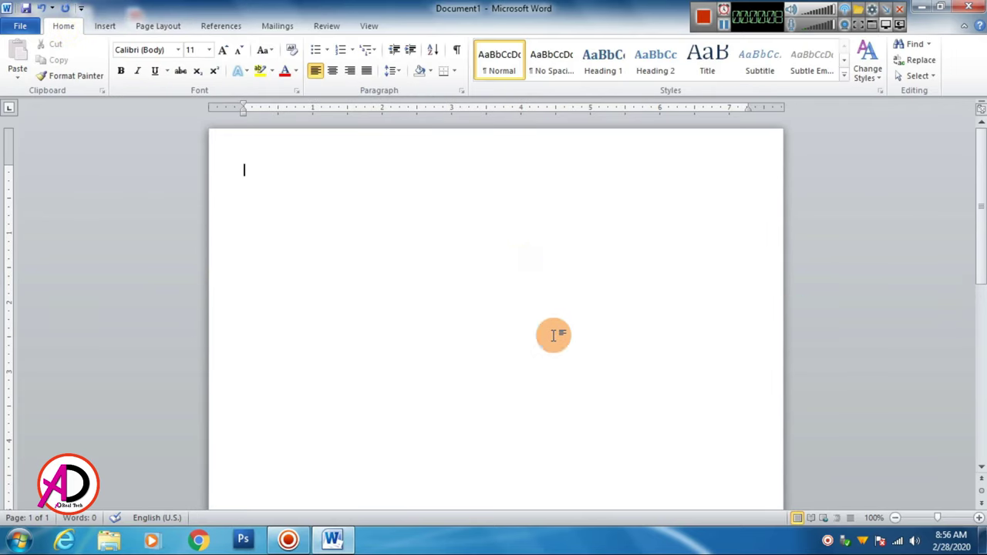
# Center the first paragraph with 1.0 line spacing and no space after it.
pyautogui.click(333, 70)
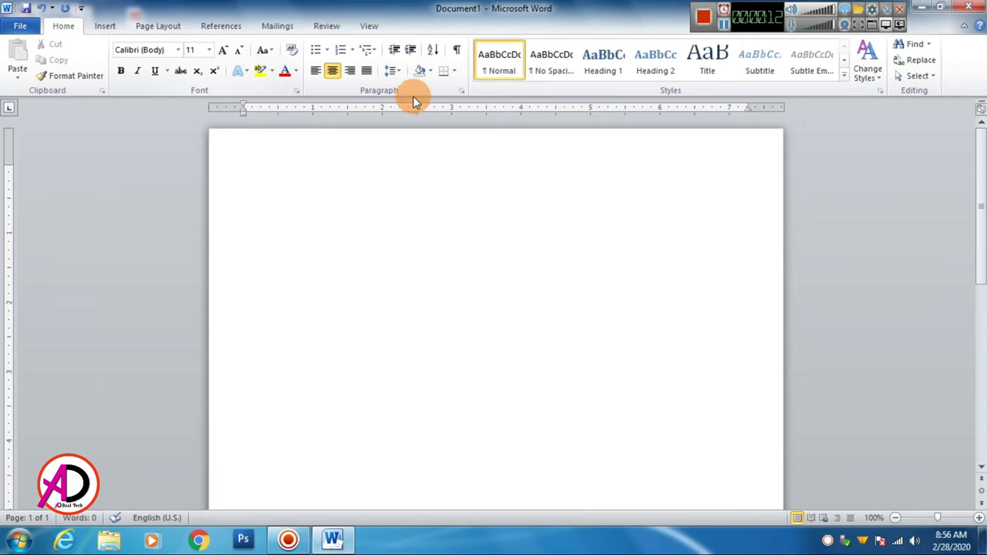
pyautogui.click(394, 70)
pyautogui.click(408, 88)
pyautogui.click(392, 70)
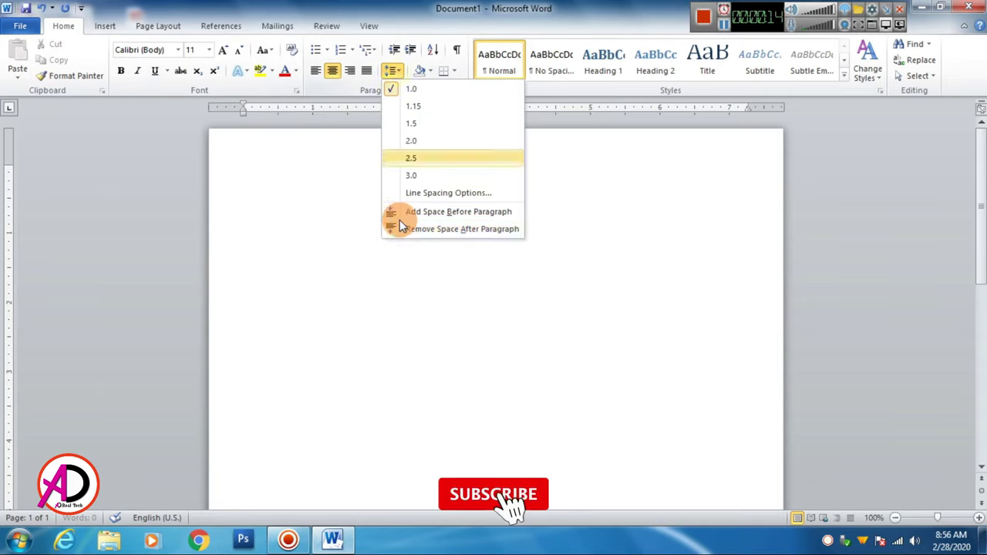
pyautogui.click(403, 234)
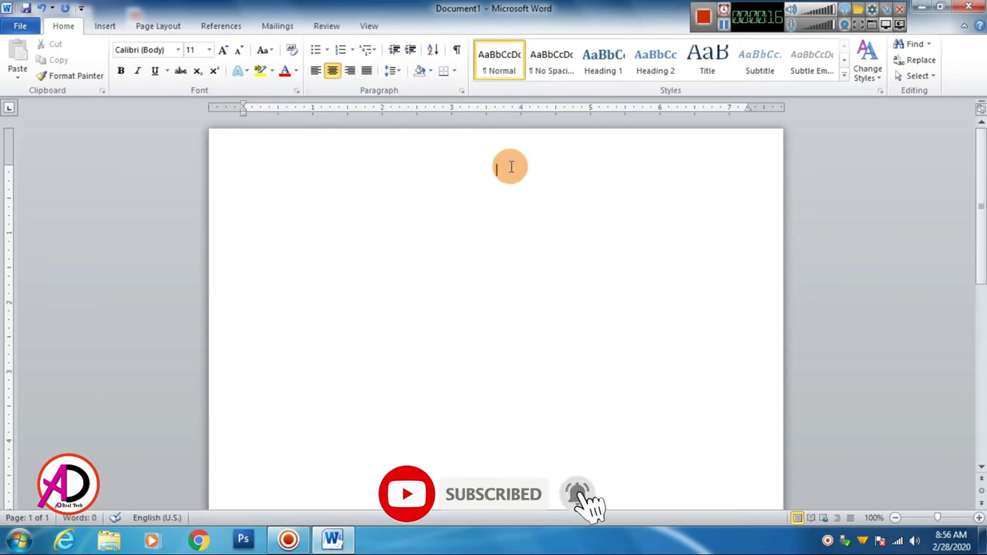
# Type the title 'TYPE YOUR SCHOOL COLLEGE NAME HERE' in a larger font and select it.
pyautogui.hotkey('ctrl', 'shift', '.')
pyautogui.hotkey('ctrl', 'shift', '.')
pyautogui.write('TYPE ')
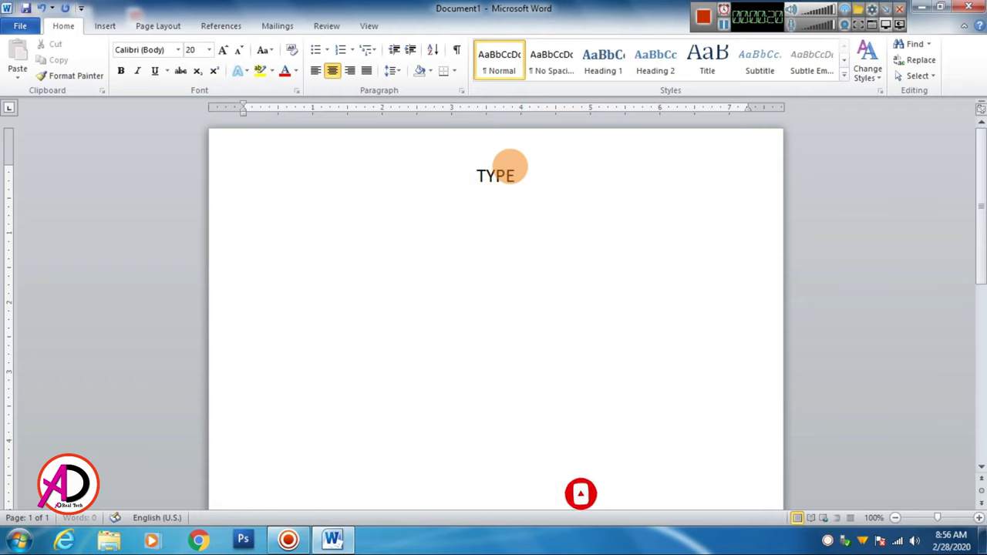
pyautogui.write('YOUR ')
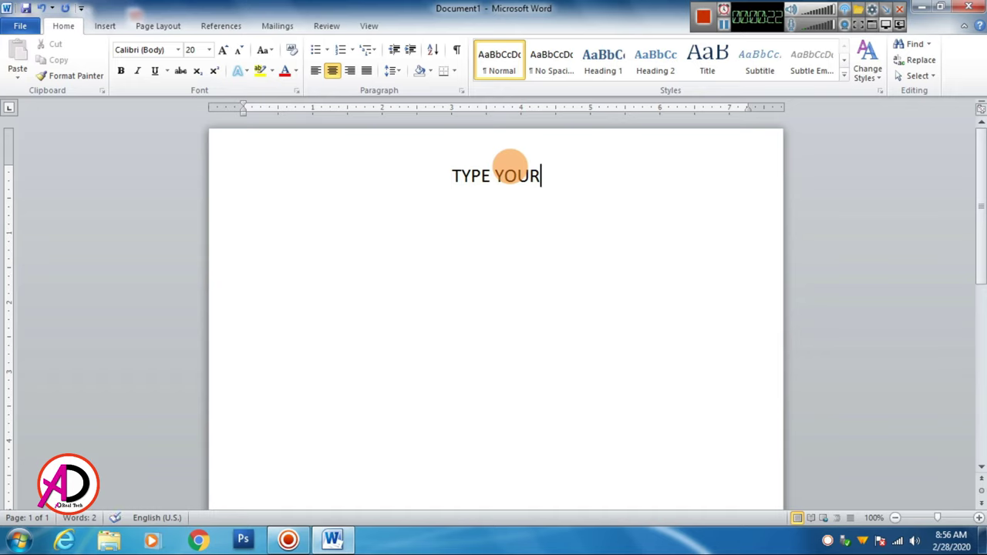
pyautogui.write('SCHO')
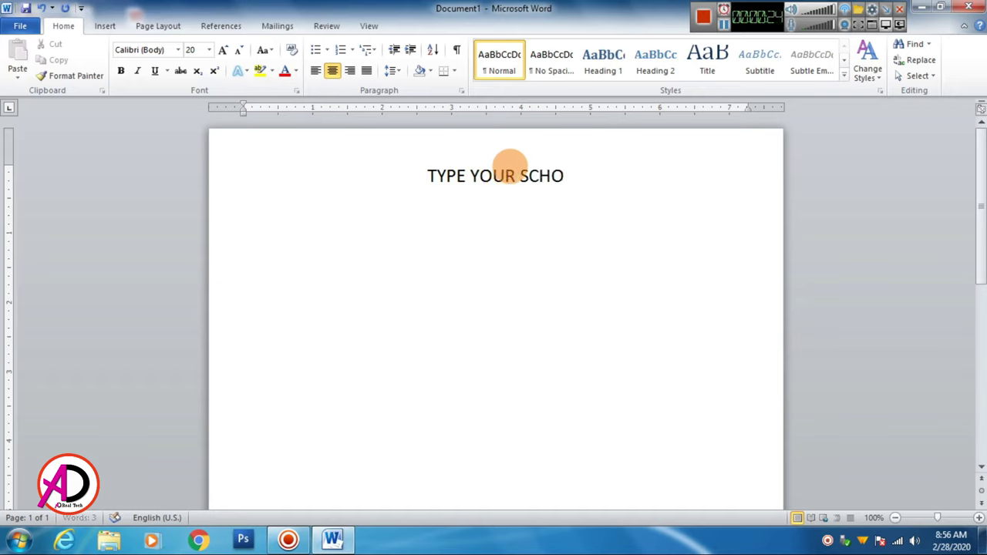
pyautogui.write('OL CO')
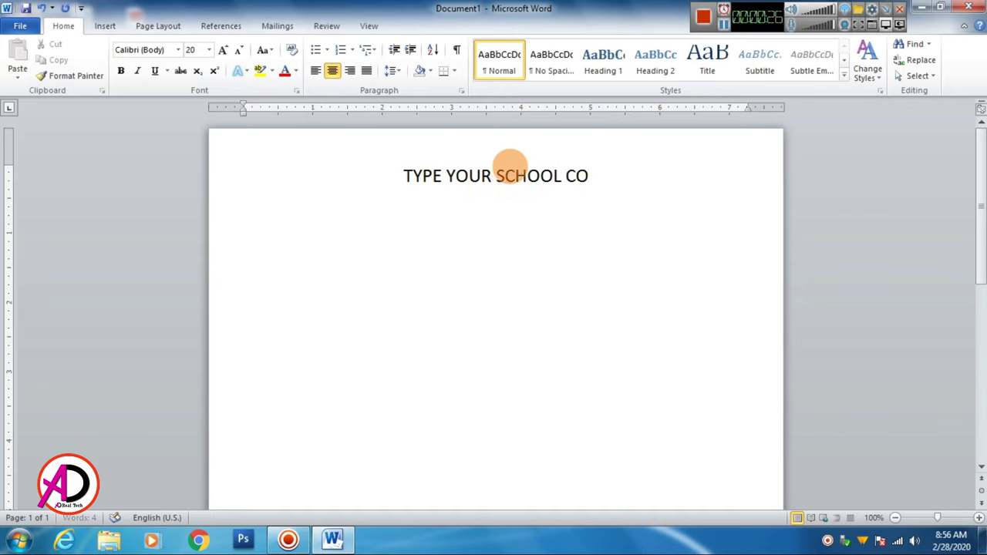
pyautogui.write('LLEGE NAM')
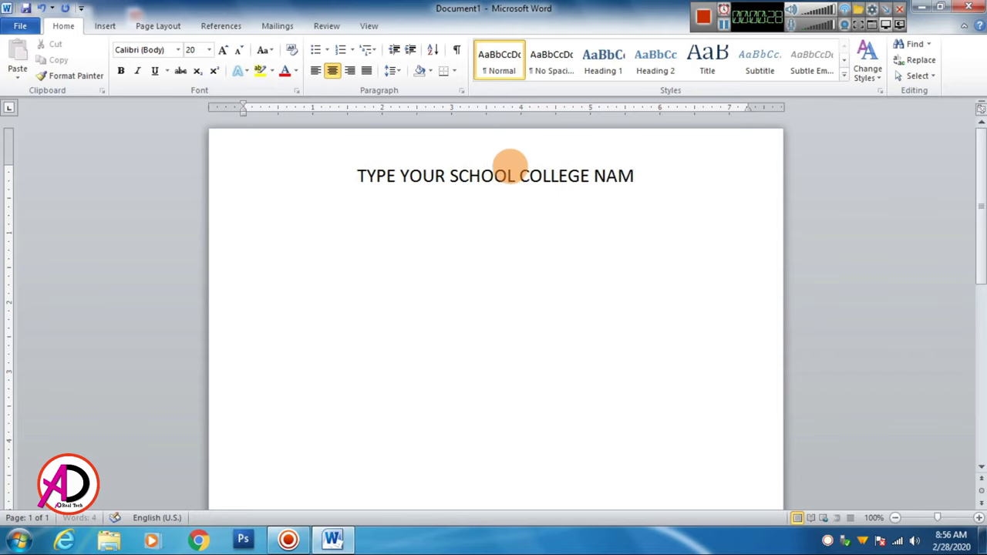
pyautogui.write('E HERE')
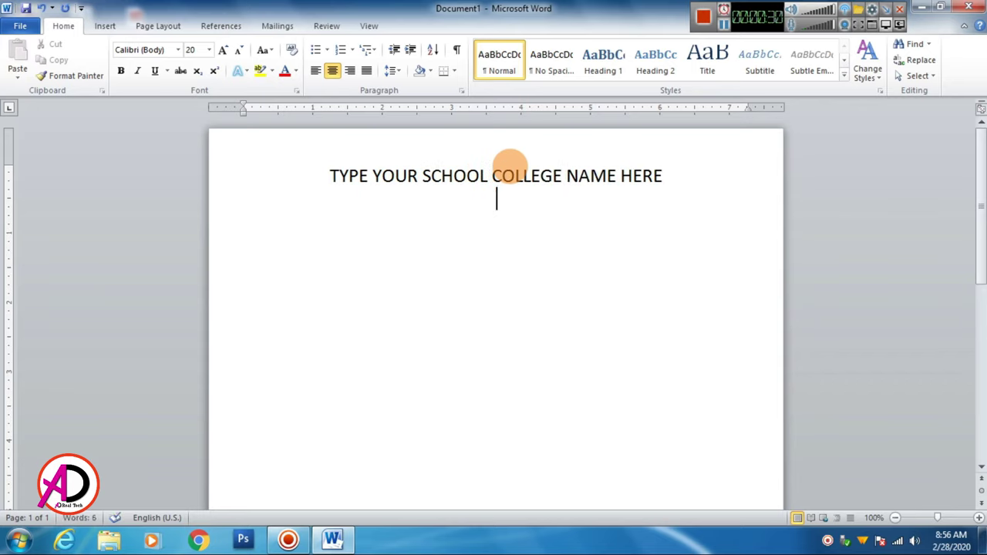
pyautogui.hotkey('ctrl', 'Left')
pyautogui.hotkey('ctrl', 'Left')
pyautogui.hotkey('ctrl', 'Left')
pyautogui.hotkey('ctrl', 'shift', 'Right')
pyautogui.hotkey('ctrl', 'shift', 'Right')
pyautogui.hotkey('ctrl', 'shift', 'Right')
pyautogui.hotkey('ctrl', 'shift', 'Right')
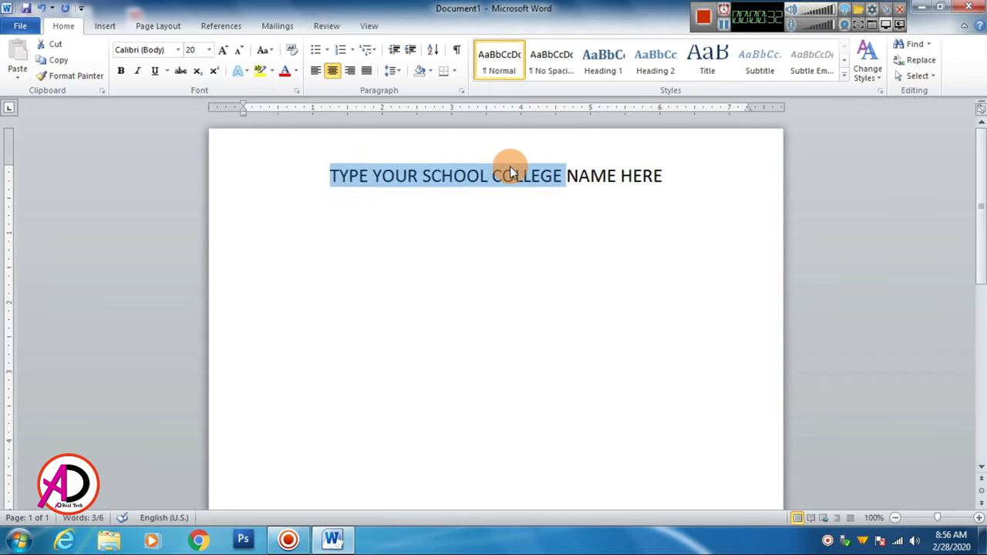
pyautogui.hotkey('ctrl', 'shift', 'Right')
pyautogui.hotkey('ctrl', 'shift', 'Right')
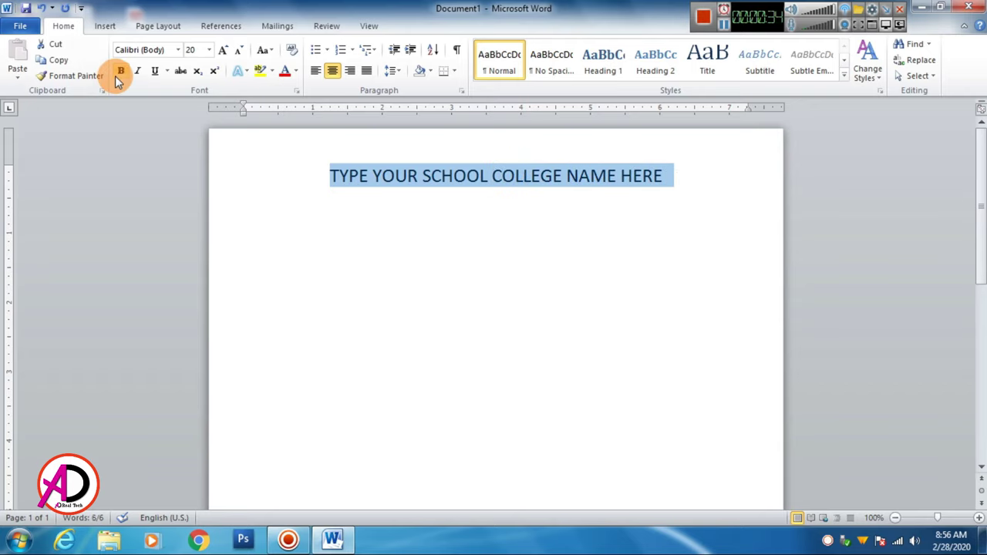
# Make the title bold, blue and 22 pt.
pyautogui.click(118, 73)
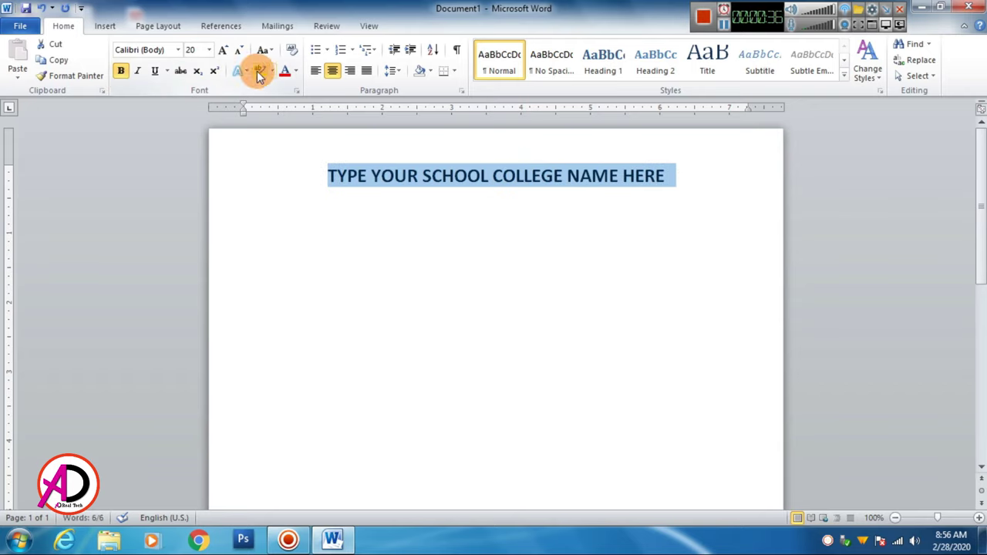
pyautogui.click(295, 71)
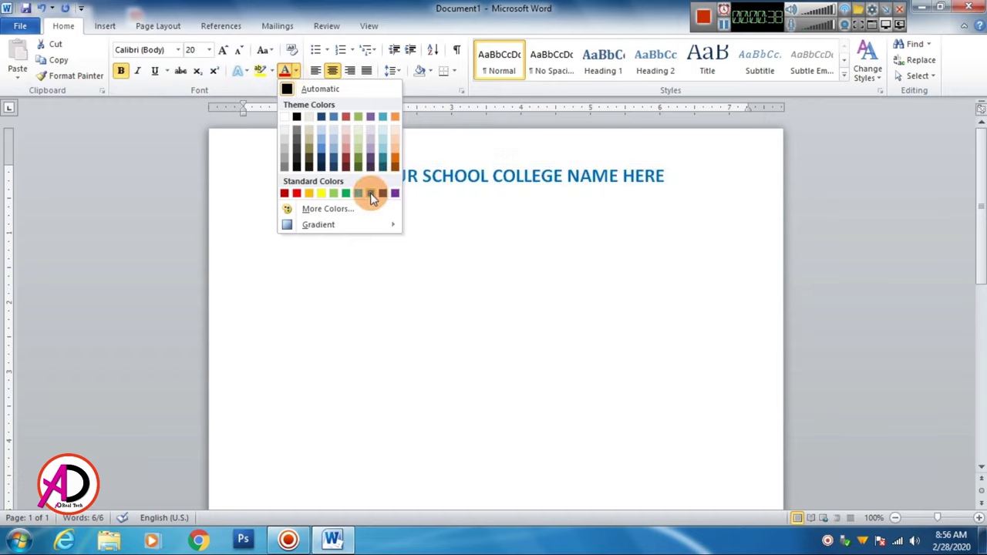
pyautogui.click(370, 192)
pyautogui.click(223, 49)
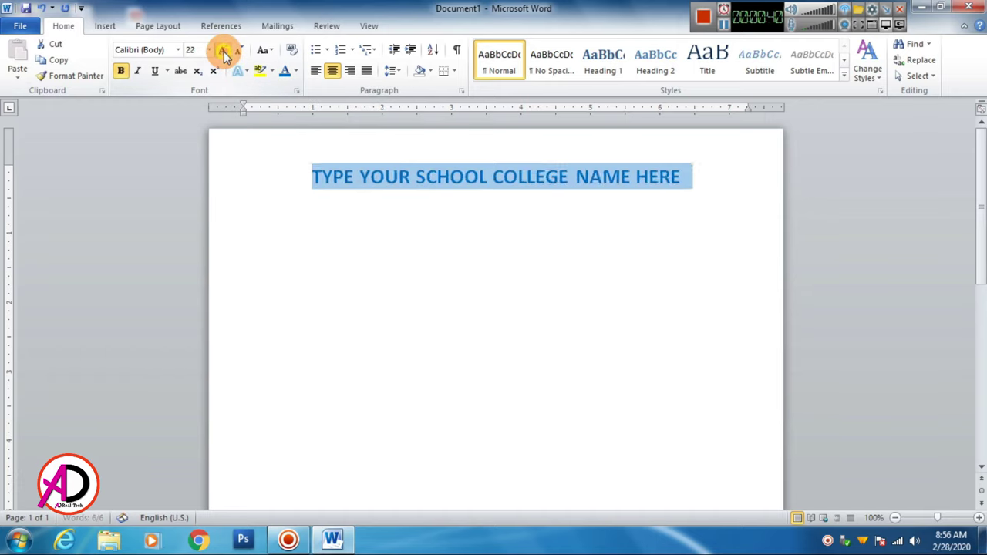
pyautogui.click(223, 49)
pyautogui.click(424, 239)
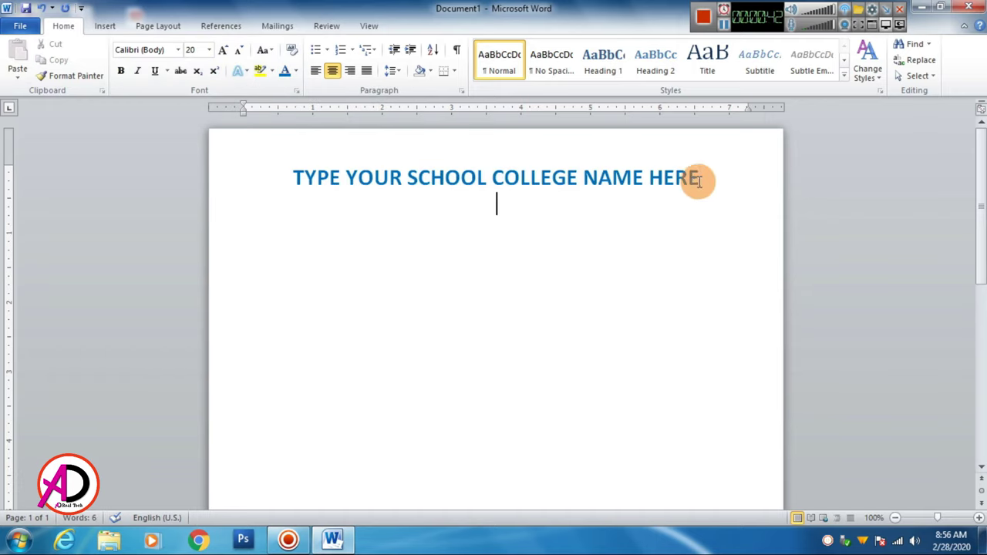
# Add a 'TYPE YOUR ADDRESS HERE' line and a '1st TERM EXAM' line at a smaller size.
pyautogui.click(241, 54)
pyautogui.click(241, 54)
pyautogui.click(242, 54)
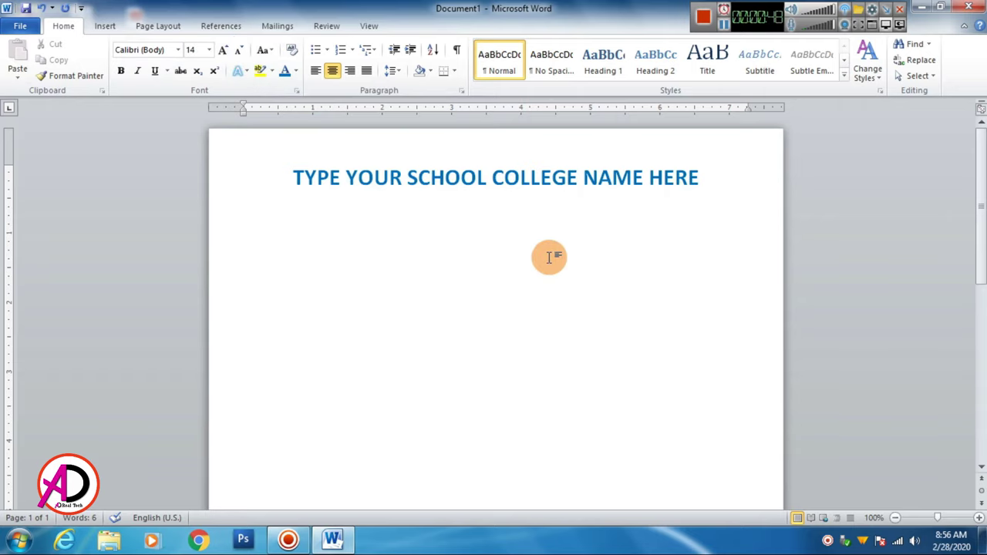
pyautogui.write('TYPE Y')
pyautogui.write('OUR ADD')
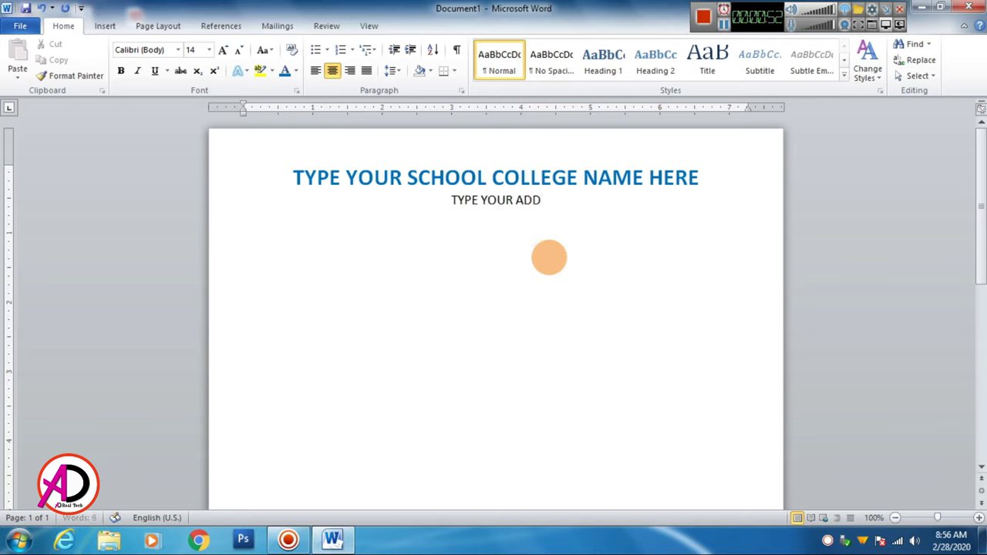
pyautogui.write('RESS HERE')
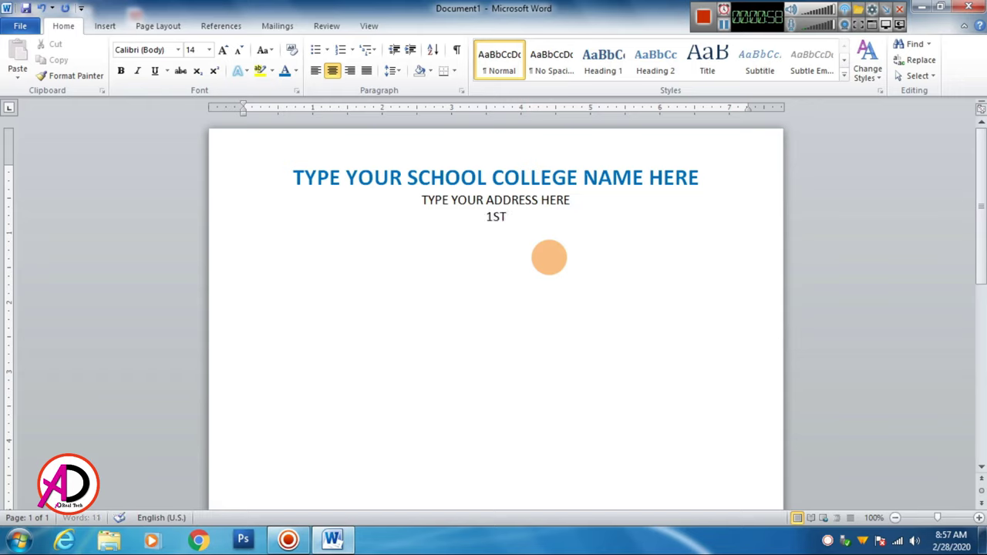
pyautogui.write('st')
pyautogui.write(' E')
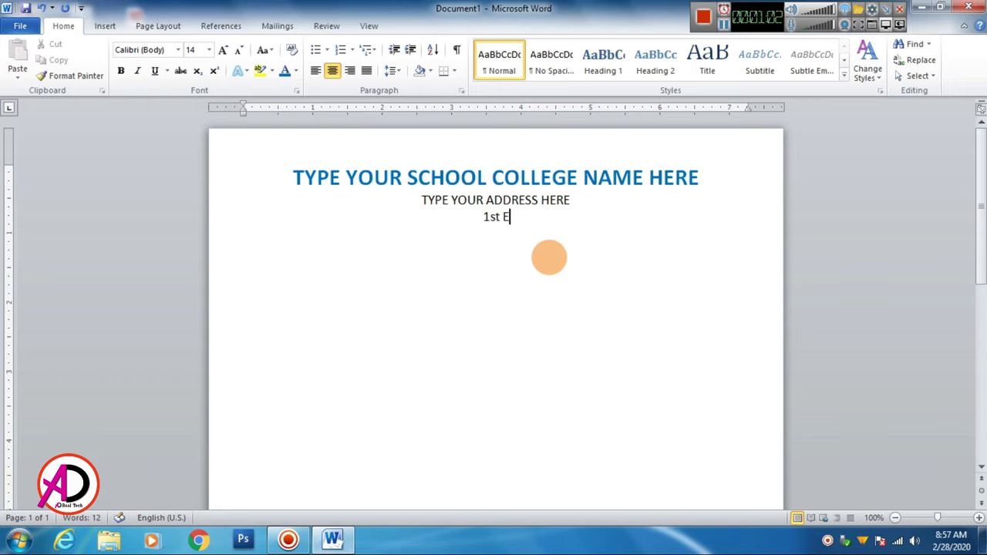
pyautogui.write('XAM')
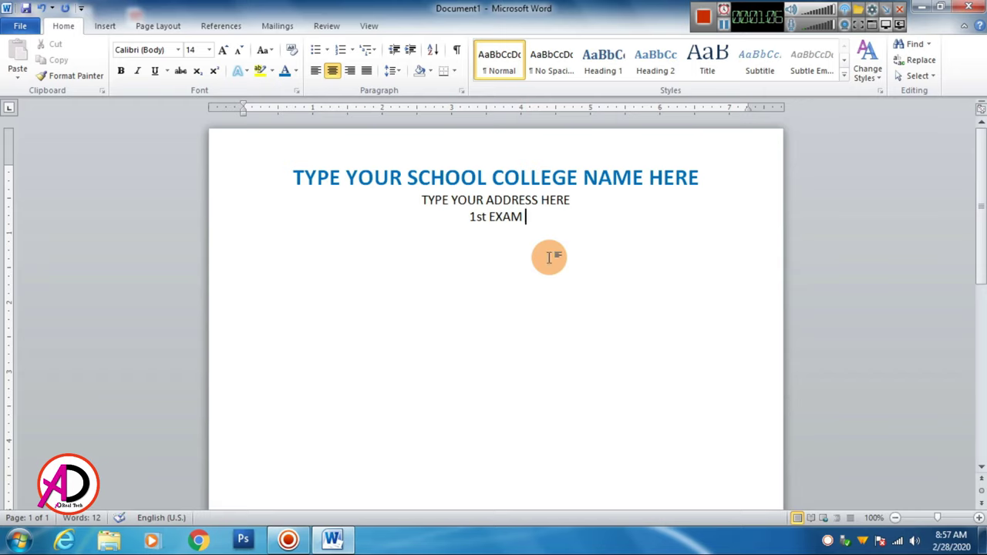
pyautogui.press('Left')
pyautogui.press('Left')
pyautogui.write('TE')
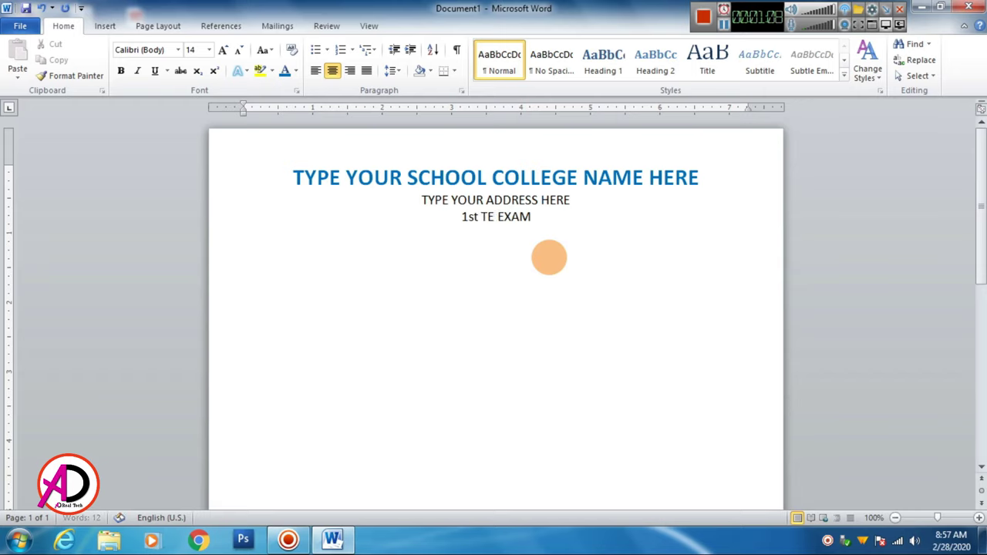
pyautogui.write('RM')
# Make '1st TERM EXAM' bold at 18 pt, with 'st' bold and superscript.
pyautogui.press('End')
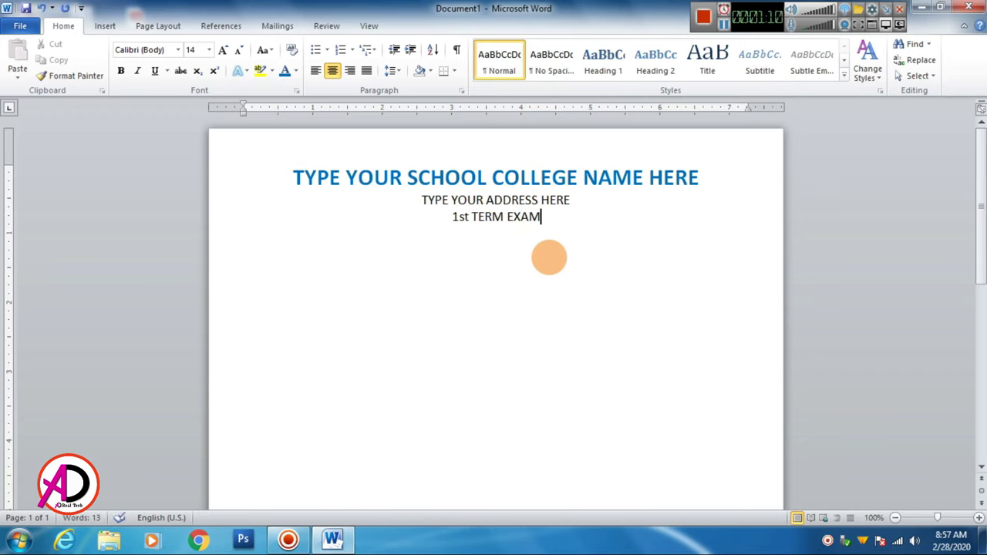
pyautogui.hotkey('ctrl', 'shift', 'Left')
pyautogui.hotkey('ctrl', 'shift', 'Left')
pyautogui.hotkey('ctrl', 'shift', 'Left')
pyautogui.hotkey('ctrl', 'b')
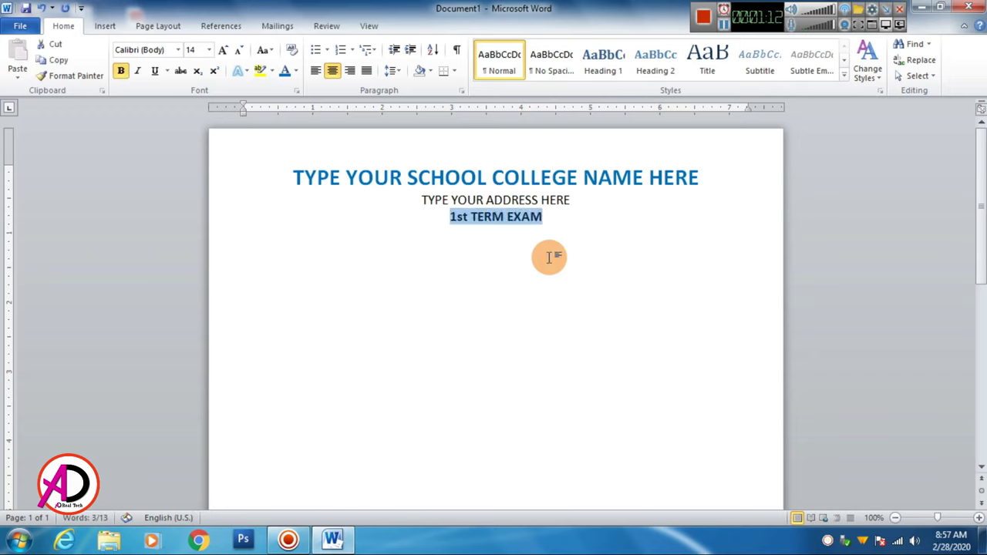
pyautogui.hotkey('ctrl', 'shift', '.')
pyautogui.hotkey('ctrl', 'shift', '.')
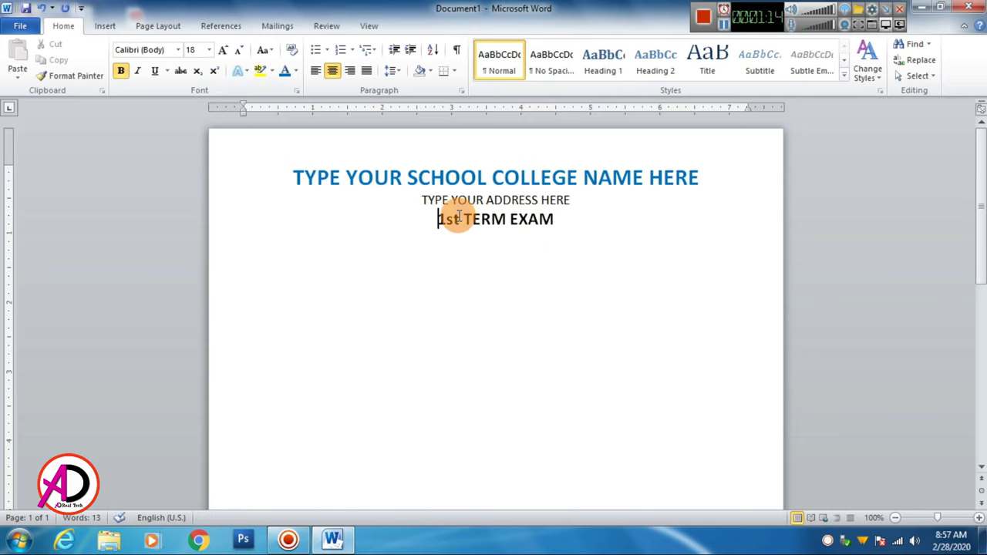
pyautogui.moveTo(444, 218); pyautogui.dragTo(460, 219)
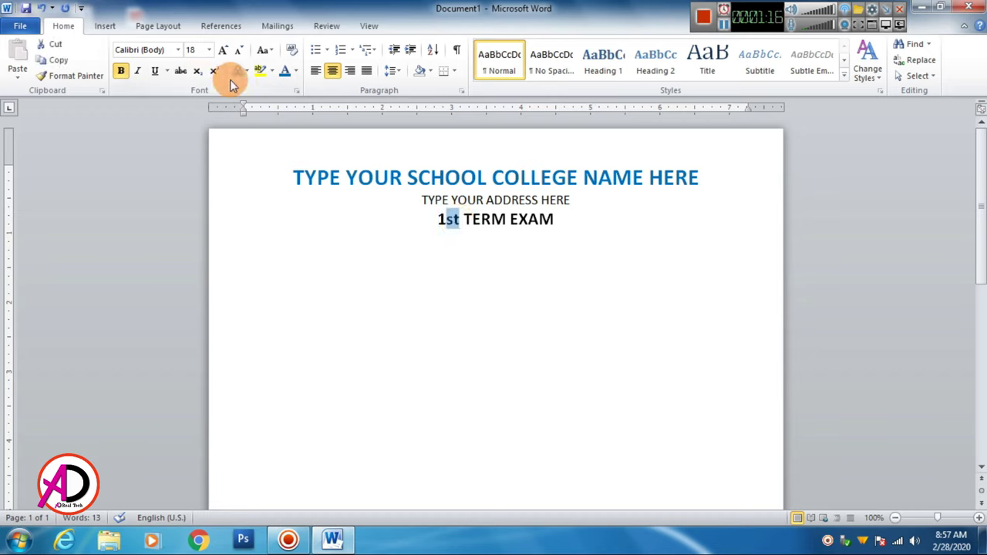
pyautogui.click(123, 71)
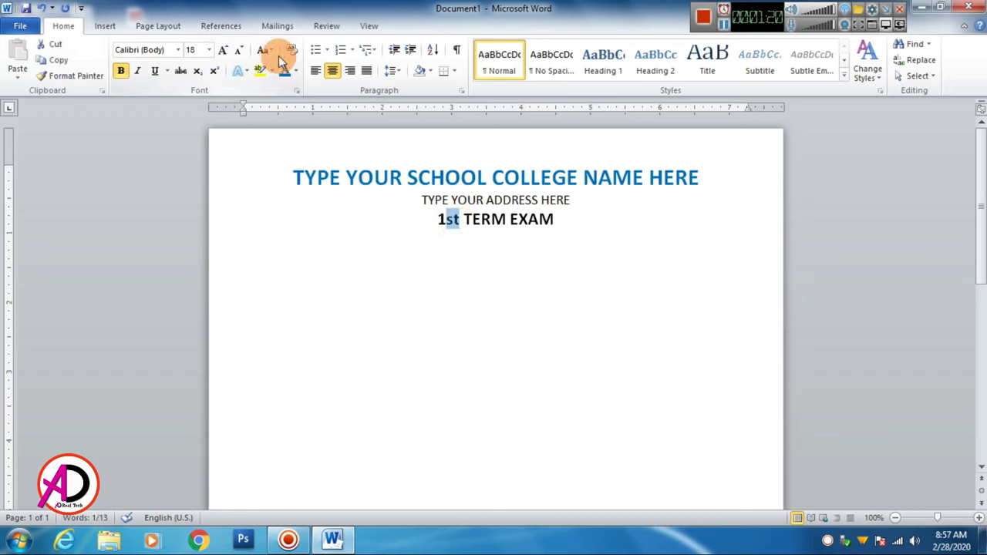
pyautogui.click(213, 71)
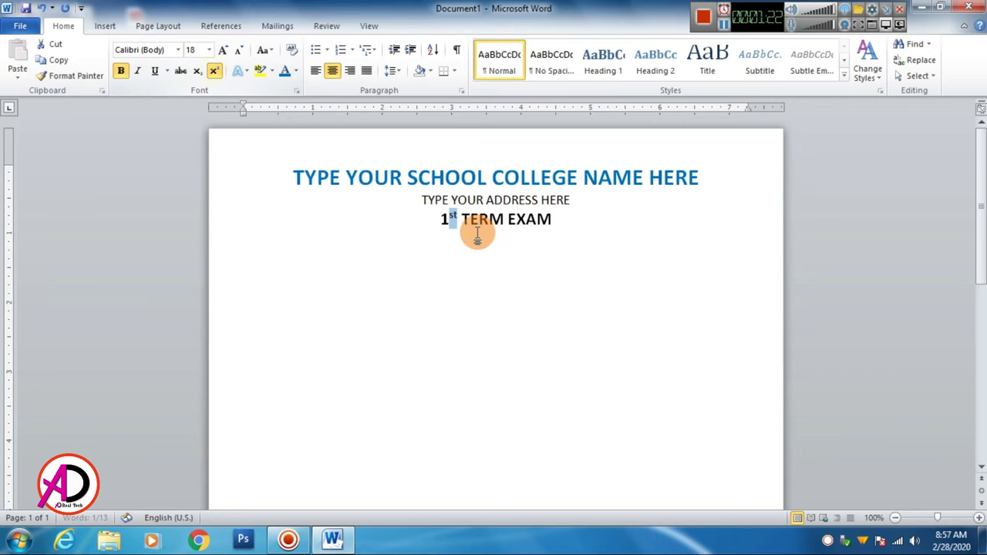
pyautogui.click(504, 223)
# Underline '1st TERM EXAM', set it to 14 pt, and reduce the top margin.
pyautogui.moveTo(557, 219)
pyautogui.mouseDown()
pyautogui.moveTo(434, 219)
pyautogui.moveTo(561, 221)
pyautogui.mouseUp()
pyautogui.click(506, 255)
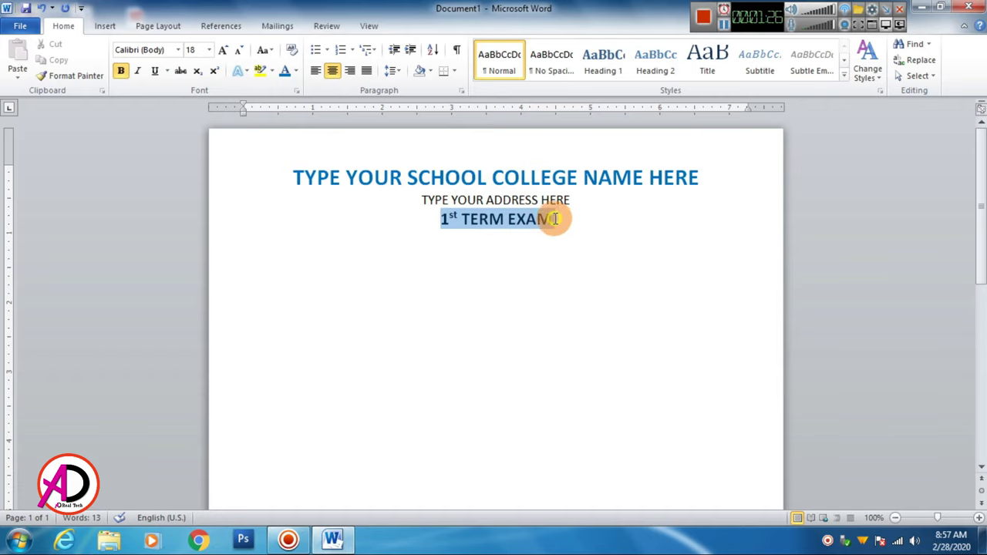
pyautogui.click(239, 51)
pyautogui.click(238, 51)
pyautogui.click(154, 70)
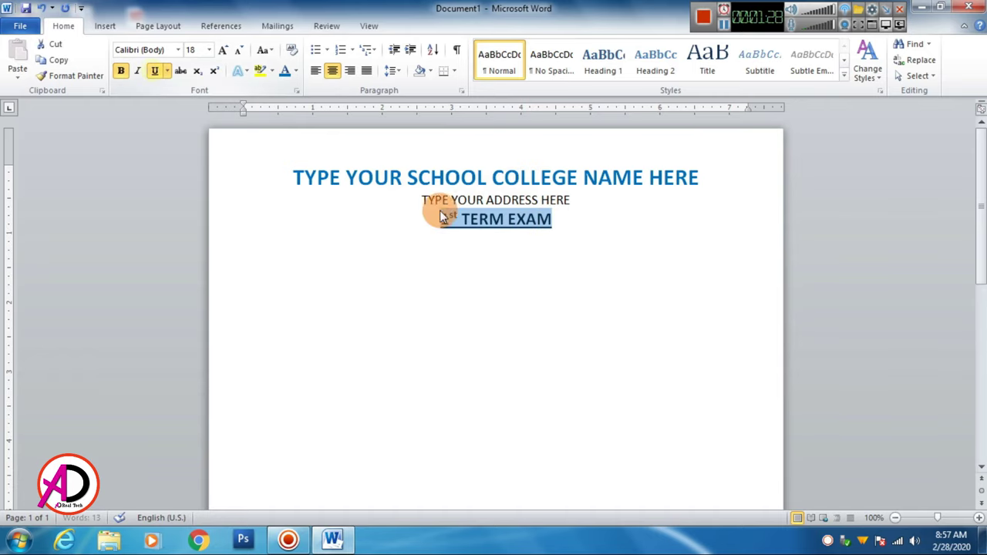
pyautogui.click(555, 258)
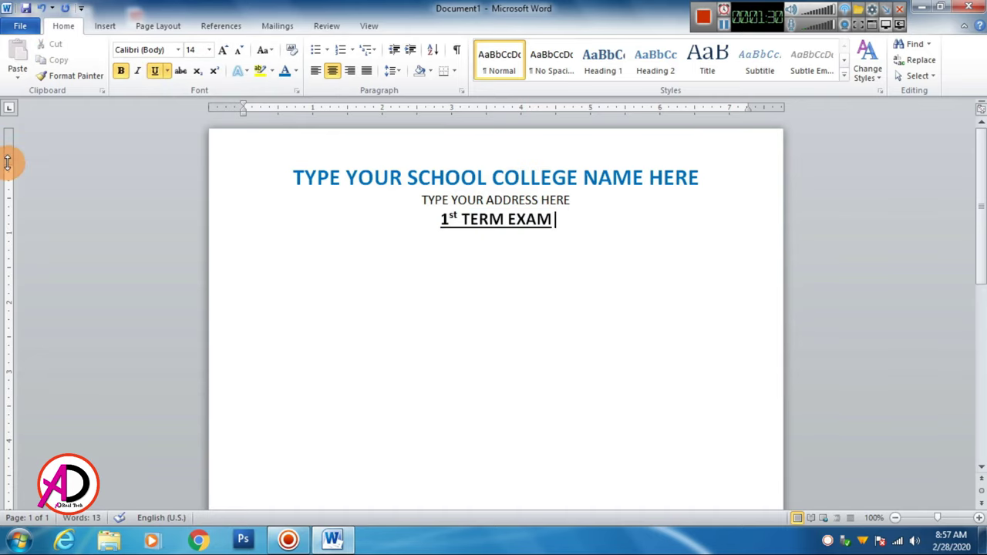
pyautogui.moveTo(11, 147); pyautogui.dragTo(12, 142)
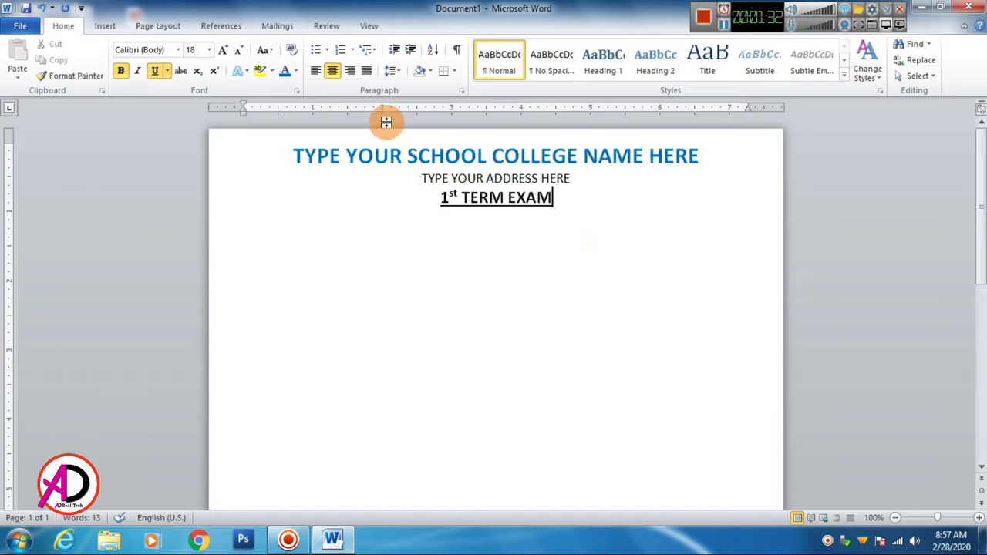
# Start a new bold, left-aligned line indented to the heading's left edge.
pyautogui.press('Return')
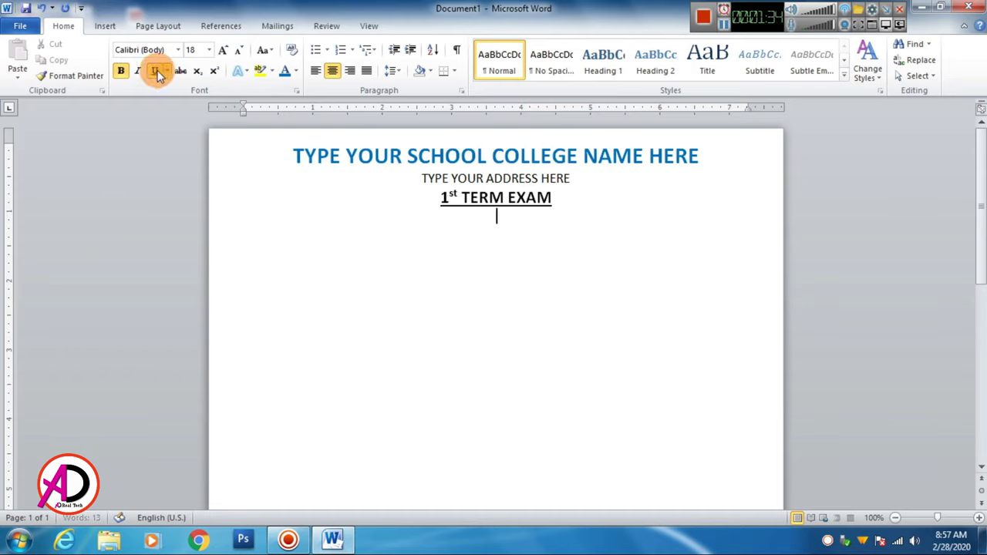
pyautogui.click(154, 70)
pyautogui.click(121, 72)
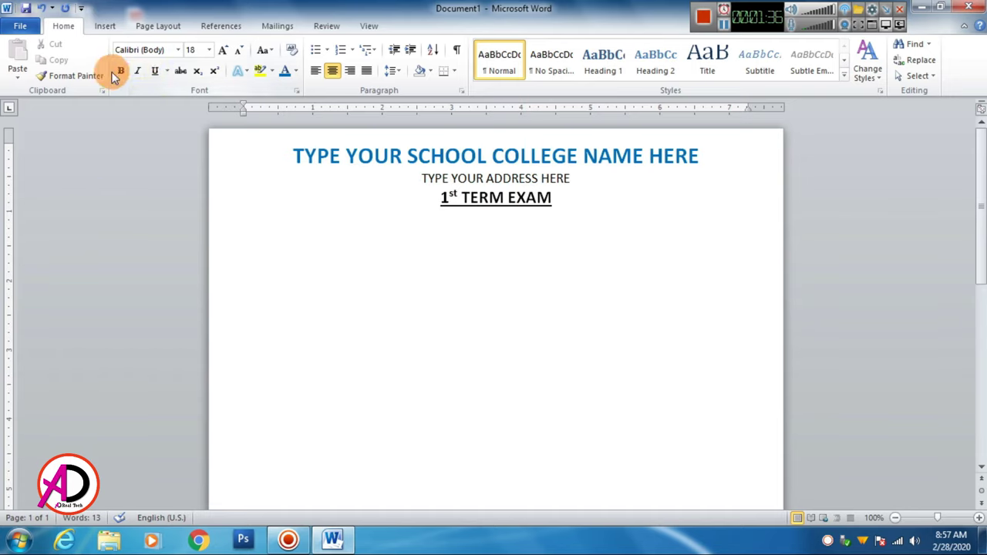
pyautogui.click(315, 70)
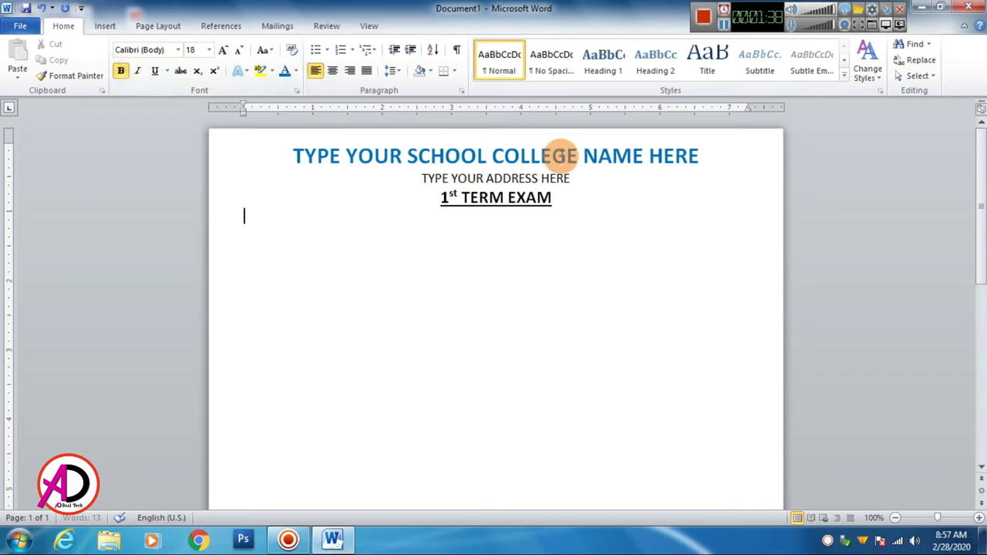
pyautogui.moveTo(245, 111); pyautogui.dragTo(290, 123)
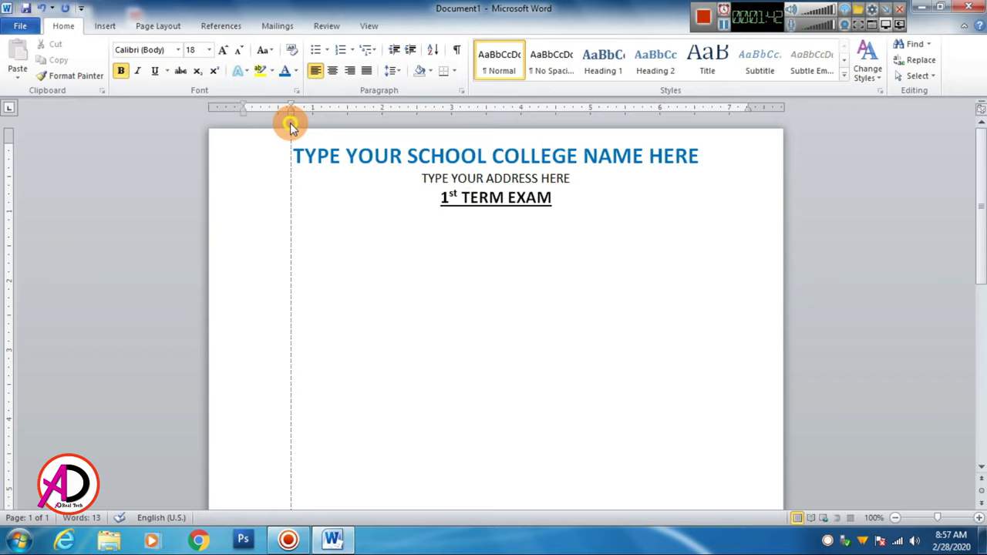
pyautogui.moveTo(292, 123); pyautogui.dragTo(292, 122)
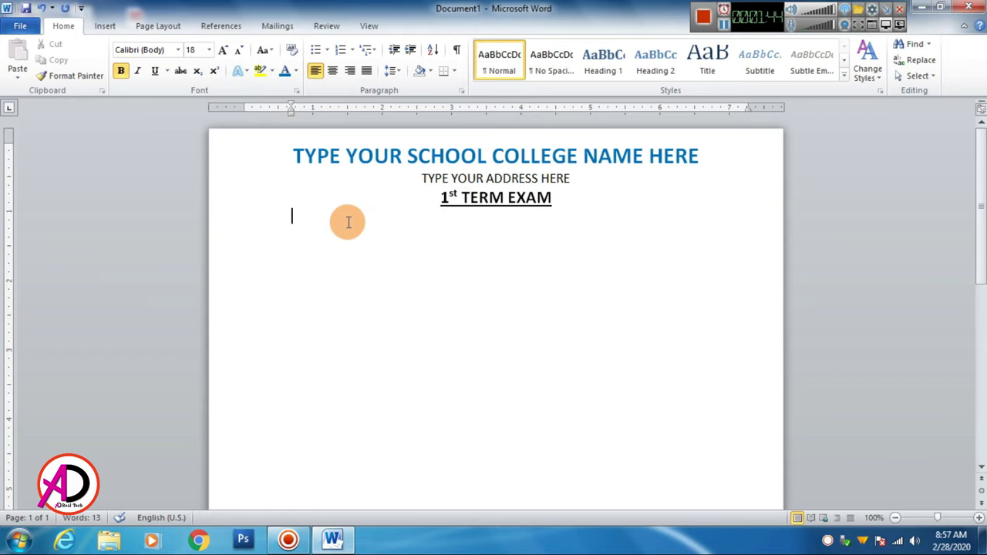
# Type 'Subject: Math' and 'Class: 10' at 14 pt, with 'F.M 100' tabbed right.
pyautogui.write('SUB')
pyautogui.write('JECT')
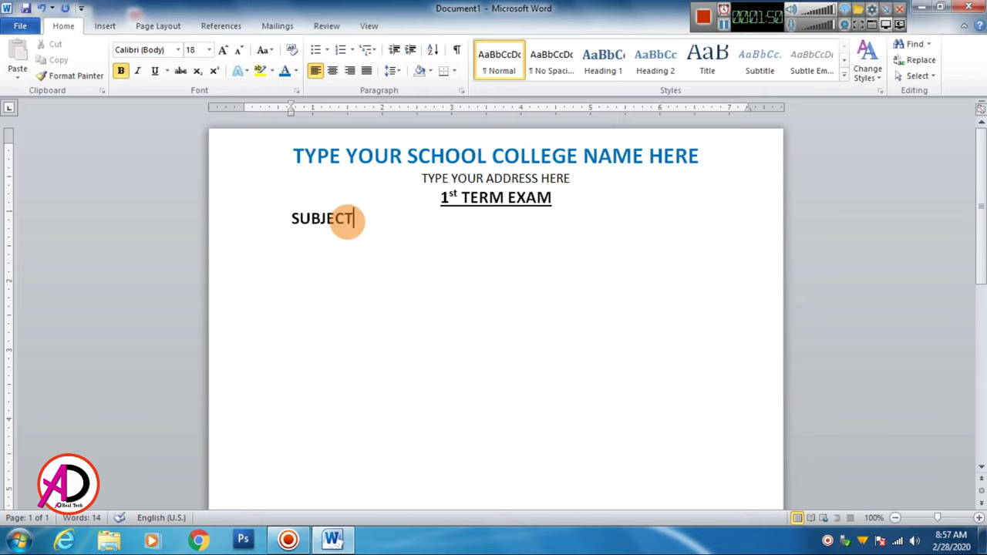
pyautogui.doubleClick(347, 222)
pyautogui.hotkey('ctrl', 'b')
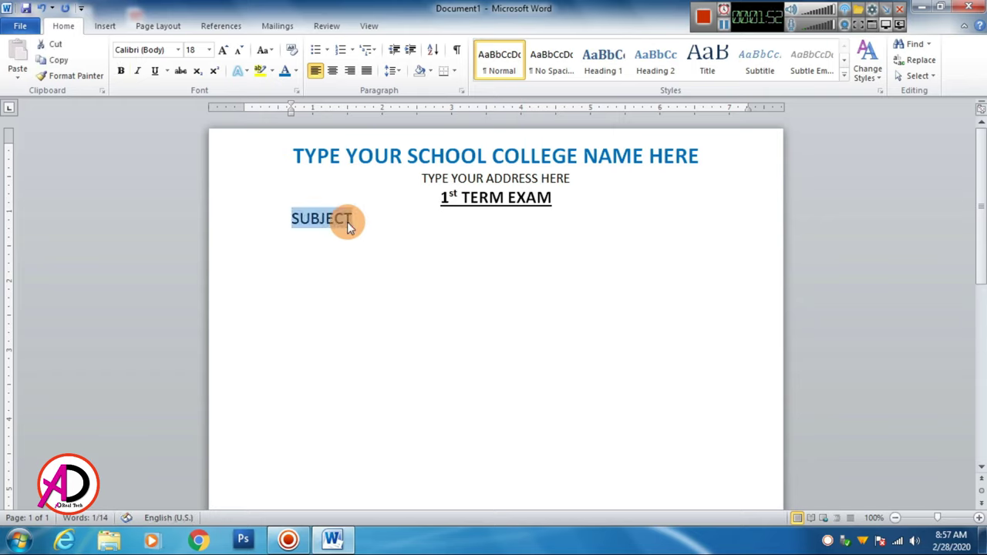
pyautogui.hotkey('ctrl', 'shift', ',')
pyautogui.hotkey('ctrl', 'shift', ',')
pyautogui.click(347, 222)
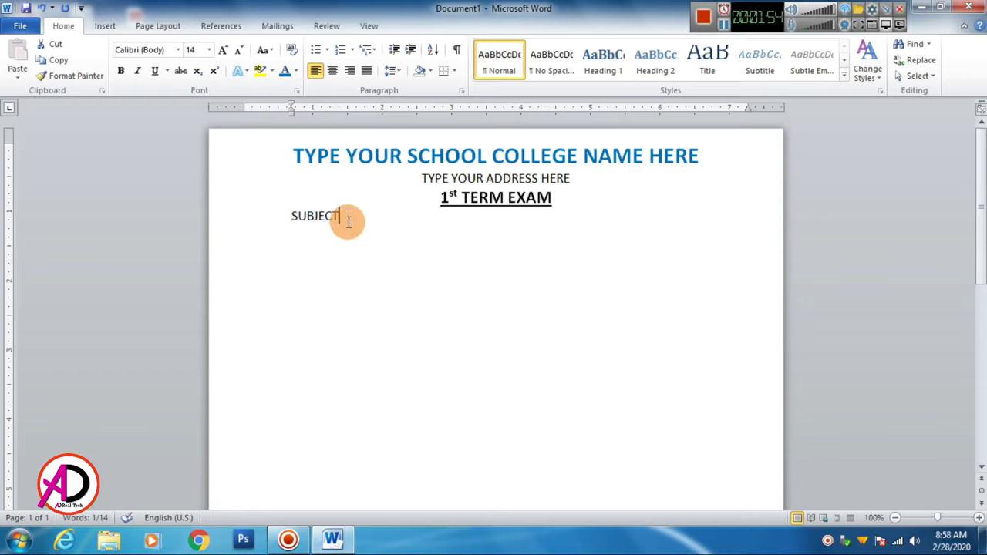
pyautogui.hotkey('ctrl', 'u')
pyautogui.press('BackSpace')
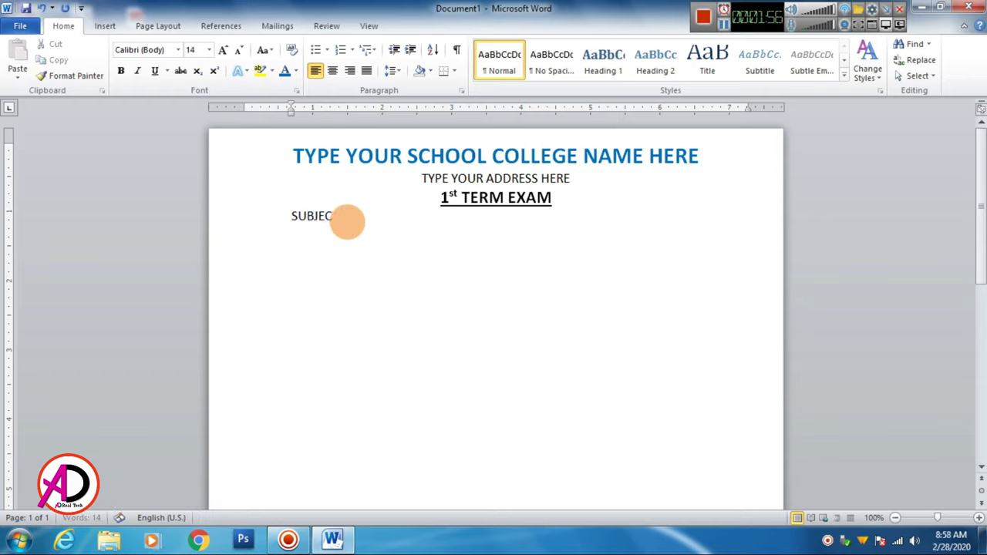
pyautogui.press('BackSpace')
pyautogui.press('BackSpace')
pyautogui.write('ub')
pyautogui.write('ject')
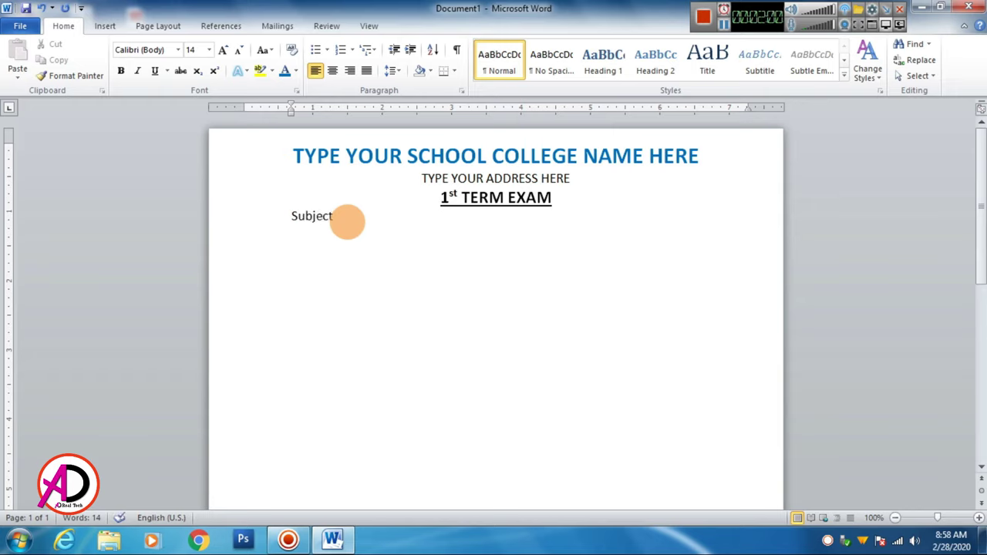
pyautogui.write(': M')
pyautogui.write('F.M ')
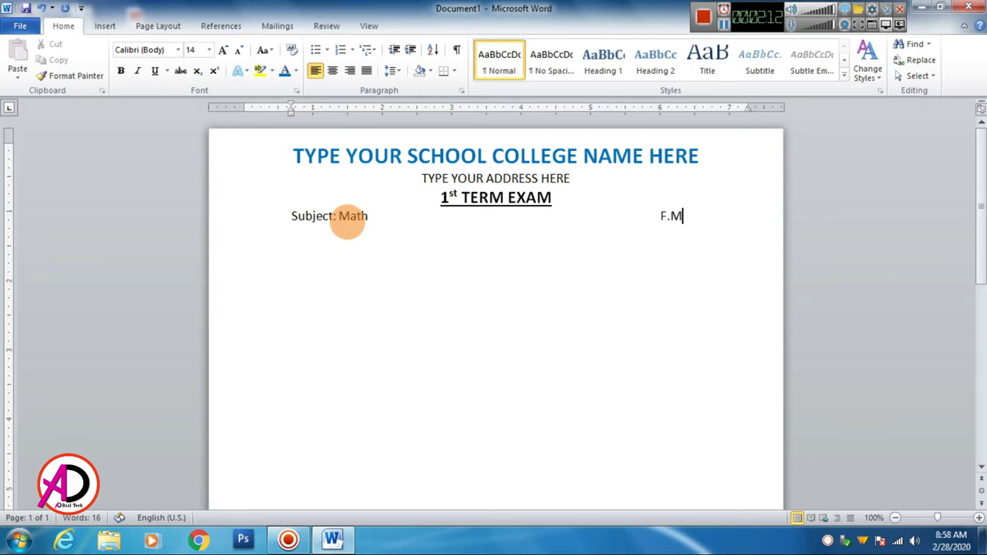
pyautogui.write('100')
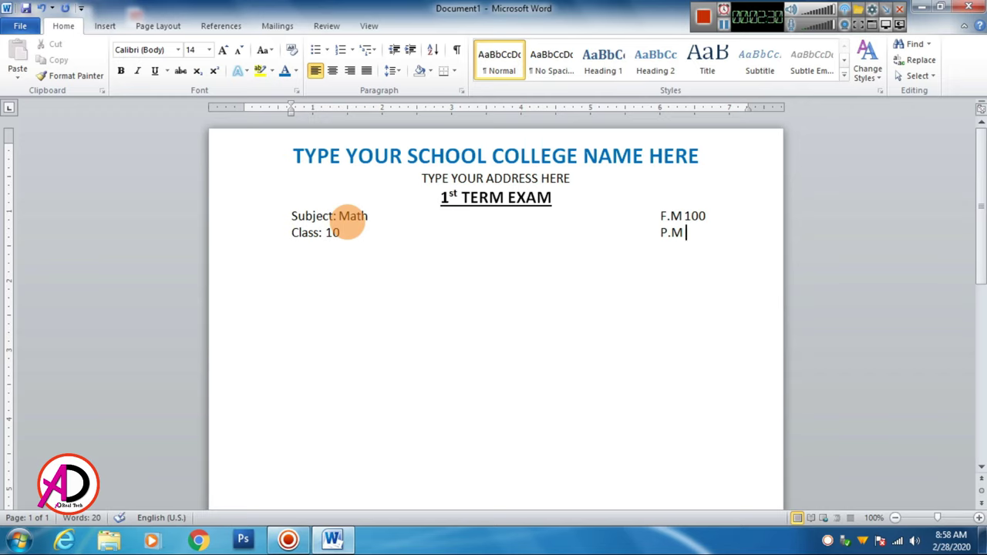
# Add 'P.M 40' and align it under 'F.M 100' on the right.
pyautogui.write('40')
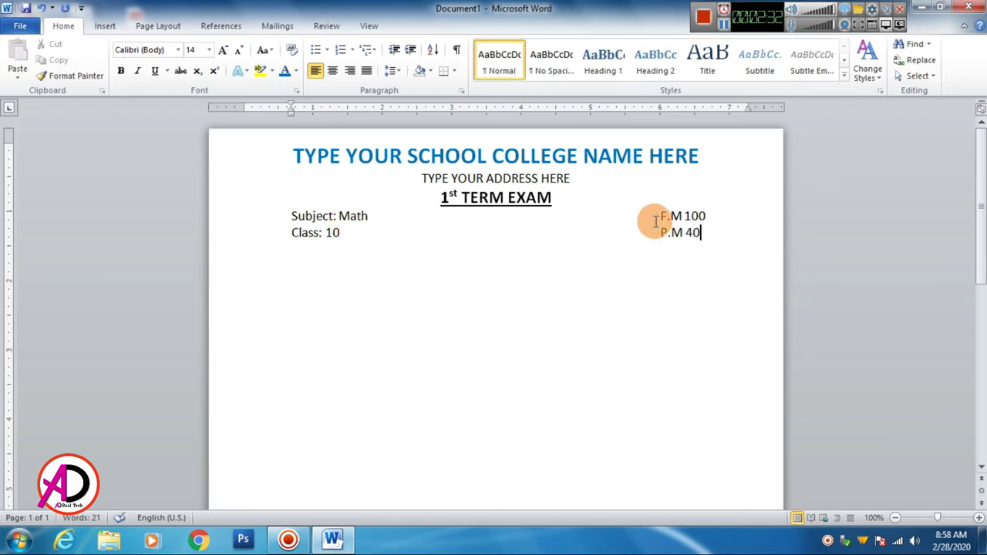
pyautogui.click(657, 217)
pyautogui.press('BackSpace')
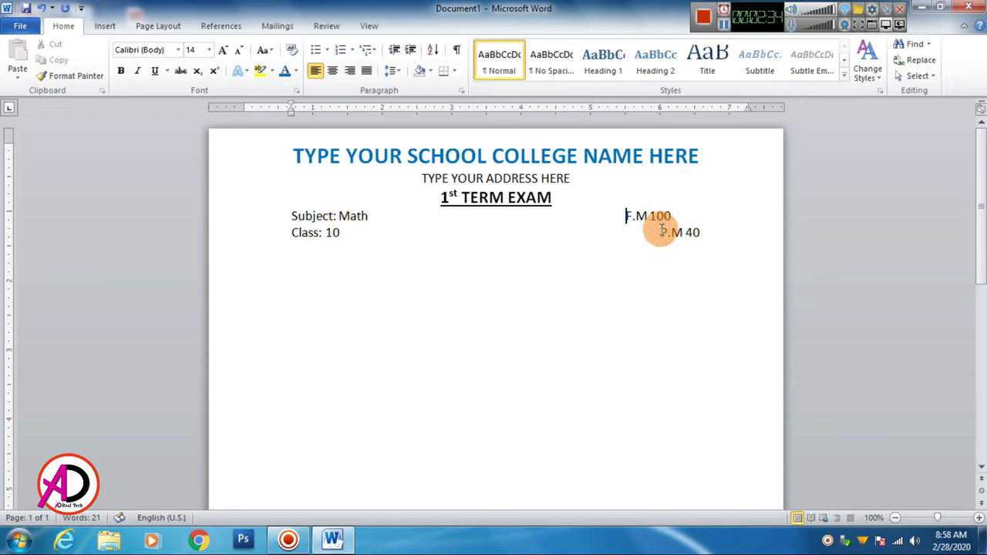
pyautogui.click(660, 232)
pyautogui.press('BackSpace')
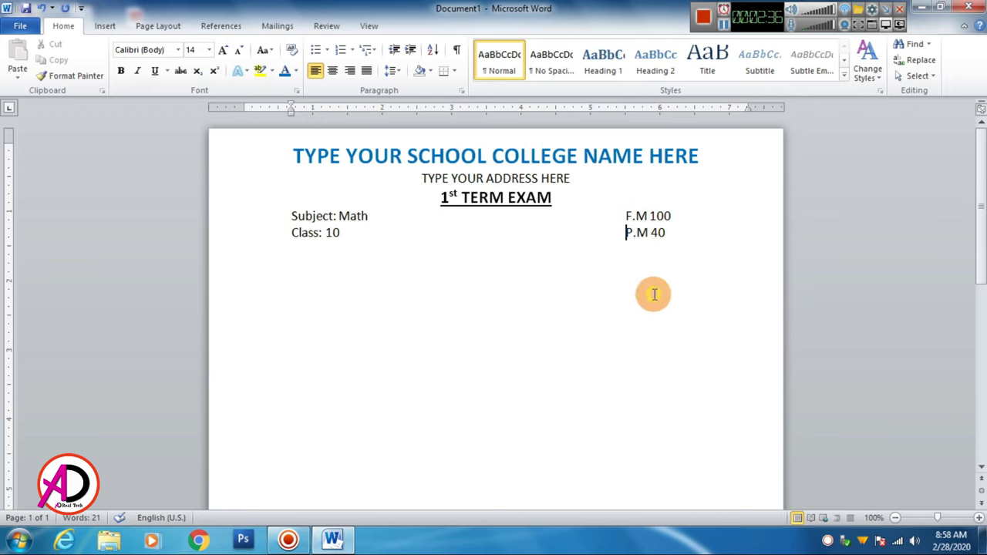
pyautogui.click(357, 275)
pyautogui.click(624, 217)
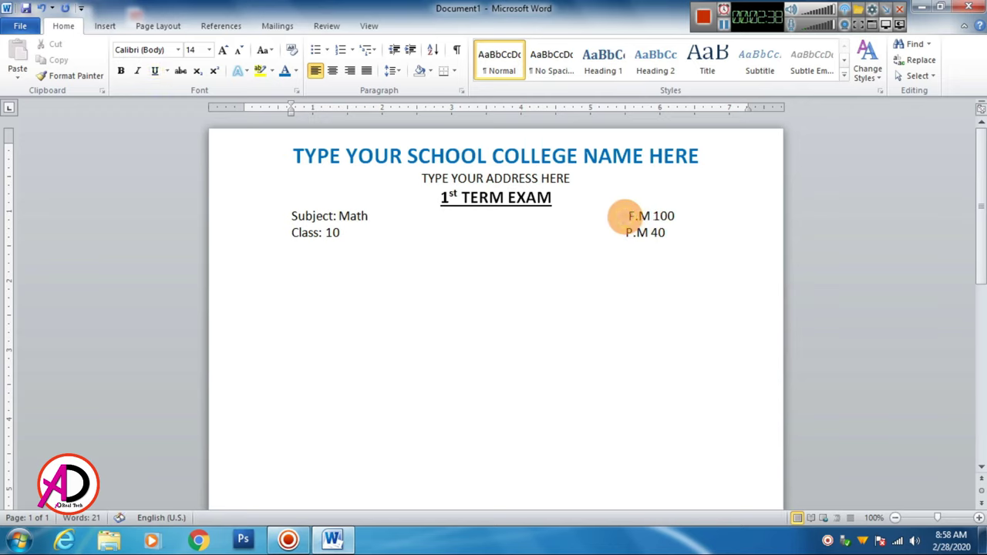
pyautogui.click(625, 233)
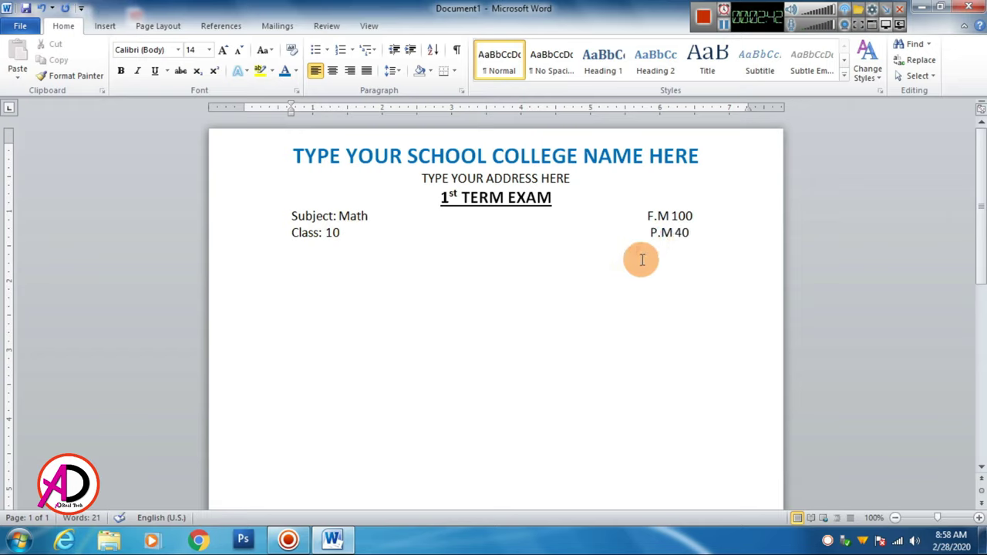
pyautogui.press('BackSpace')
pyautogui.click(650, 270)
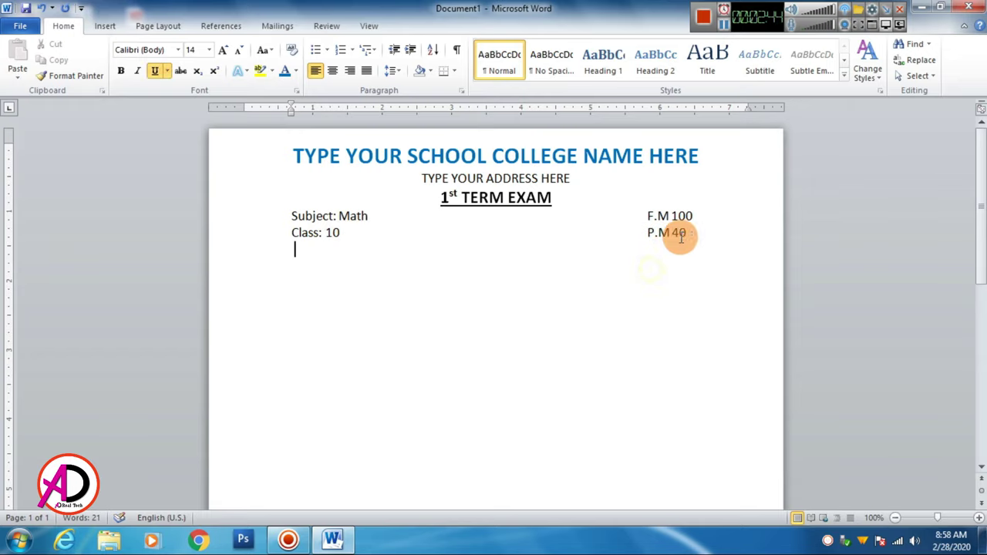
# Make the Subject, Class and marks lines bold.
pyautogui.moveTo(292, 218); pyautogui.dragTo(695, 235)
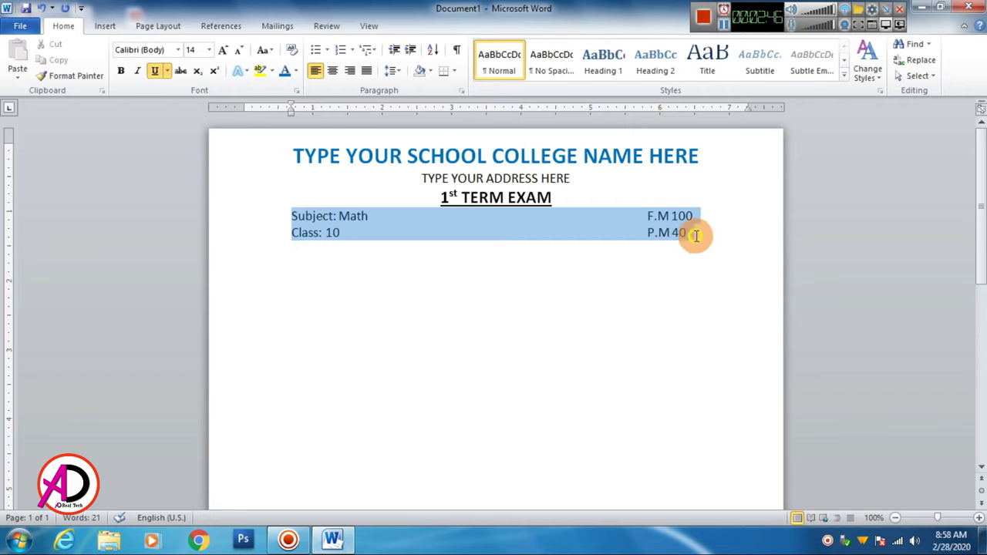
pyautogui.click(121, 70)
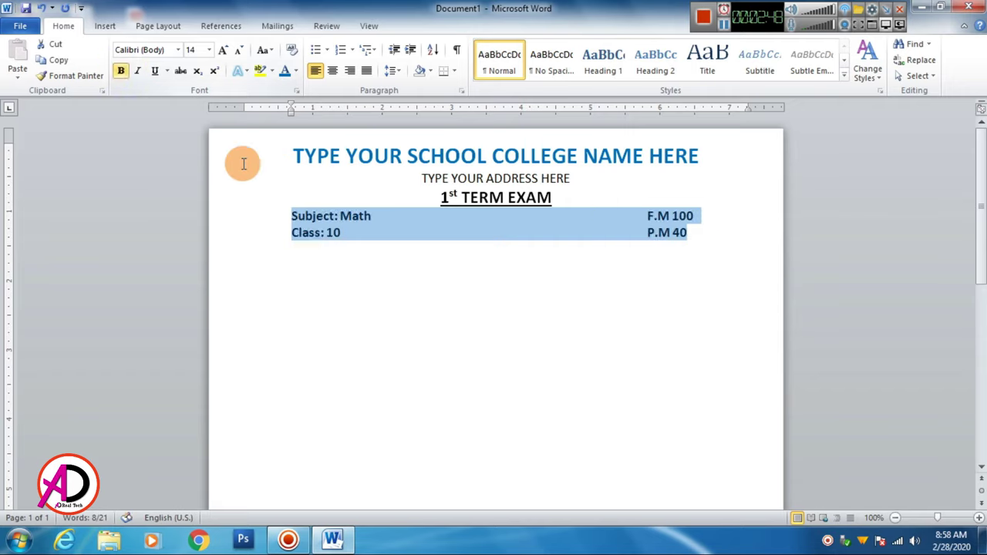
pyautogui.click(407, 265)
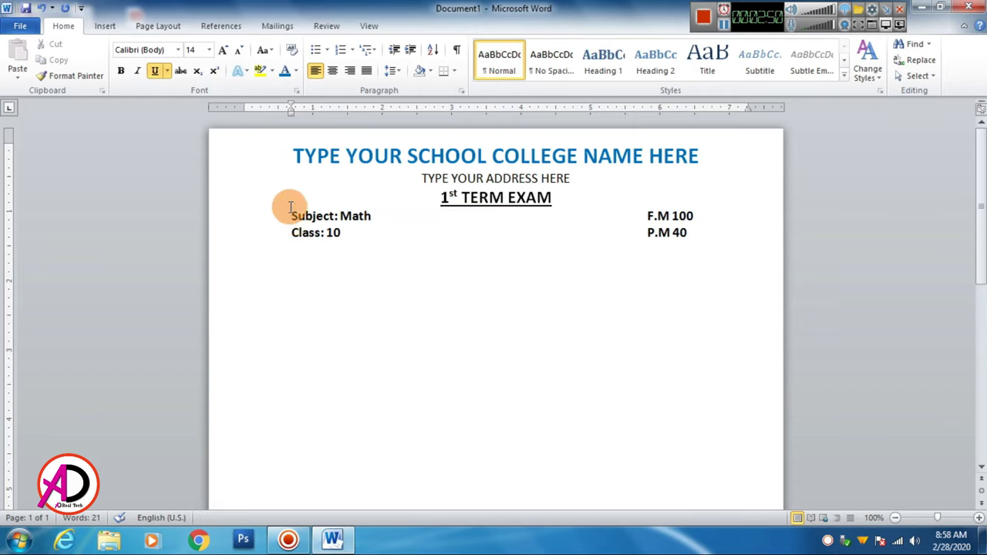
pyautogui.click(103, 25)
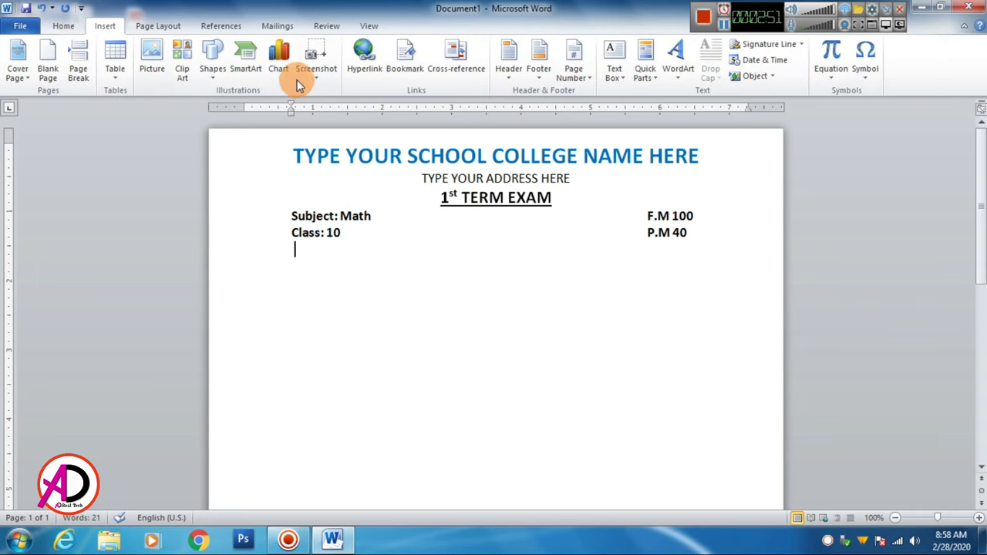
# Draw a 3 pt horizontal line across the page below 'Class: 10'.
pyautogui.click(219, 73)
pyautogui.click(223, 108)
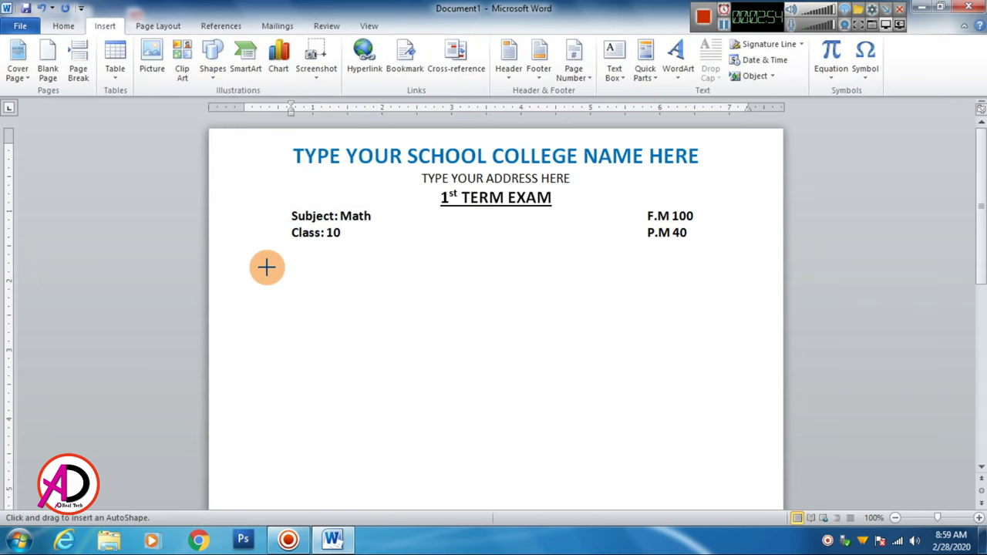
pyautogui.moveTo(244, 245); pyautogui.dragTo(759, 245)
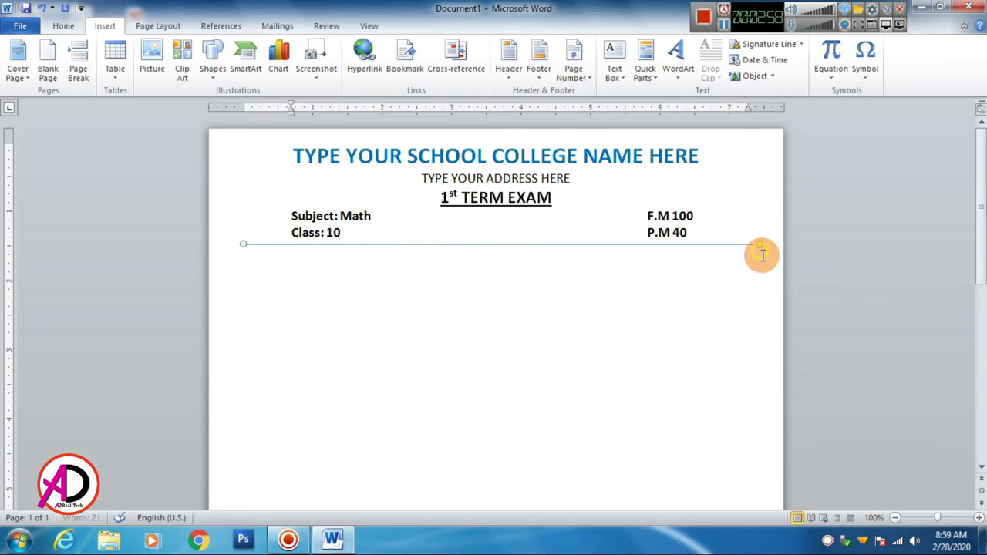
pyautogui.click(375, 59)
pyautogui.moveTo(385, 215)
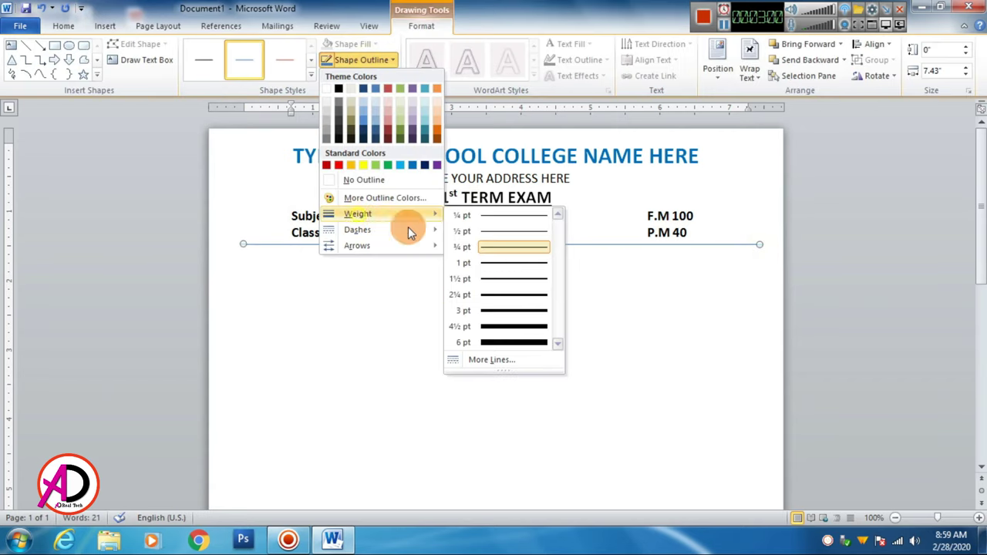
pyautogui.click(511, 310)
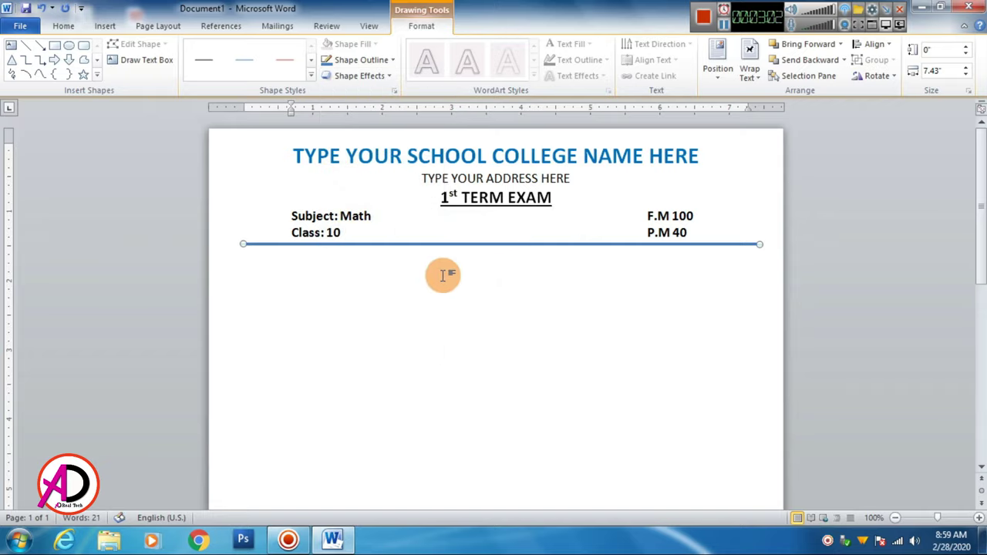
# Duplicate the line and nudge the copy up beneath the first.
pyautogui.hotkey('ctrl', 'c')
pyautogui.hotkey('ctrl', 'v')
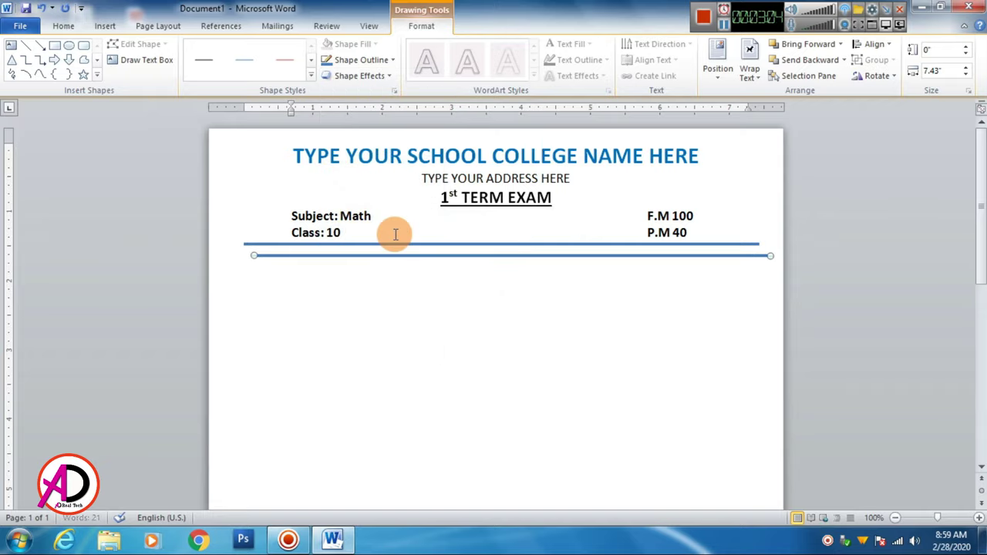
pyautogui.press('Left')
pyautogui.hotkey('ctrl', 'Up')
pyautogui.hotkey('ctrl', 'Up')
pyautogui.hotkey('ctrl', 'Up')
pyautogui.hotkey('ctrl', 'Up')
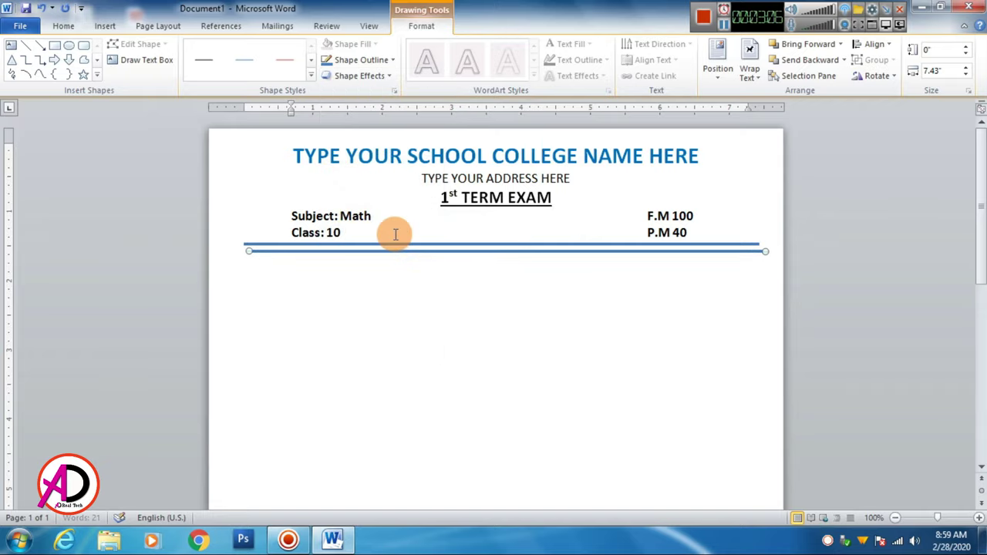
pyautogui.hotkey('ctrl', 'Up')
pyautogui.hotkey('ctrl', 'Up')
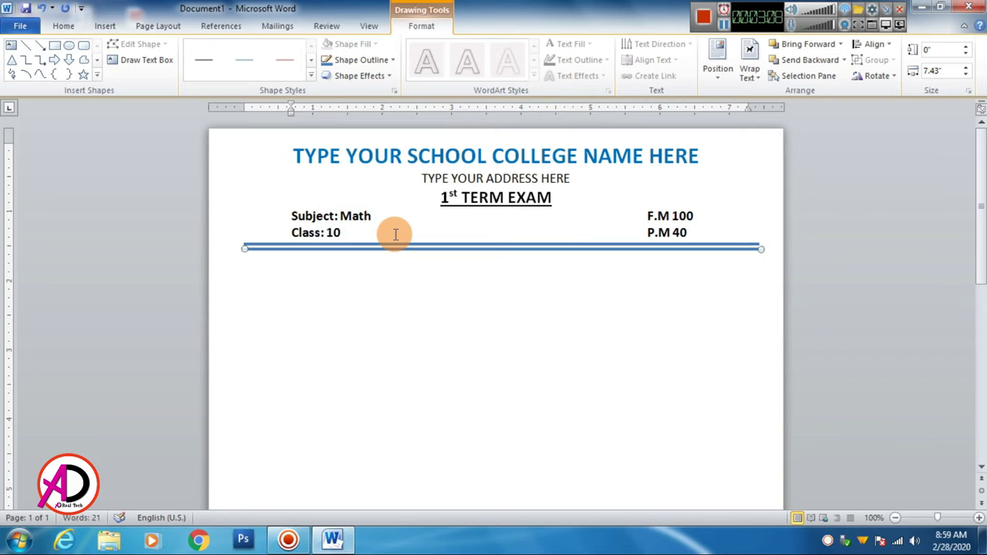
# Set the copied rule's weight to 1½ pt and deselect it.
pyautogui.click(361, 59)
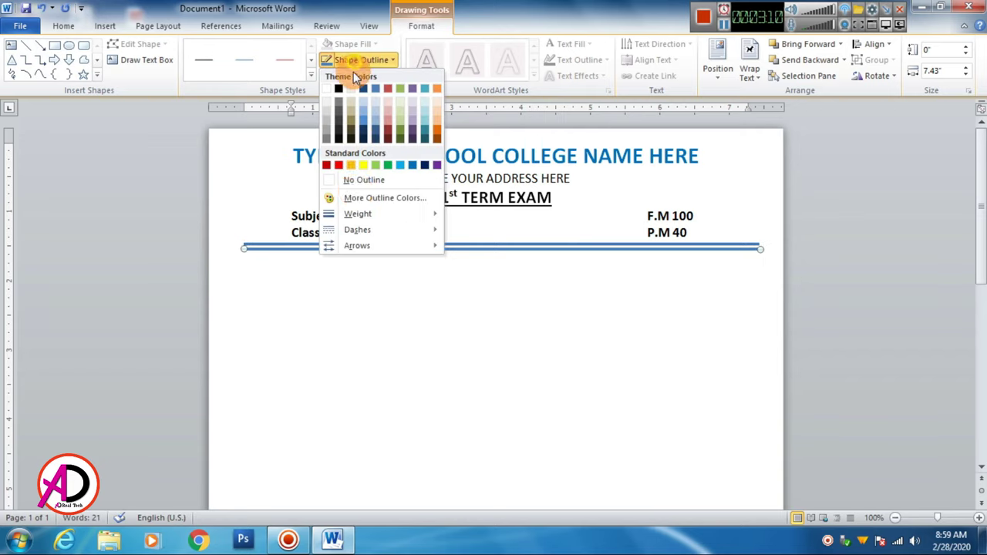
pyautogui.moveTo(363, 216)
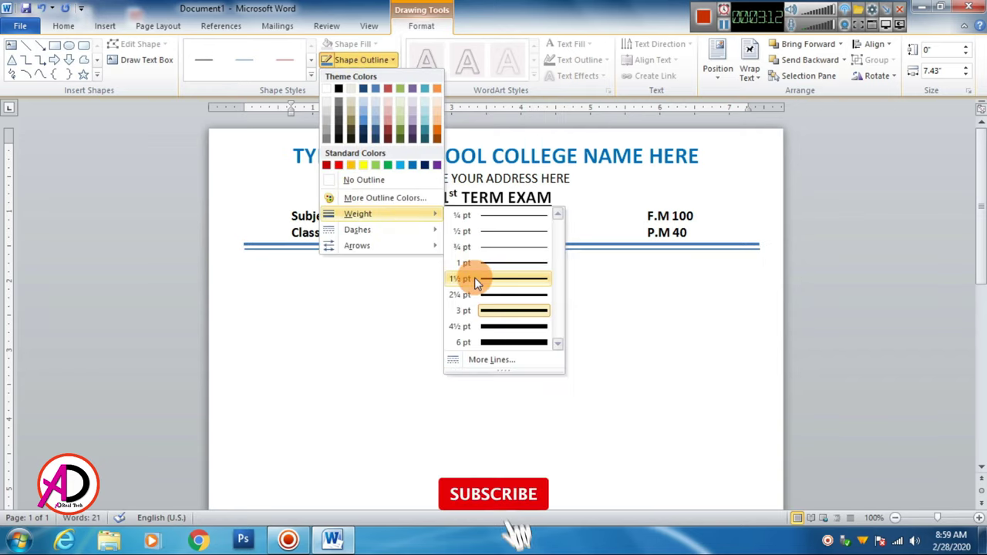
pyautogui.click(474, 277)
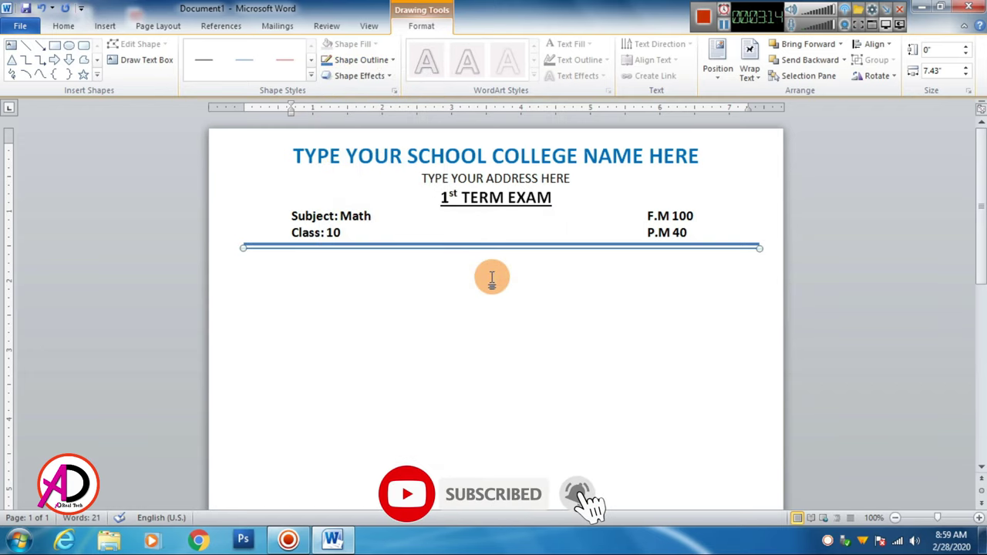
pyautogui.click(469, 392)
pyautogui.scroll(4, 443, 331)
pyautogui.scroll(-5, 330, 282)
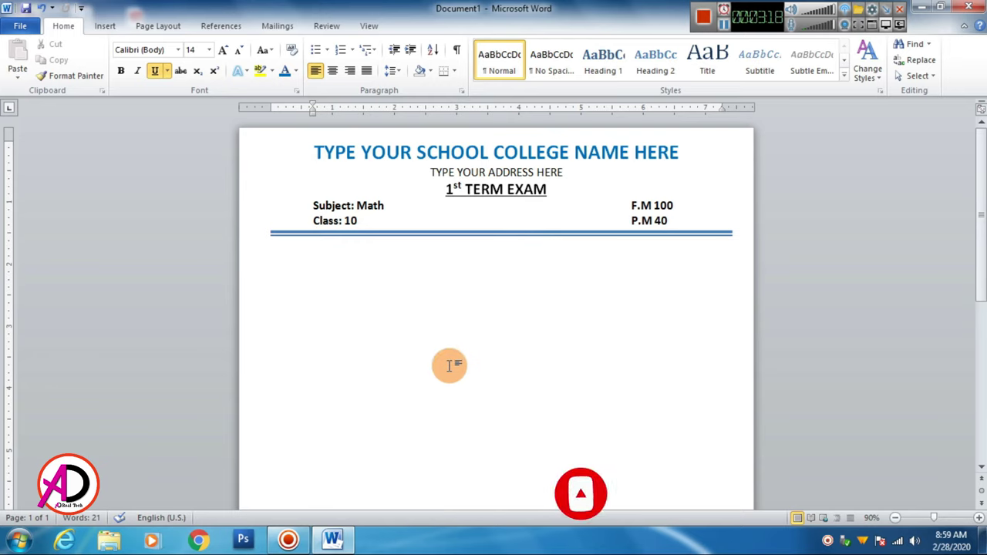
pyautogui.scroll(-8, 501, 385)
pyautogui.scroll(8, 518, 404)
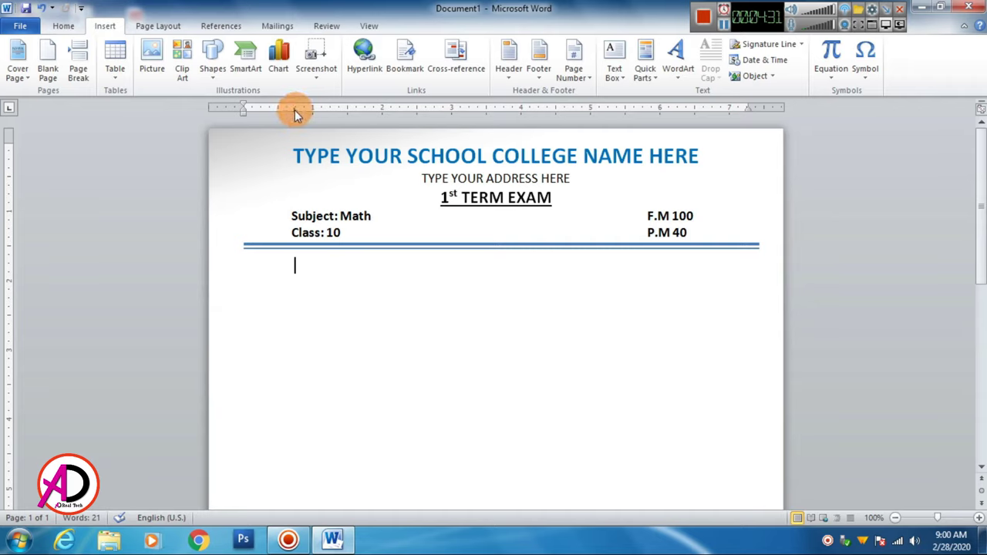
# Type 'Q1. Solve this question?' at the left margin with 5 marks, correcting 'Slove'.
pyautogui.press('BackSpace')
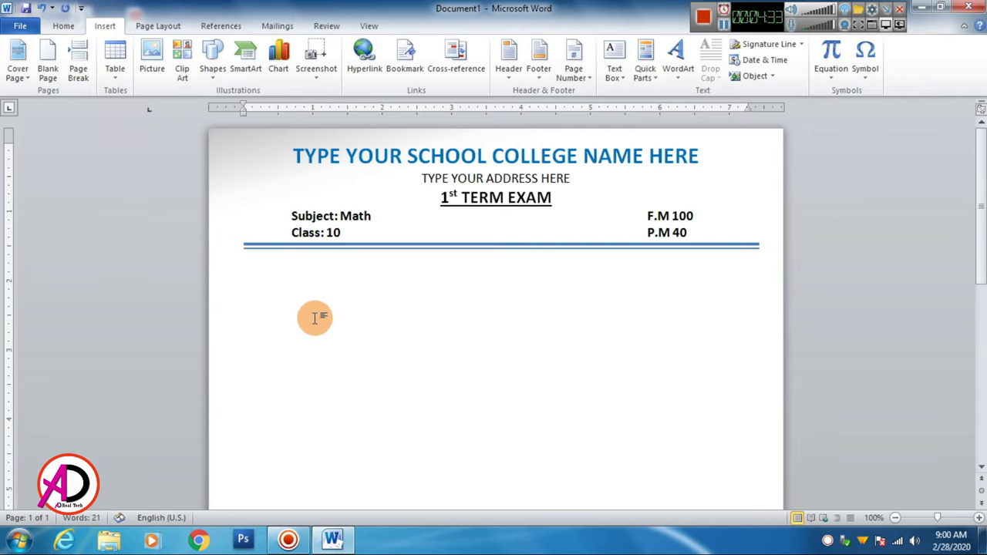
pyautogui.press('BackSpace')
pyautogui.write('Q1. Slove this')
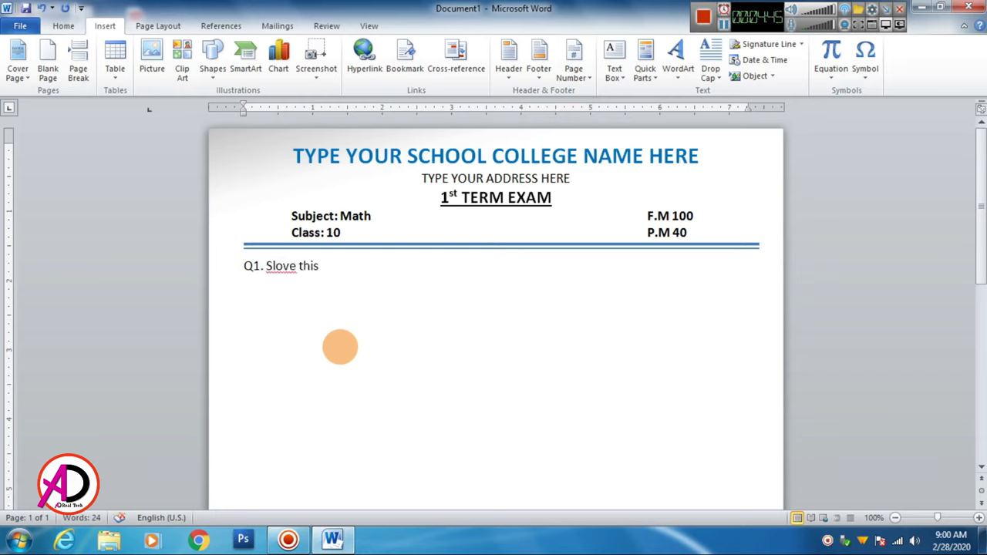
pyautogui.rightClick(275, 266)
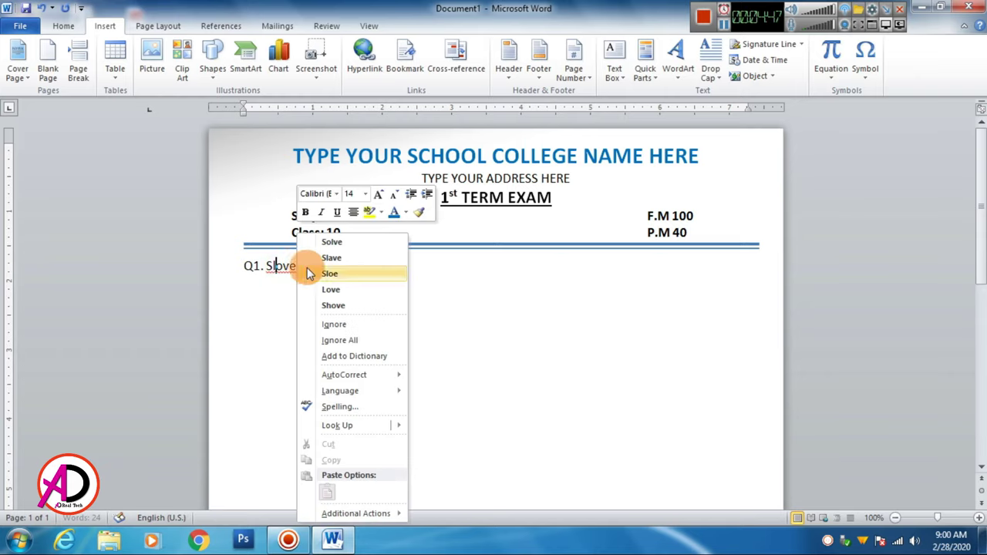
pyautogui.click(347, 243)
pyautogui.click(324, 267)
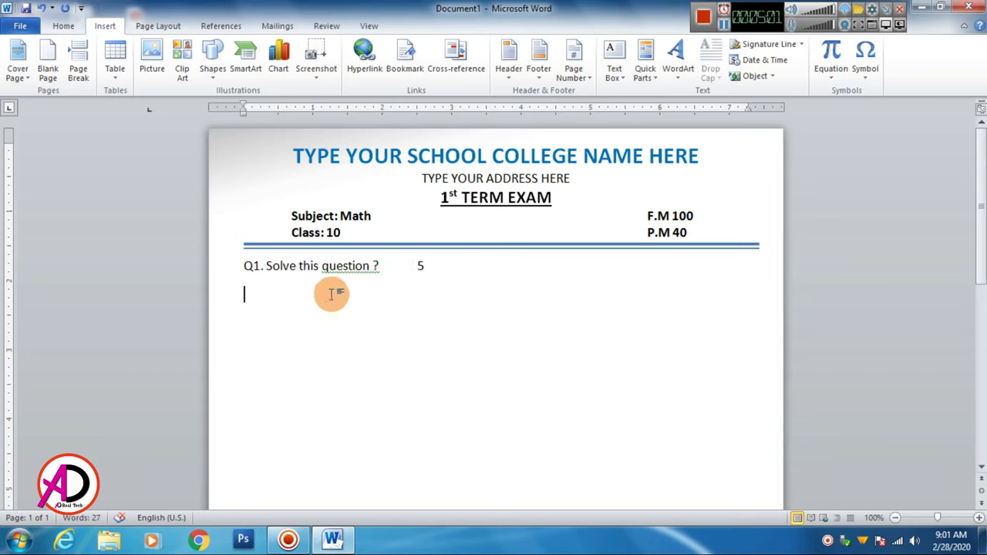
pyautogui.click(373, 267)
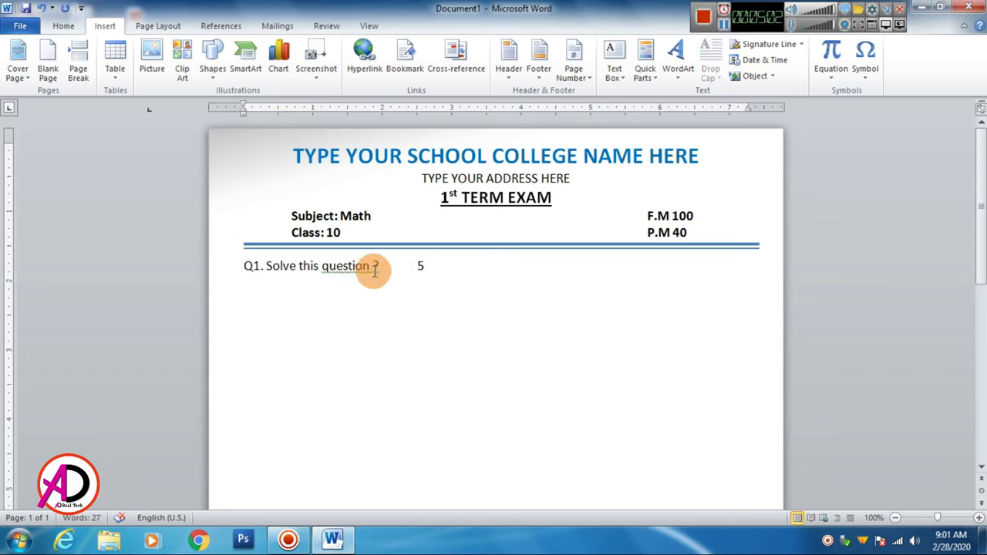
pyautogui.click(420, 263)
pyautogui.click(444, 301)
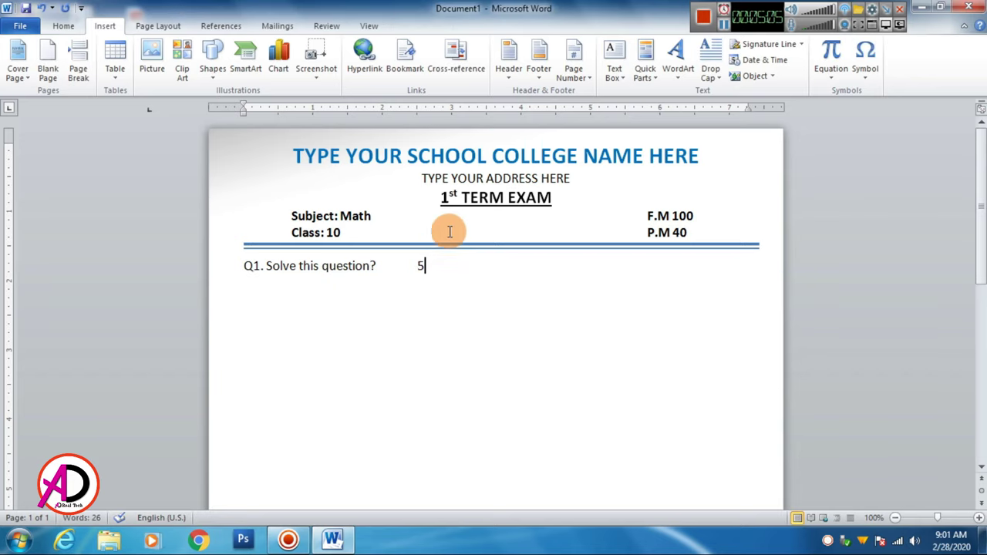
pyautogui.click(203, 154)
# Shorten the header background shape above Q1 and add an empty line below Q1.
pyautogui.click(461, 326)
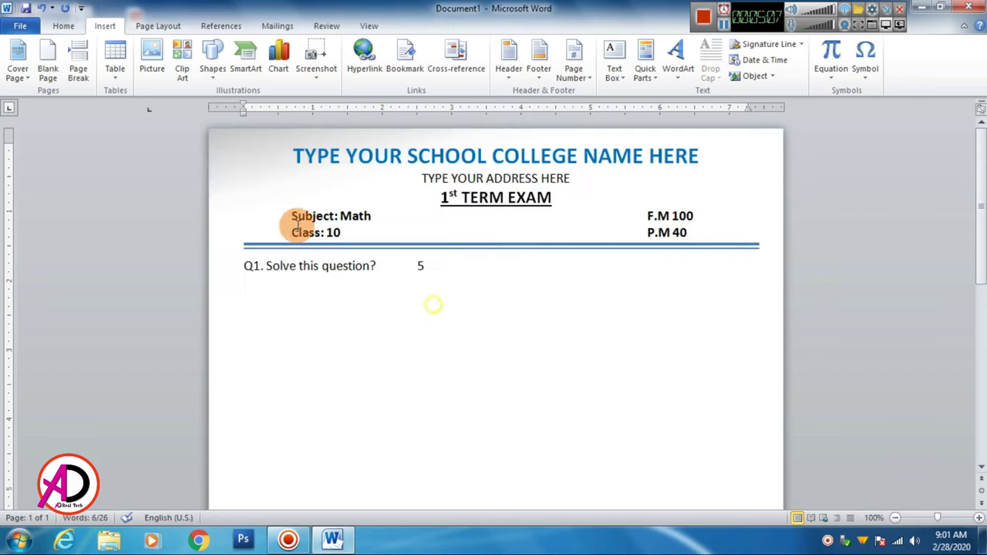
pyautogui.click(245, 158)
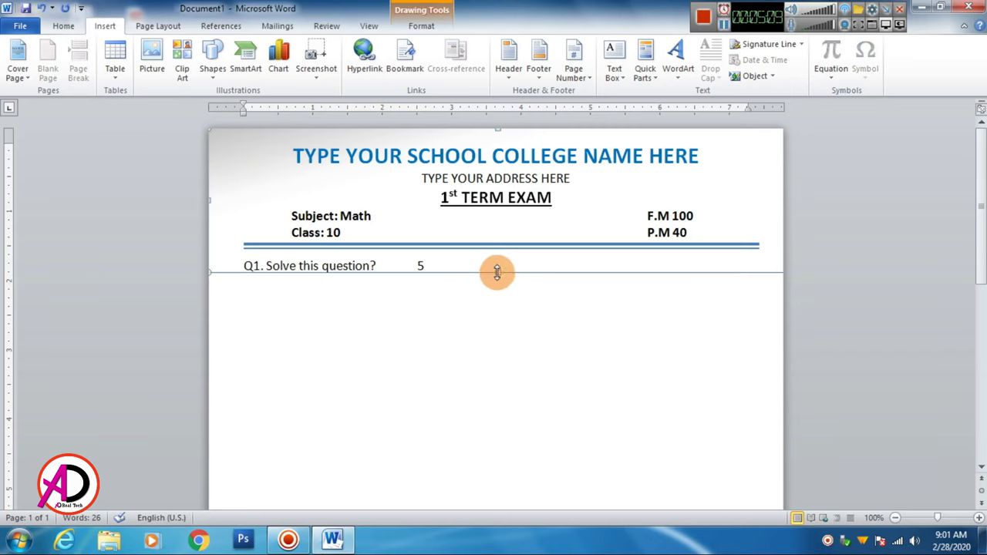
pyautogui.moveTo(497, 271); pyautogui.dragTo(500, 247)
pyautogui.click(352, 316)
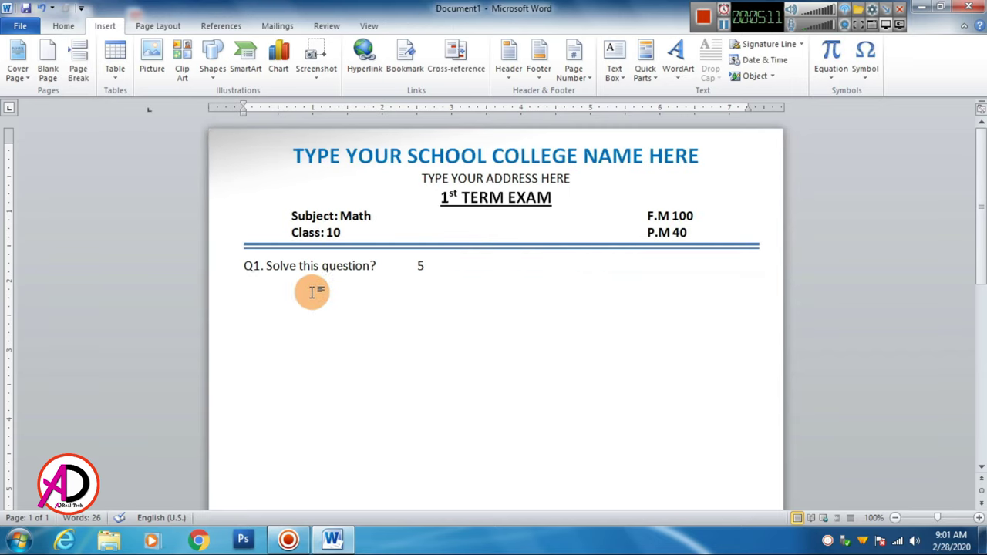
pyautogui.click(426, 266)
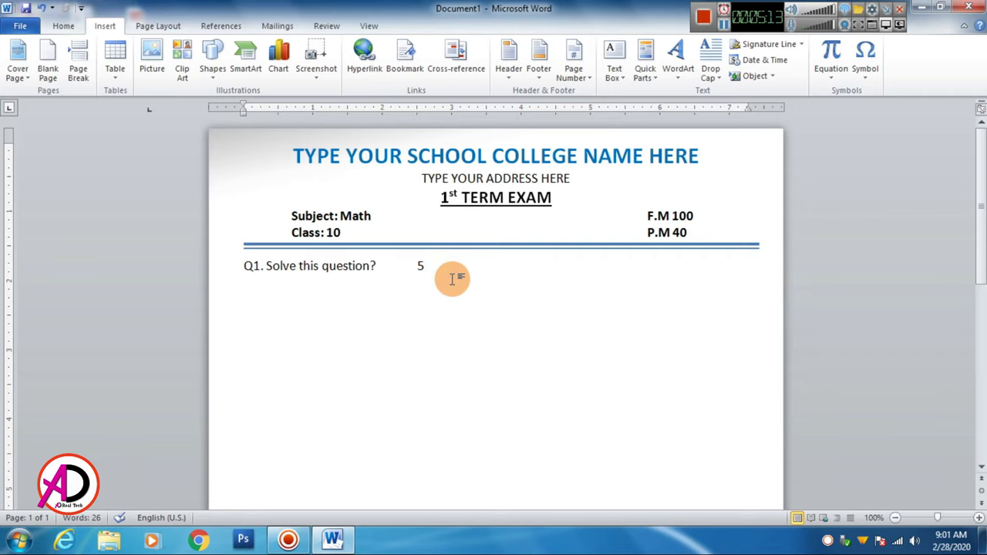
pyautogui.press('Return')
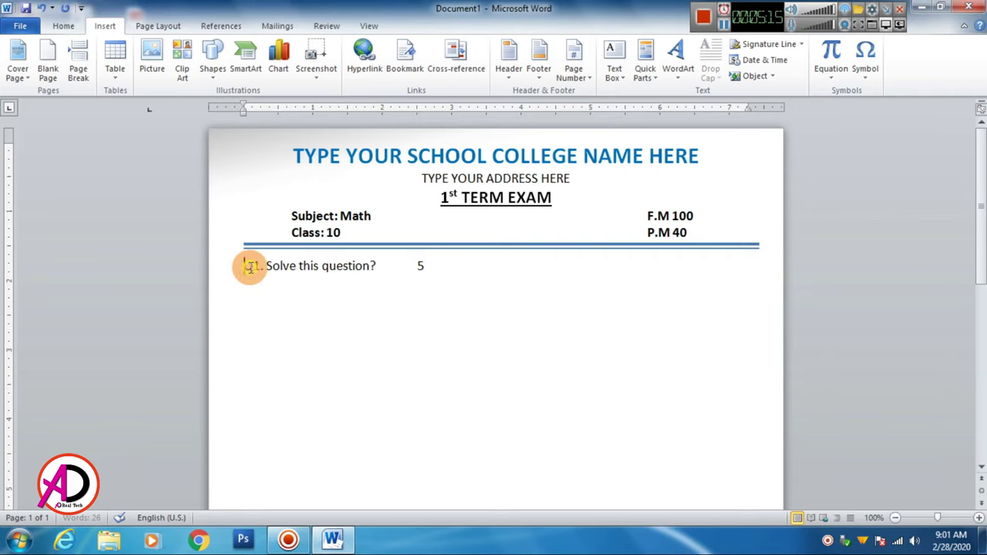
# Make the Q1 line bold and remove the space after the paragraph.
pyautogui.moveTo(244, 266); pyautogui.dragTo(421, 266)
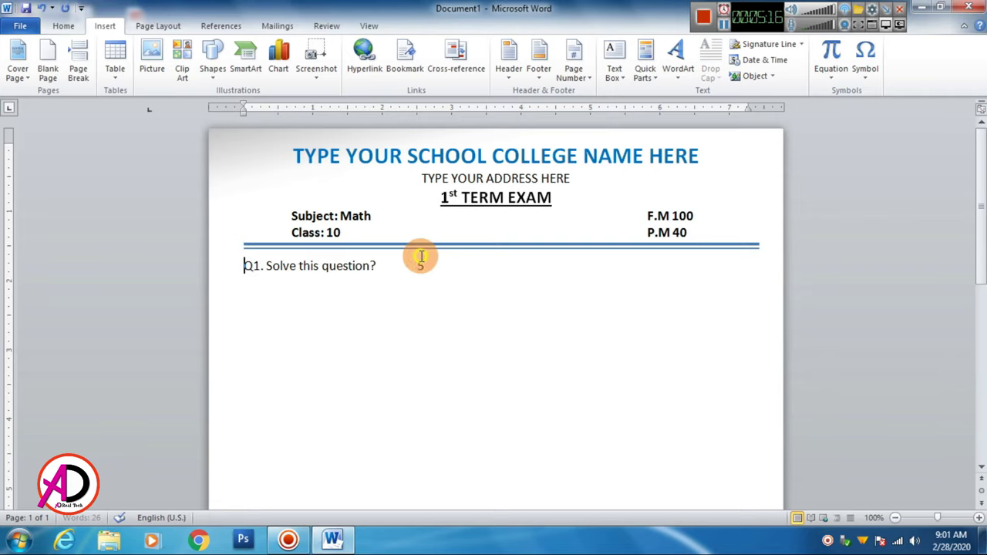
pyautogui.click(63, 25)
pyautogui.click(123, 72)
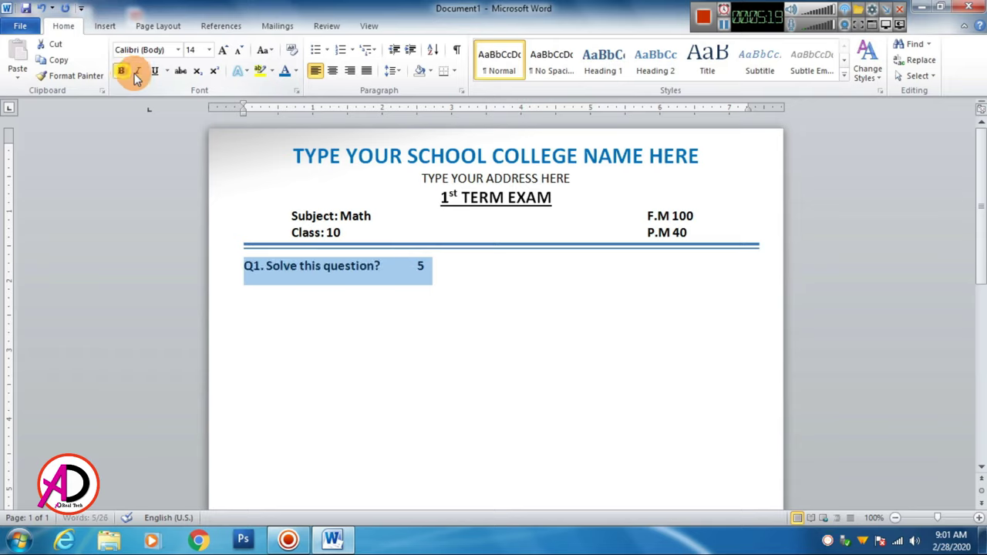
pyautogui.click(454, 262)
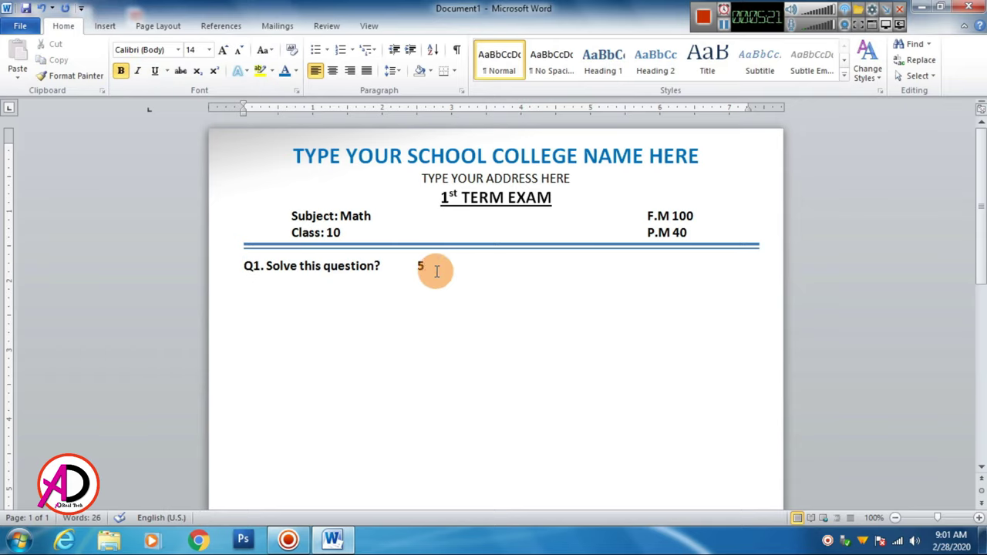
pyautogui.moveTo(432, 266); pyautogui.dragTo(251, 265)
pyautogui.click(458, 330)
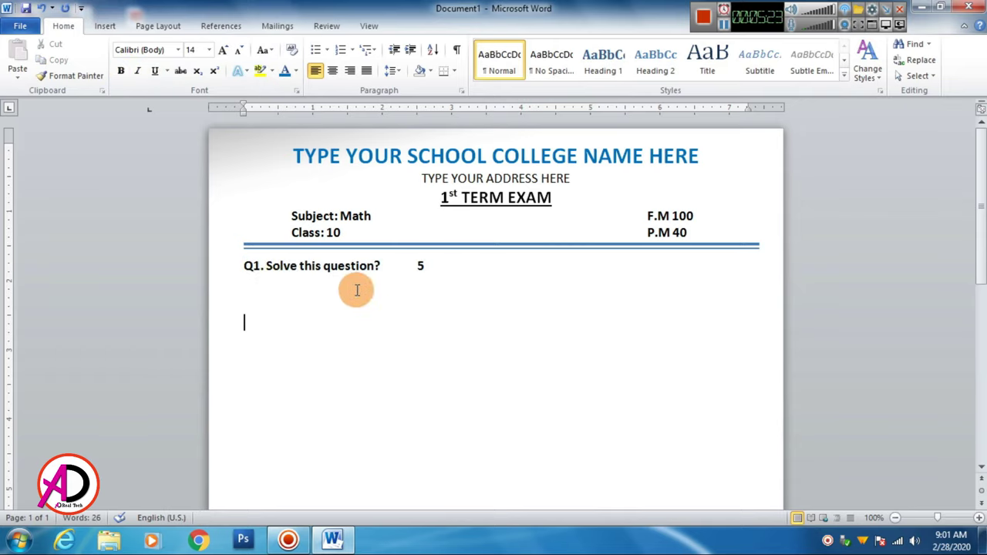
pyautogui.click(251, 283)
pyautogui.click(302, 284)
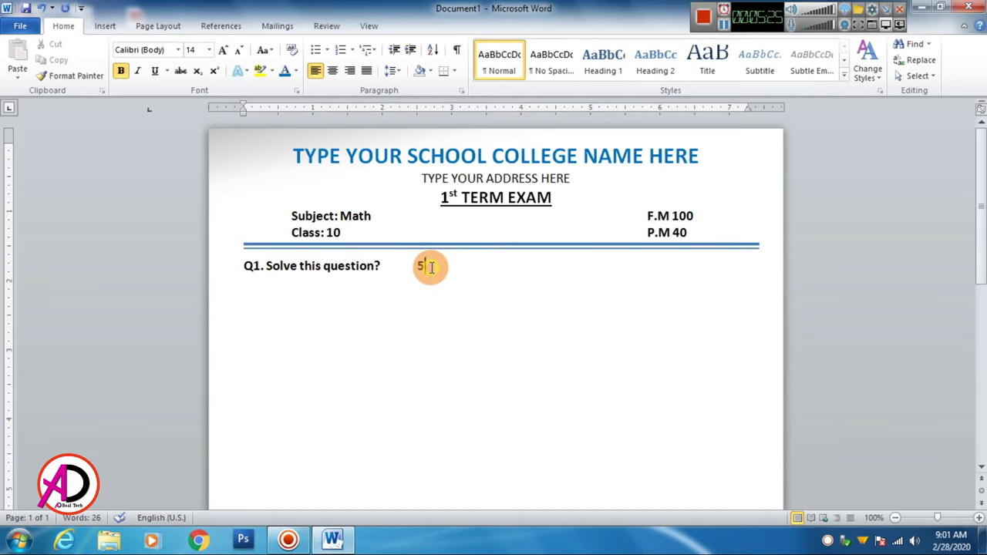
pyautogui.click(391, 70)
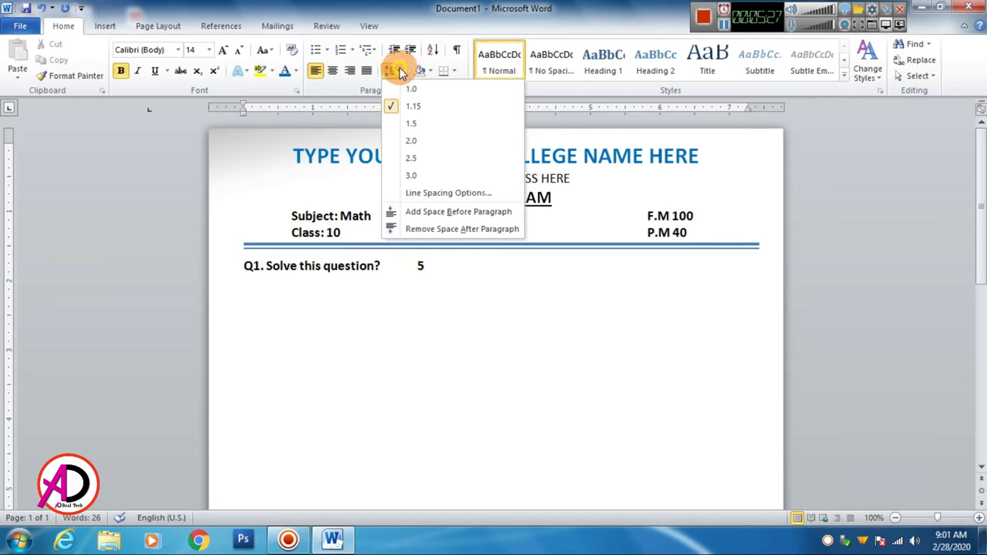
pyautogui.click(401, 228)
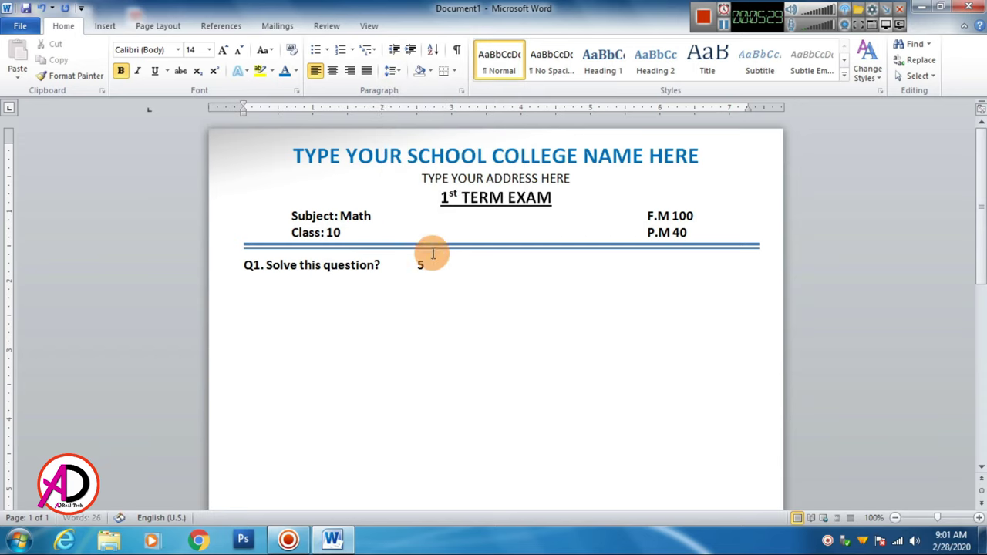
pyautogui.click(288, 288)
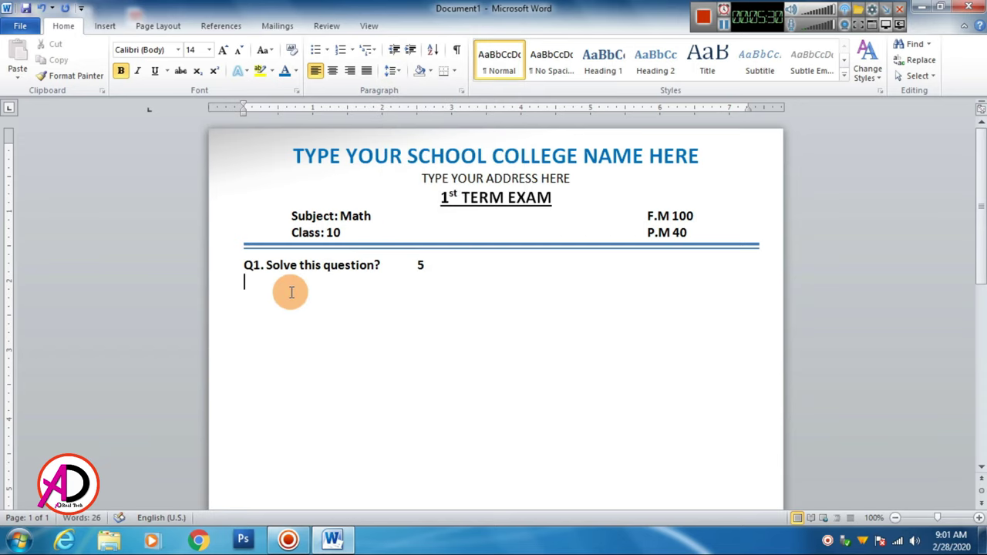
pyautogui.click(108, 26)
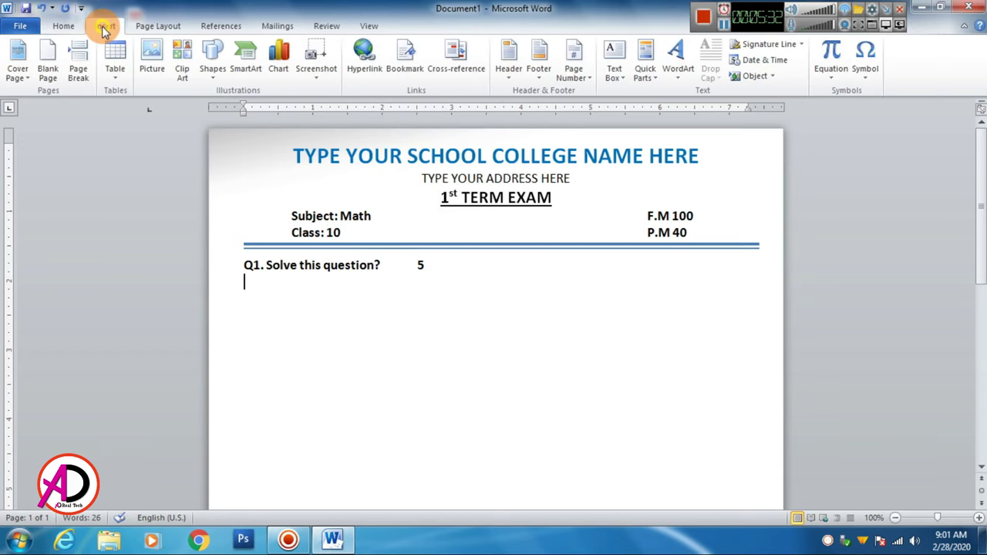
# Insert a Microsoft Equation 3.0 object below the Q1 line.
pyautogui.click(742, 75)
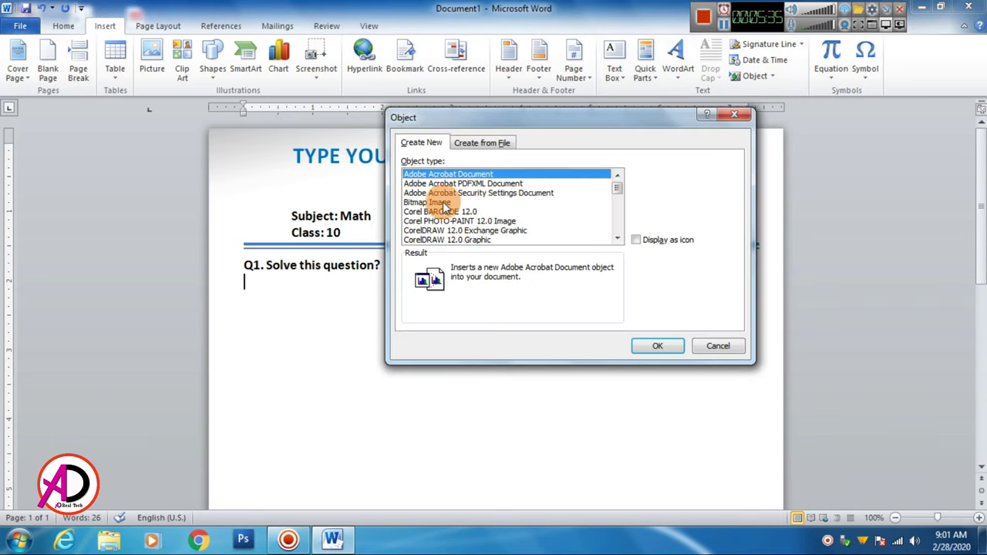
pyautogui.scroll(-2, 451, 222)
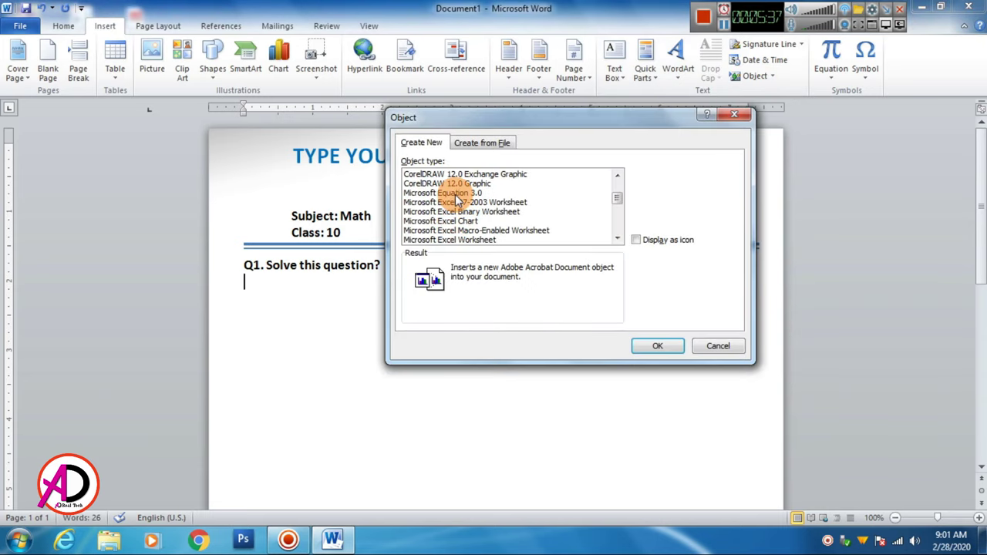
pyautogui.click(452, 193)
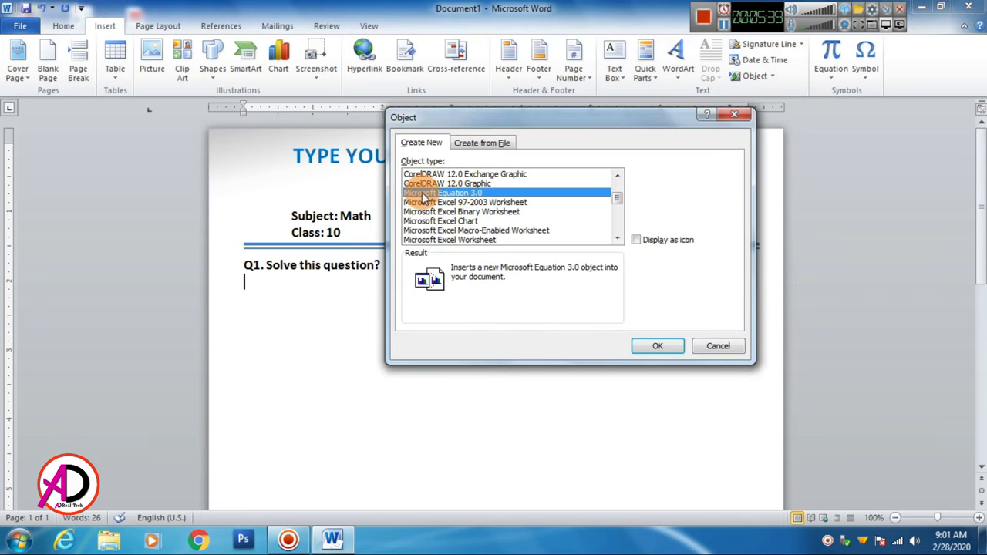
pyautogui.click(650, 343)
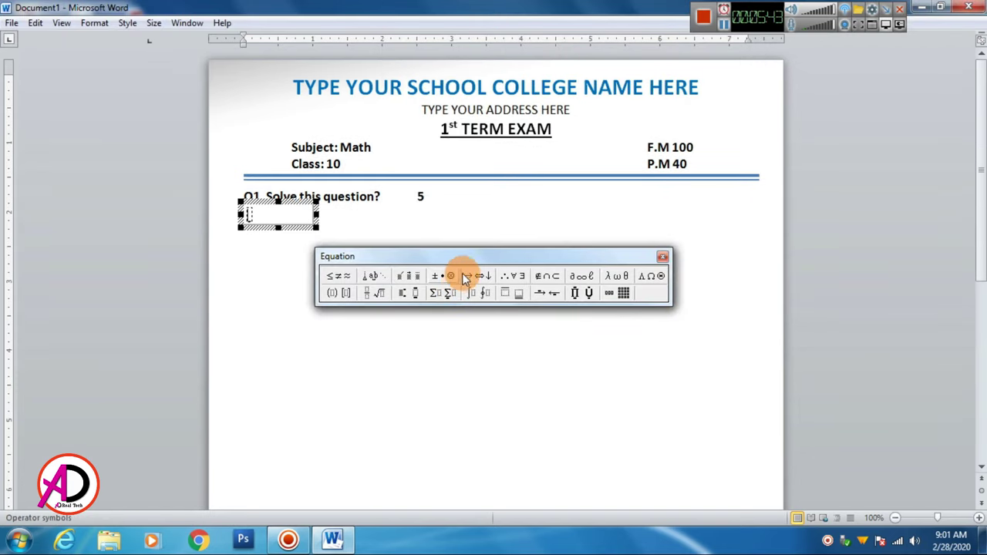
pyautogui.moveTo(477, 259); pyautogui.dragTo(538, 227)
# Add round parentheses holding an empty stacked fraction to the equation.
pyautogui.click(398, 263)
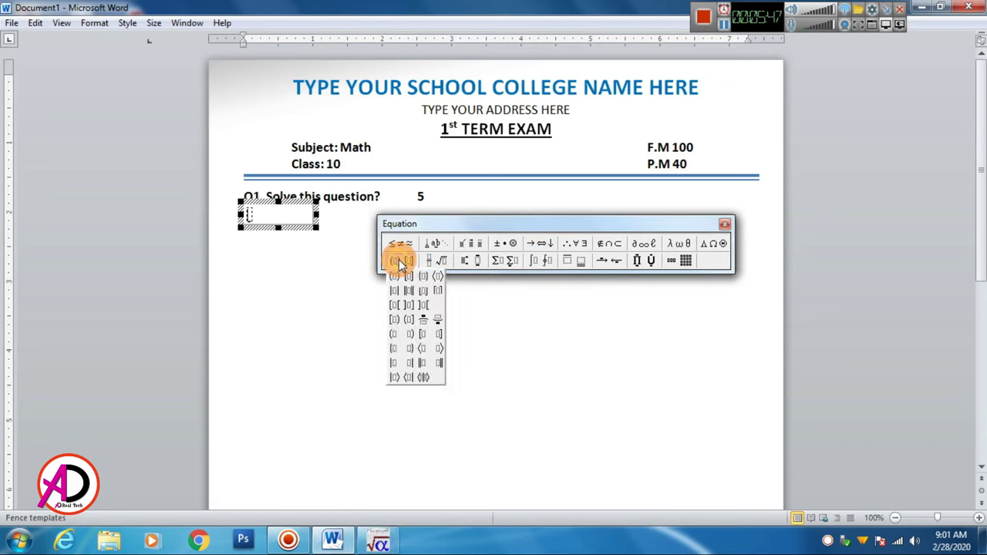
pyautogui.click(437, 260)
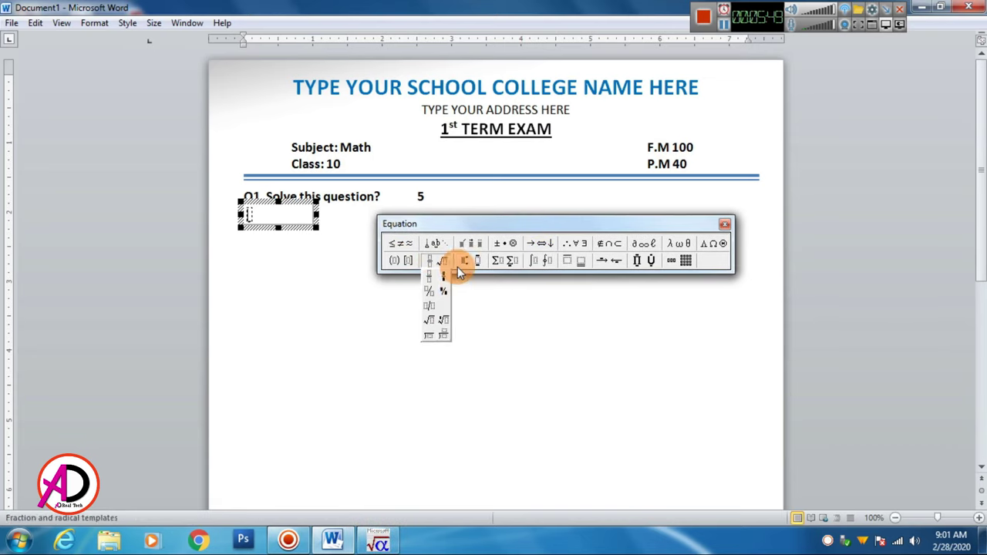
pyautogui.click(508, 284)
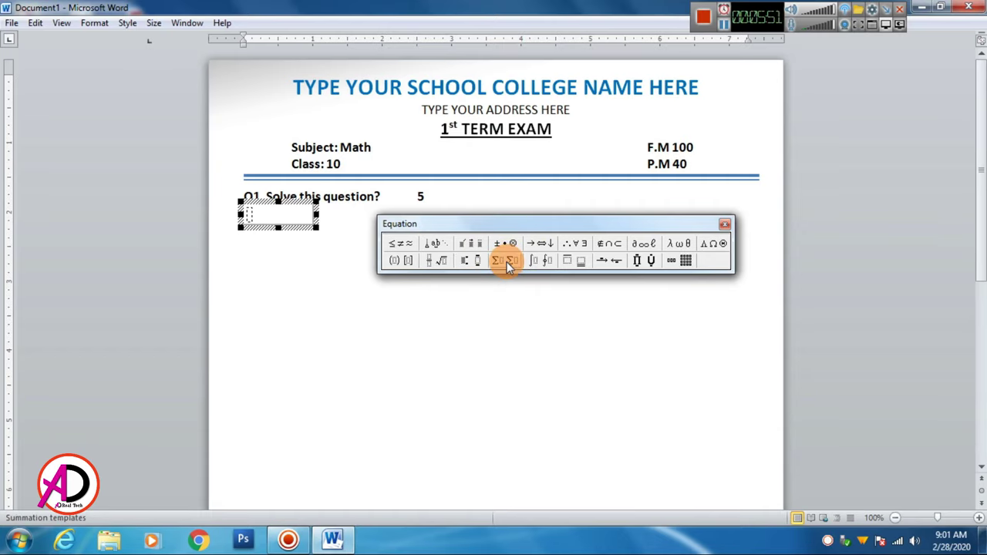
pyautogui.click(507, 262)
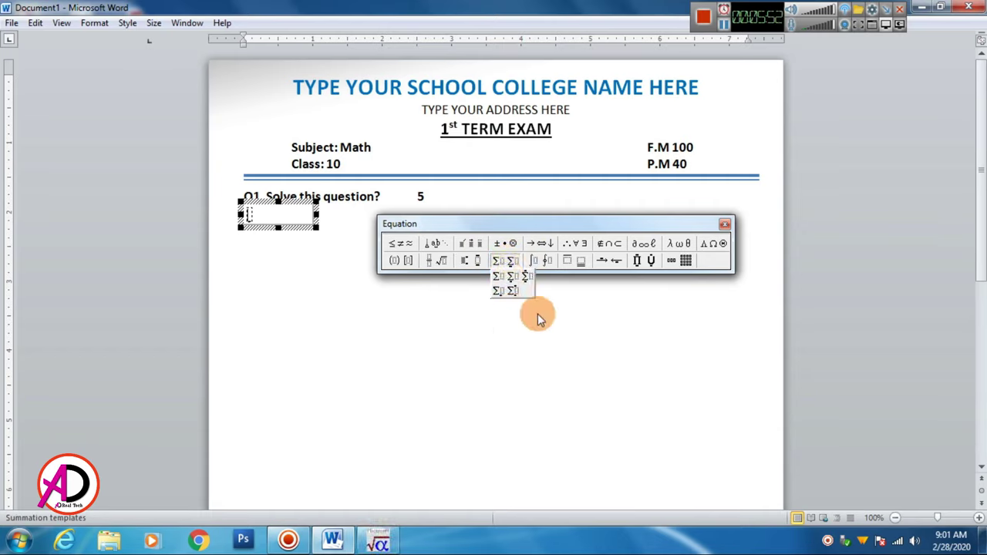
pyautogui.click(635, 260)
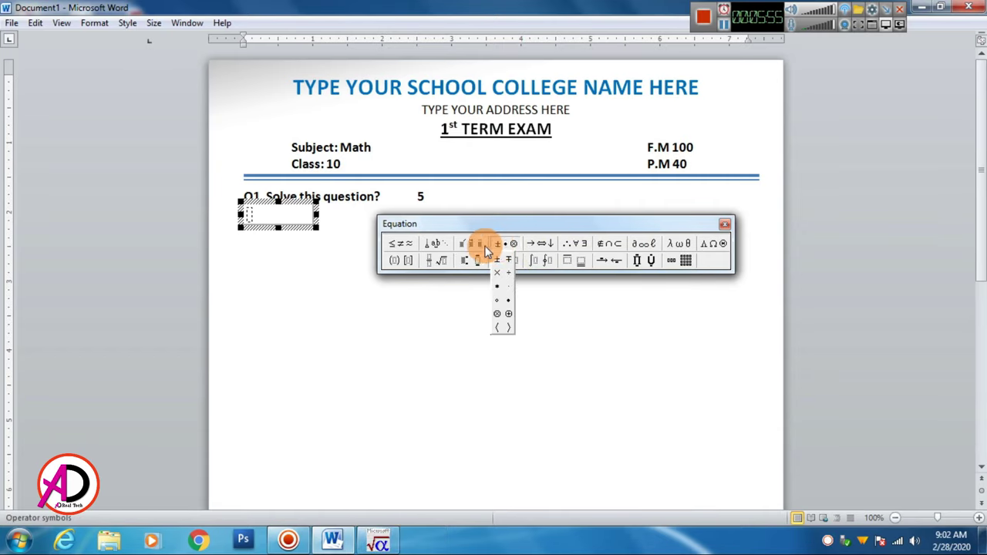
pyautogui.moveTo(397, 263)
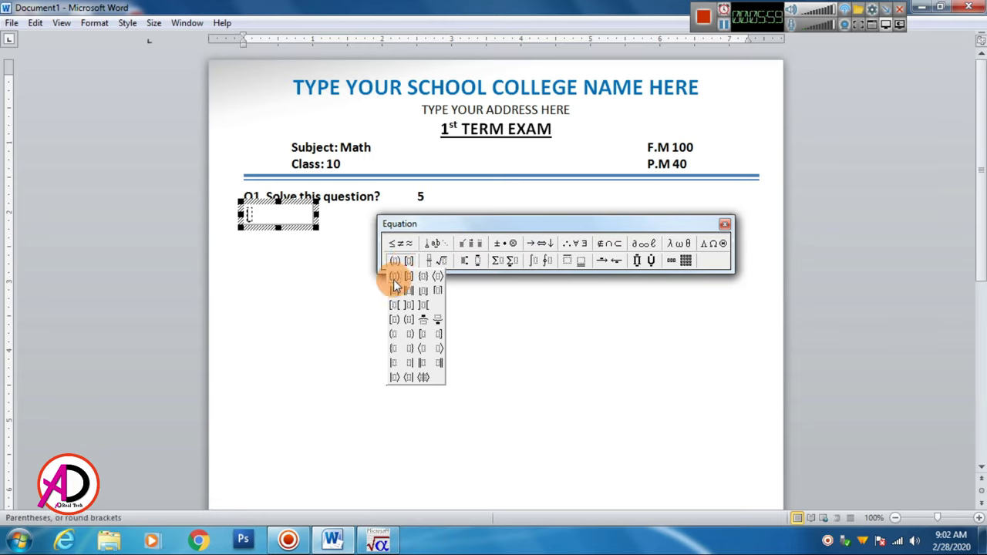
pyautogui.click(394, 277)
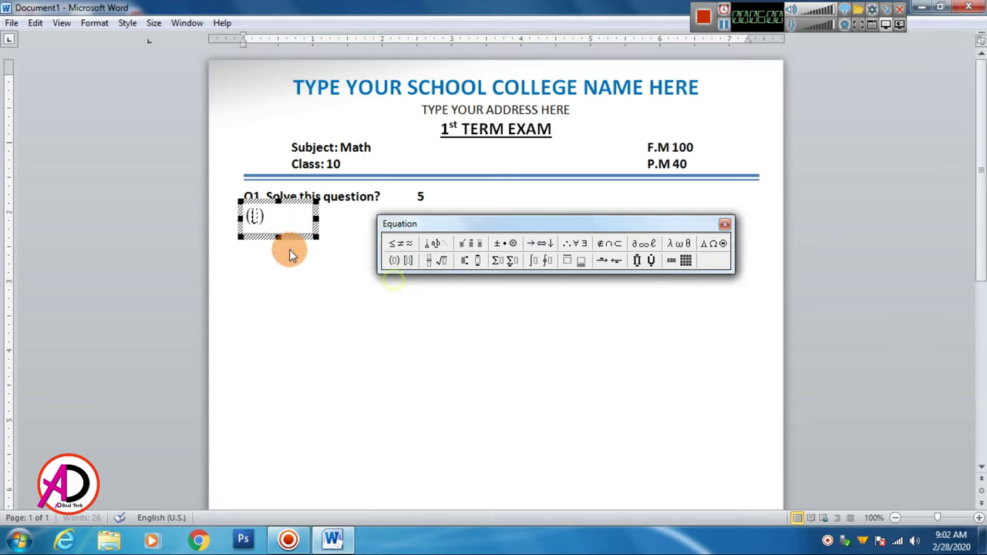
pyautogui.click(426, 263)
pyautogui.click(431, 279)
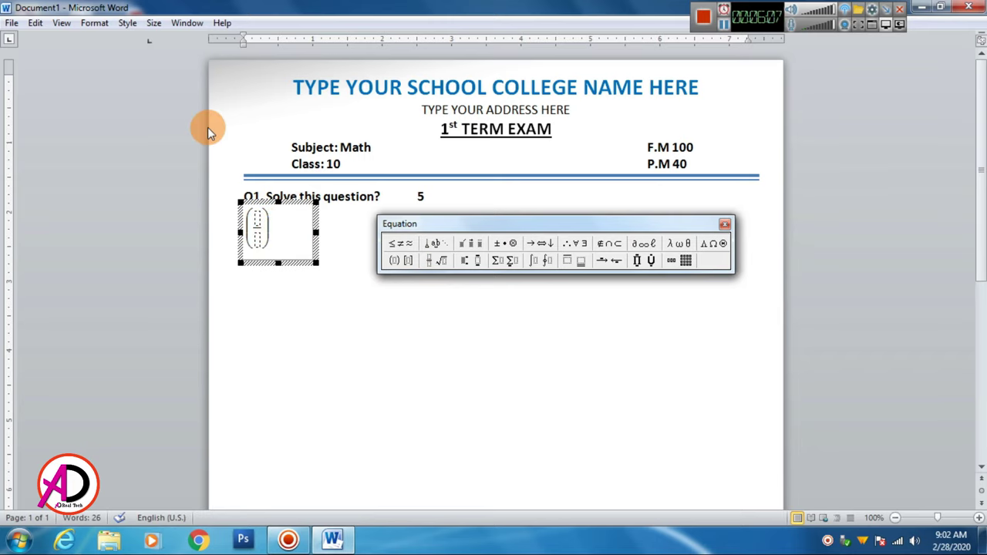
pyautogui.click(154, 23)
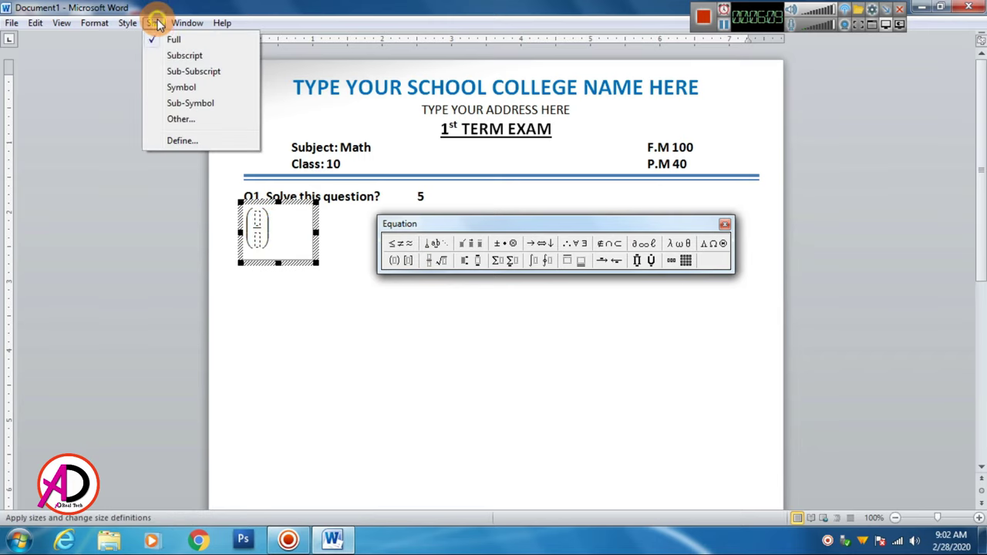
pyautogui.click(185, 146)
pyautogui.moveTo(469, 193); pyautogui.dragTo(611, 135)
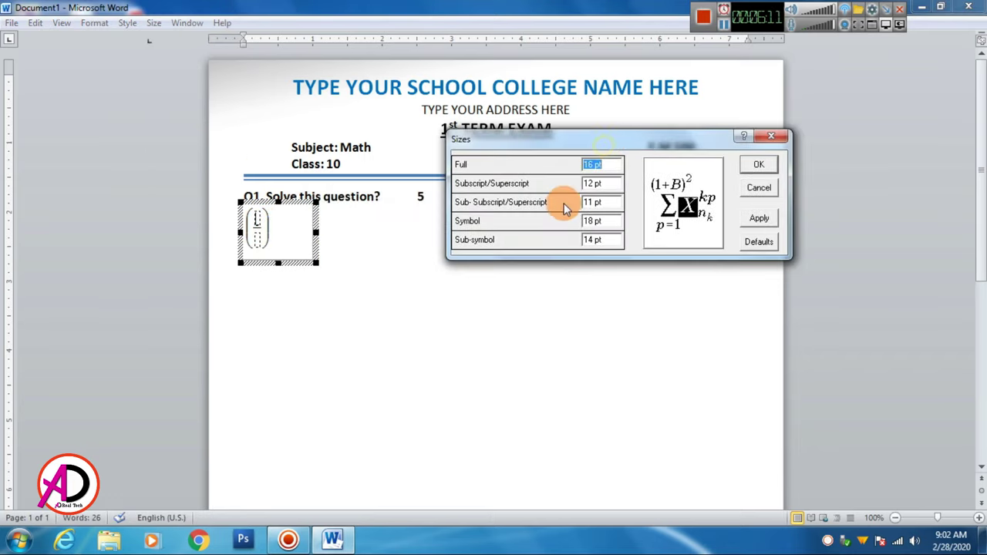
pyautogui.click(603, 202)
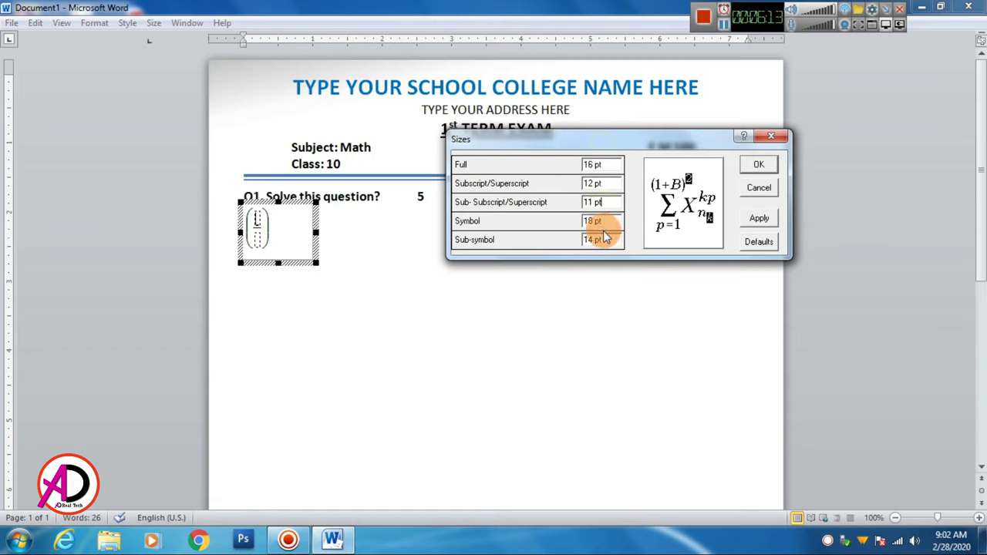
pyautogui.click(600, 180)
pyautogui.click(597, 201)
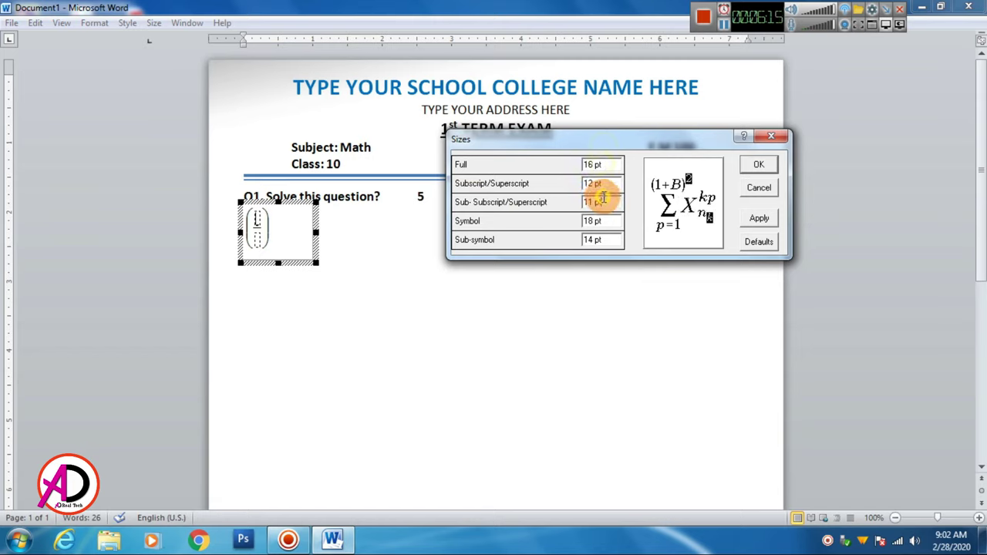
pyautogui.click(609, 239)
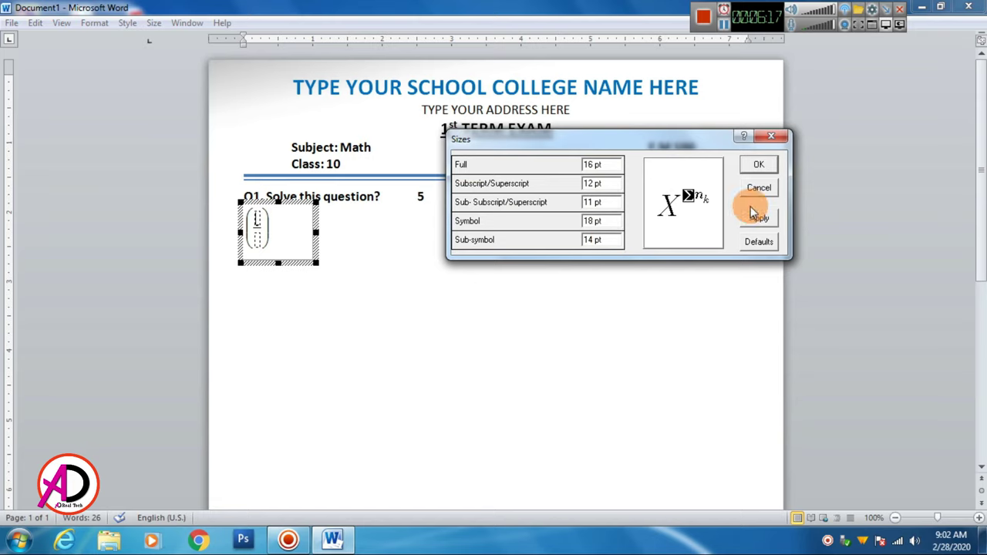
pyautogui.click(759, 164)
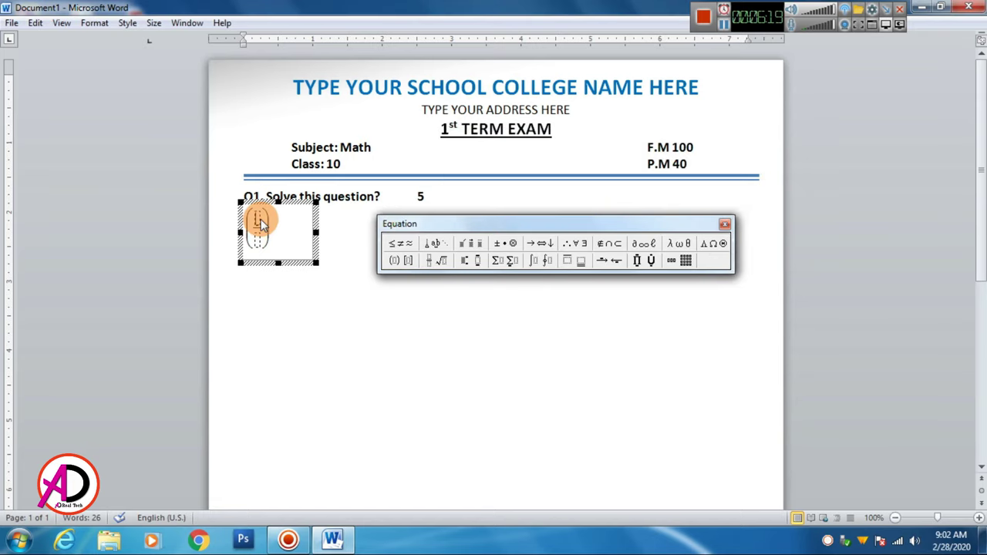
pyautogui.write('1')
# Complete the first fraction as 1/2, then add × and a second fraction 4/5.
pyautogui.press('Tab')
pyautogui.write('2')
pyautogui.click(505, 244)
pyautogui.click(500, 275)
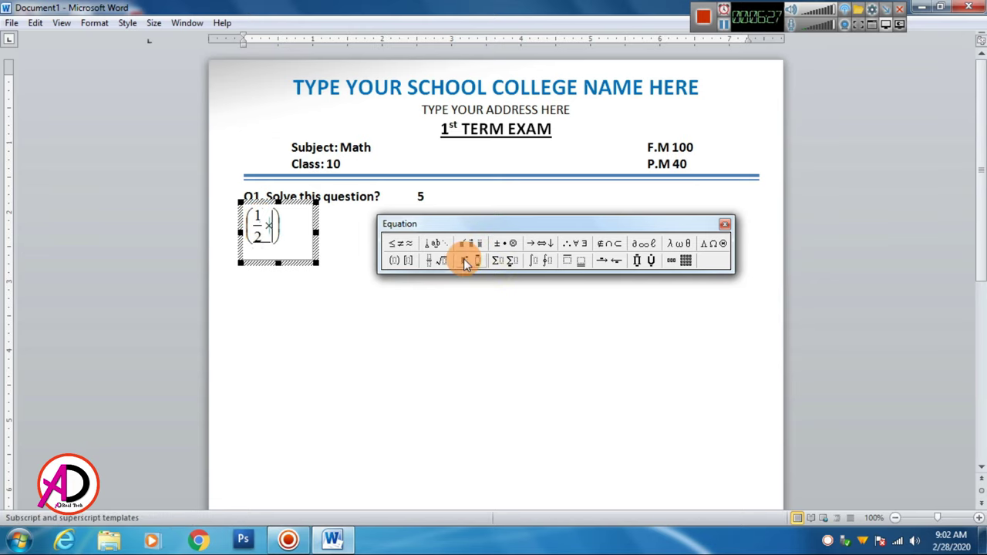
pyautogui.click(433, 262)
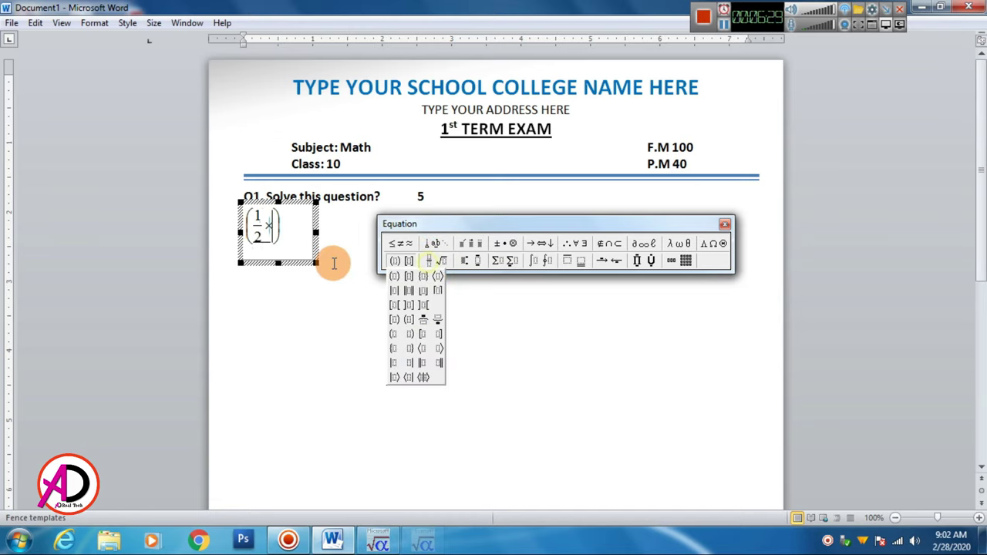
pyautogui.click(428, 276)
pyautogui.write('1/')
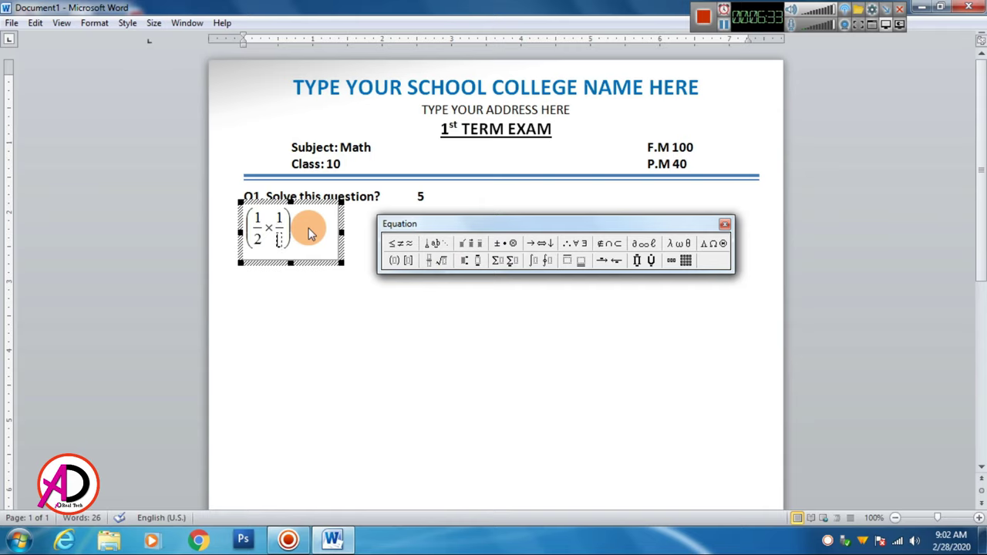
pyautogui.write('4')
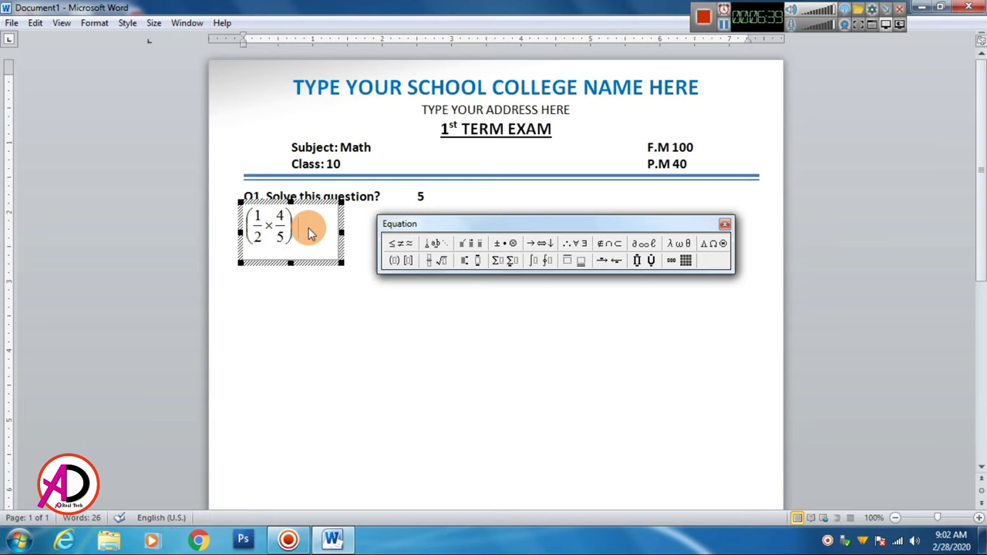
pyautogui.click(319, 343)
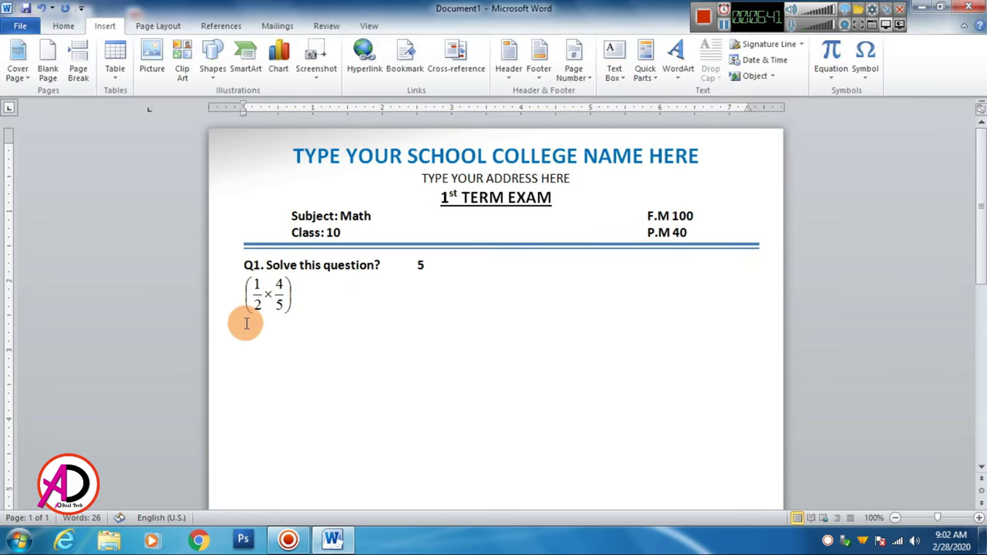
# Reopen the Q1 equation to append = 1, then close the editor and select the equation.
pyautogui.click(270, 295)
pyautogui.doubleClick(270, 297)
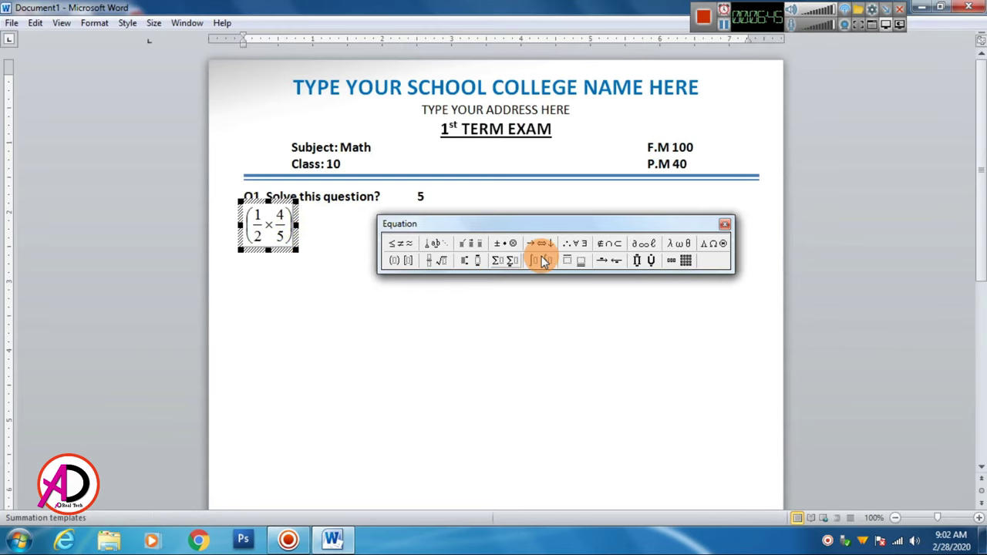
pyautogui.write('= 1')
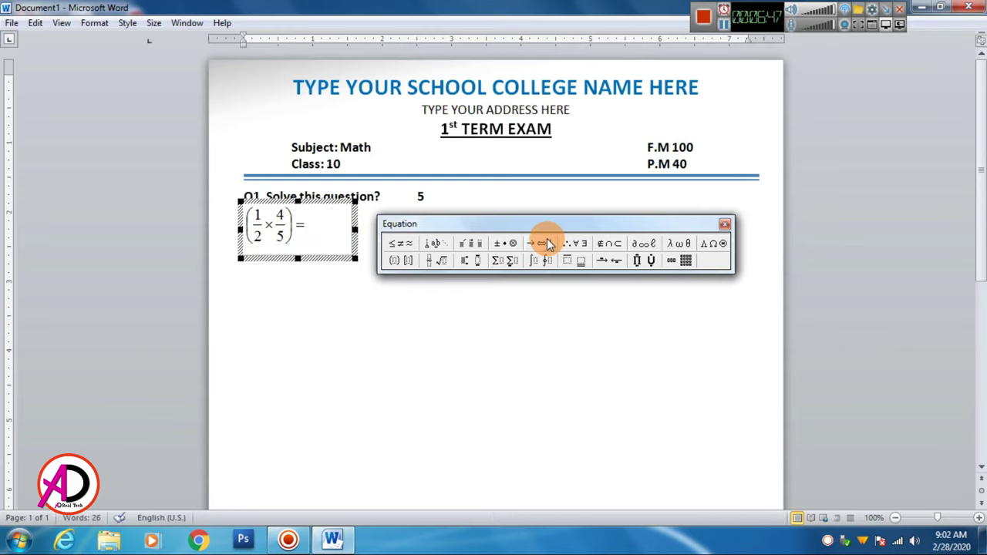
pyautogui.click(623, 368)
pyautogui.click(287, 296)
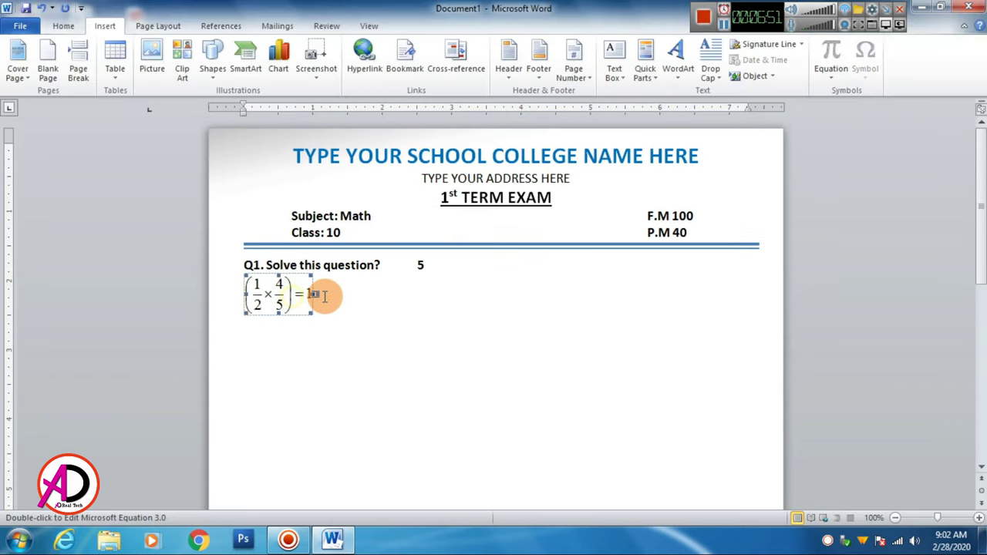
# Set the Q1 equation's text wrapping to In Front of Text.
pyautogui.scroll(-2, 477, 350)
pyautogui.scroll(2, 506, 383)
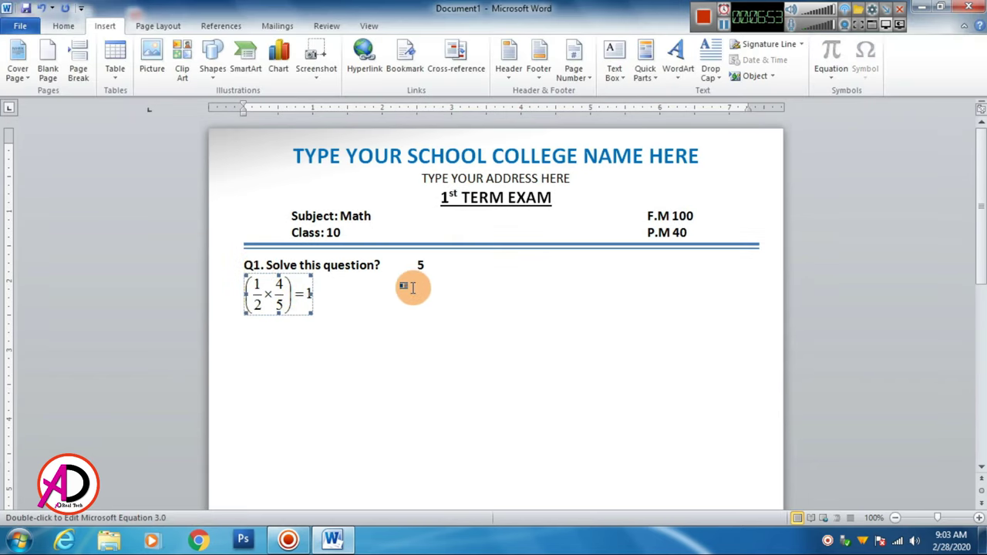
pyautogui.click(158, 25)
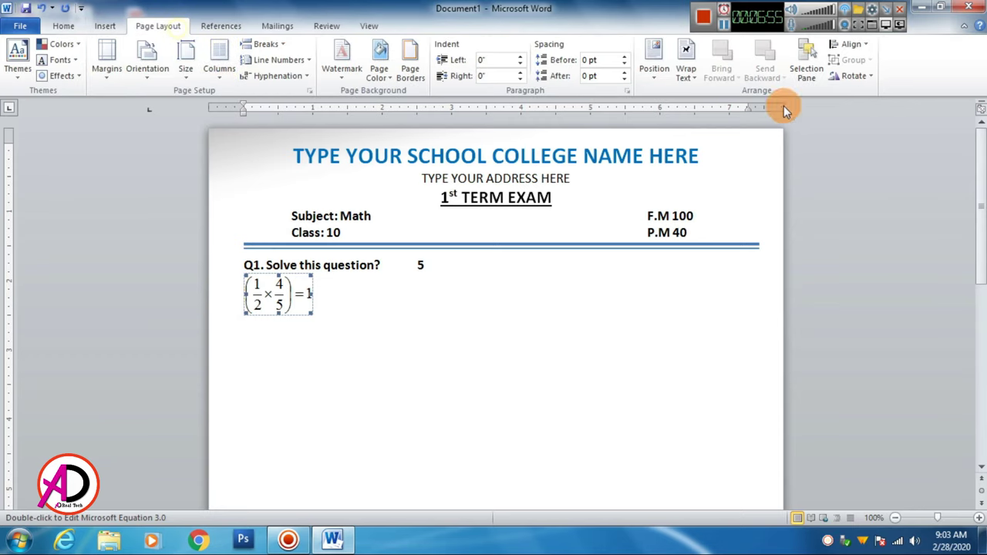
pyautogui.click(686, 73)
pyautogui.click(717, 200)
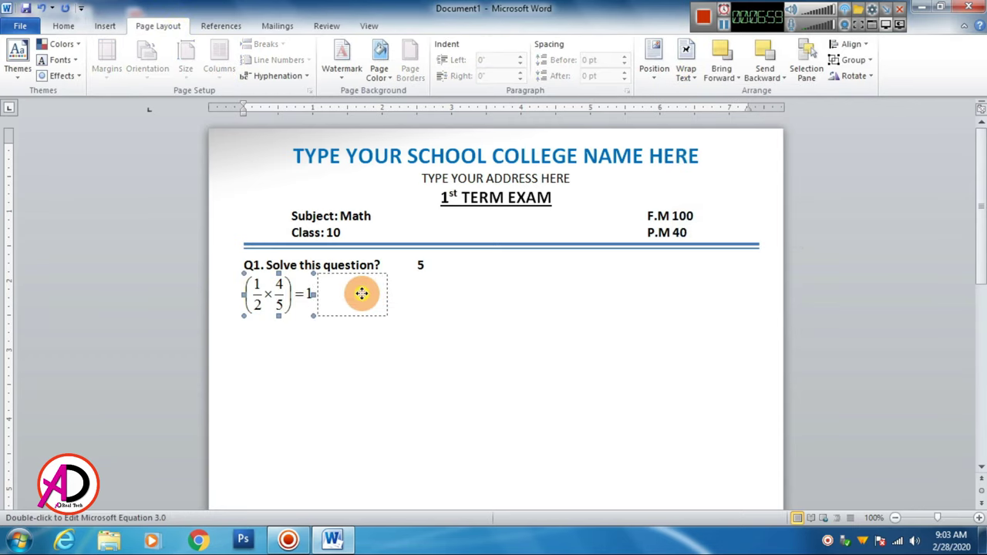
# Ctrl-drag a copy of the equation and align both copies side by side under Q1.
pyautogui.moveTo(287, 293); pyautogui.dragTo(409, 298)
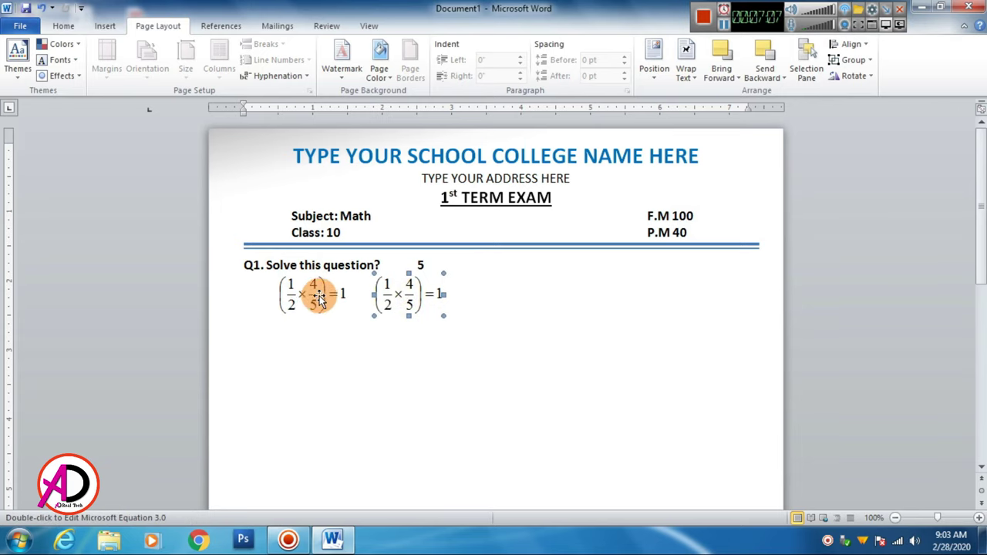
pyautogui.click(318, 299)
pyautogui.moveTo(290, 299); pyautogui.dragTo(291, 300)
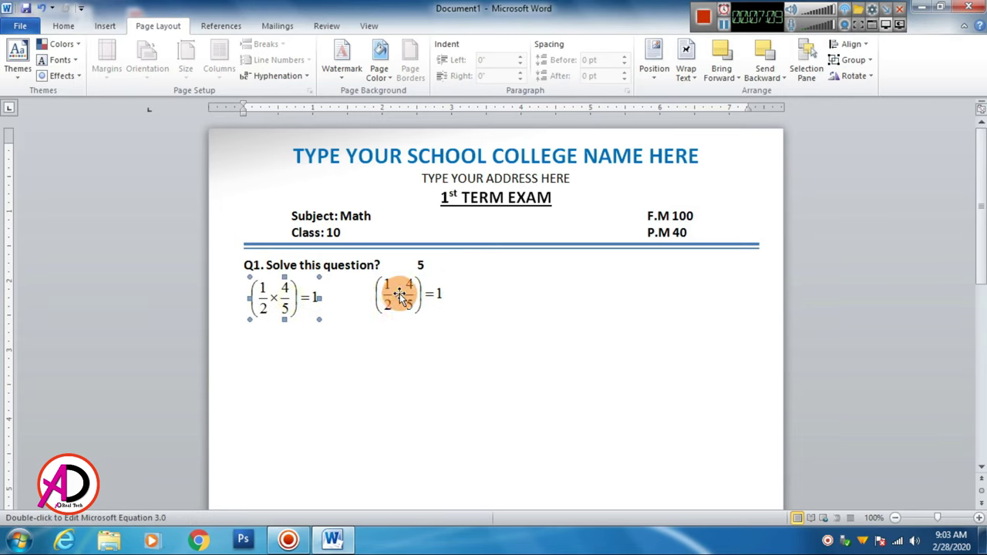
pyautogui.moveTo(396, 295); pyautogui.dragTo(353, 294)
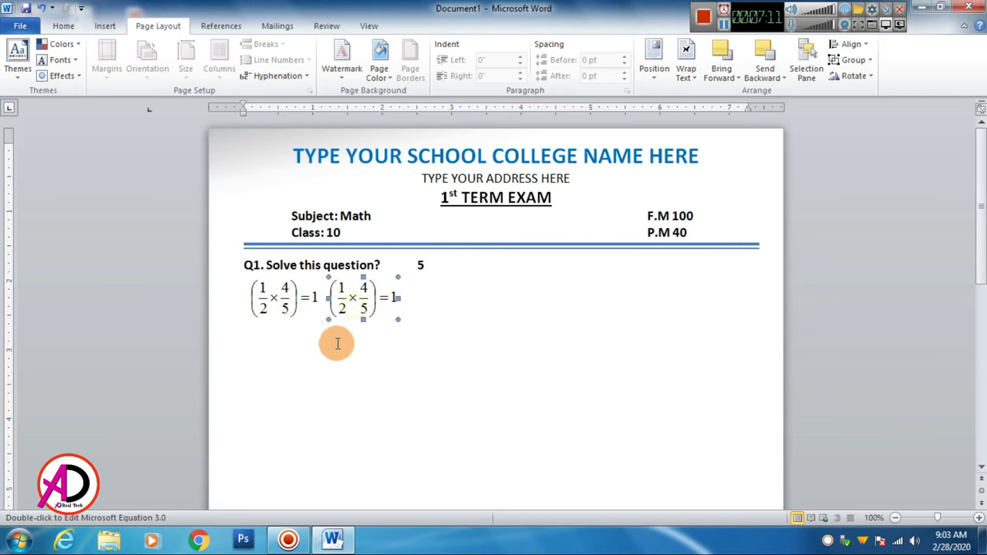
pyautogui.click(316, 345)
pyautogui.write('Q2.')
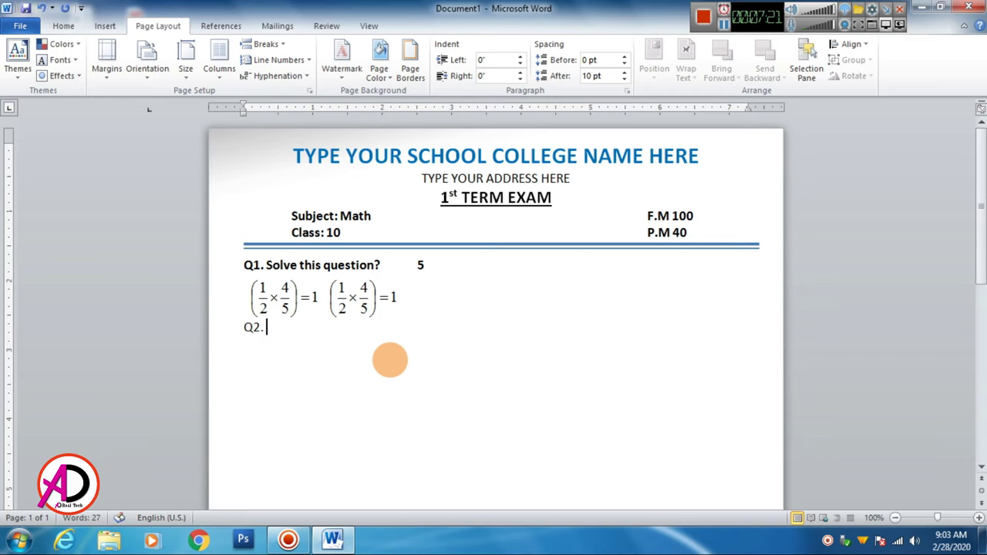
# Scroll the page to view the area below the paired Q1 equations.
pyautogui.scroll(-5, 387, 233)
pyautogui.scroll(5, 205, 321)
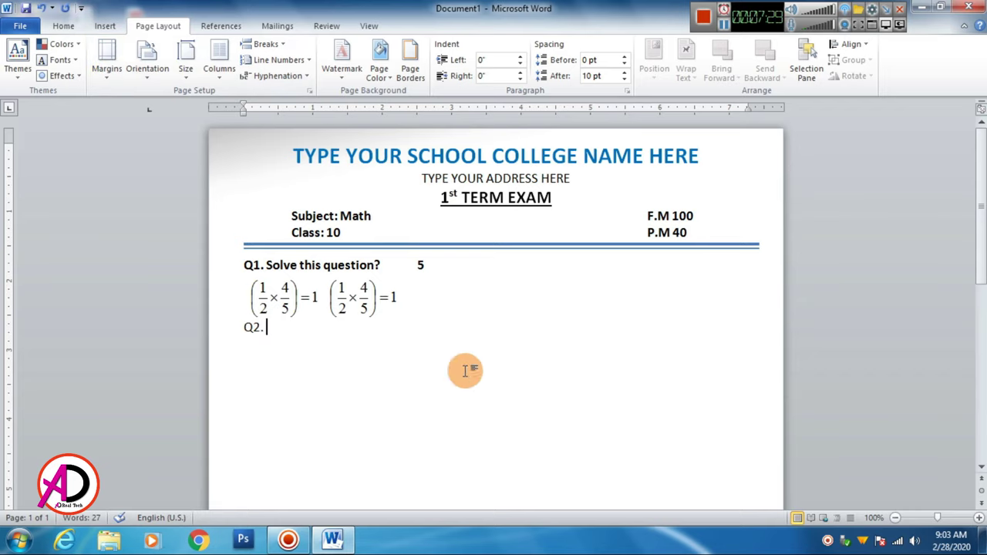
# Insert a Microsoft Equation 3.0 object at Q2 and exit the editor leaving it empty.
pyautogui.click(106, 28)
pyautogui.click(750, 81)
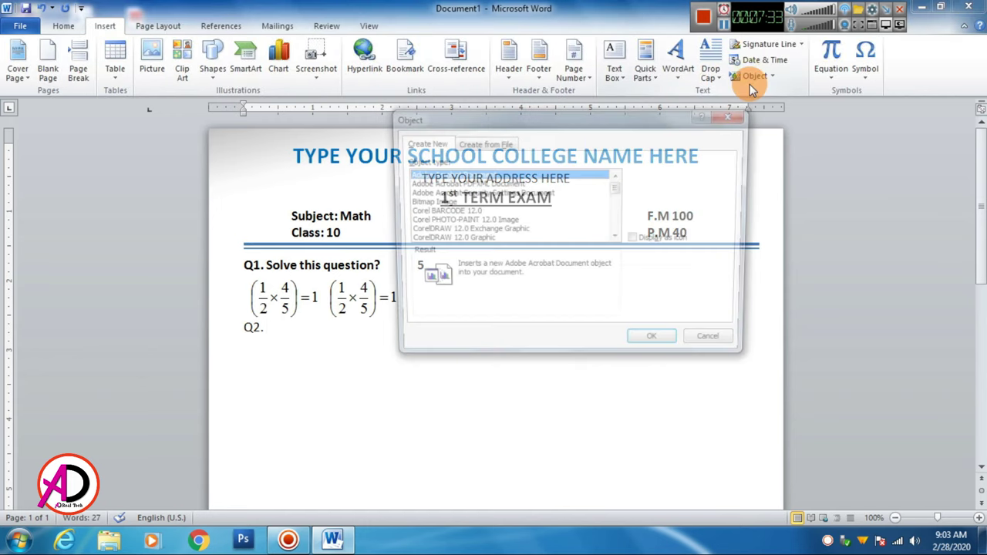
pyautogui.scroll(-2, 461, 230)
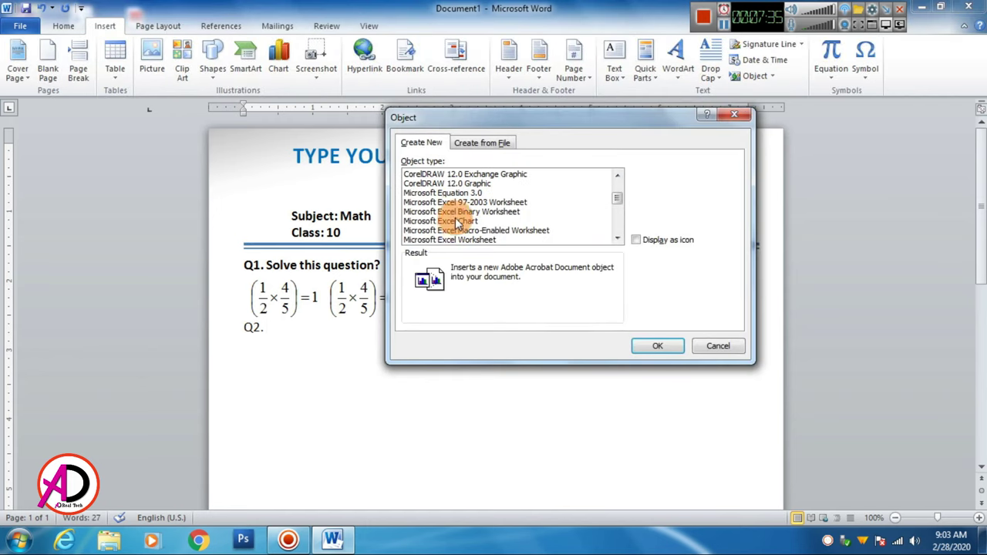
pyautogui.click(453, 193)
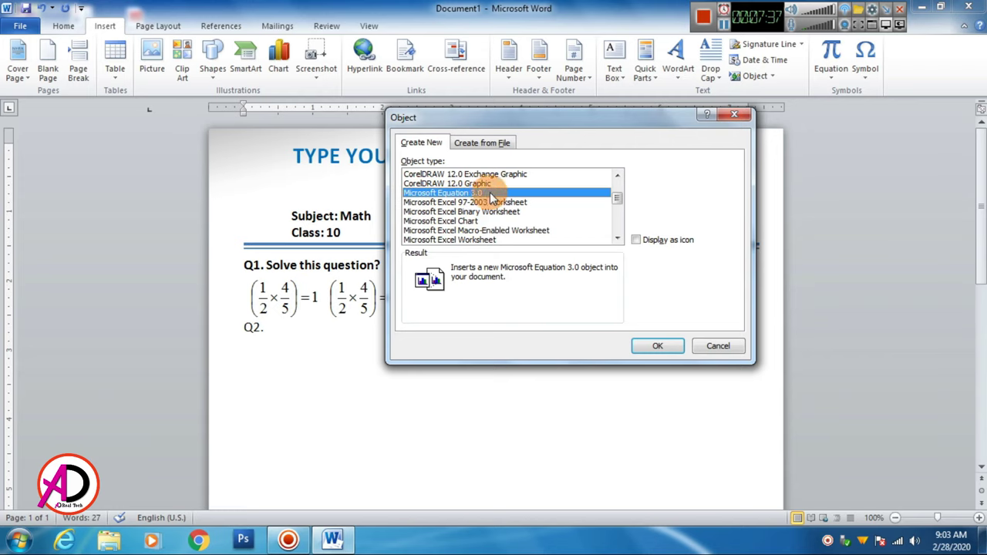
pyautogui.click(657, 345)
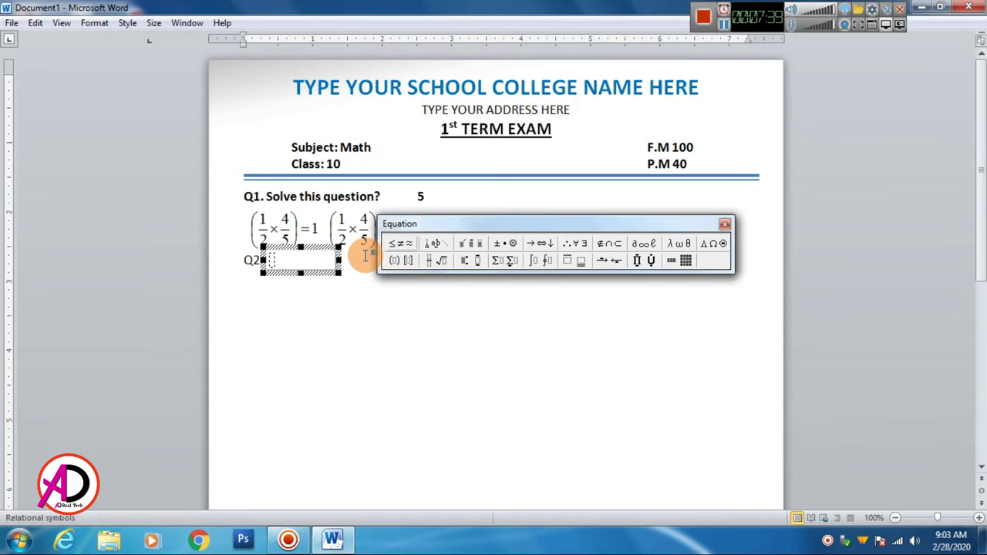
pyautogui.click(725, 225)
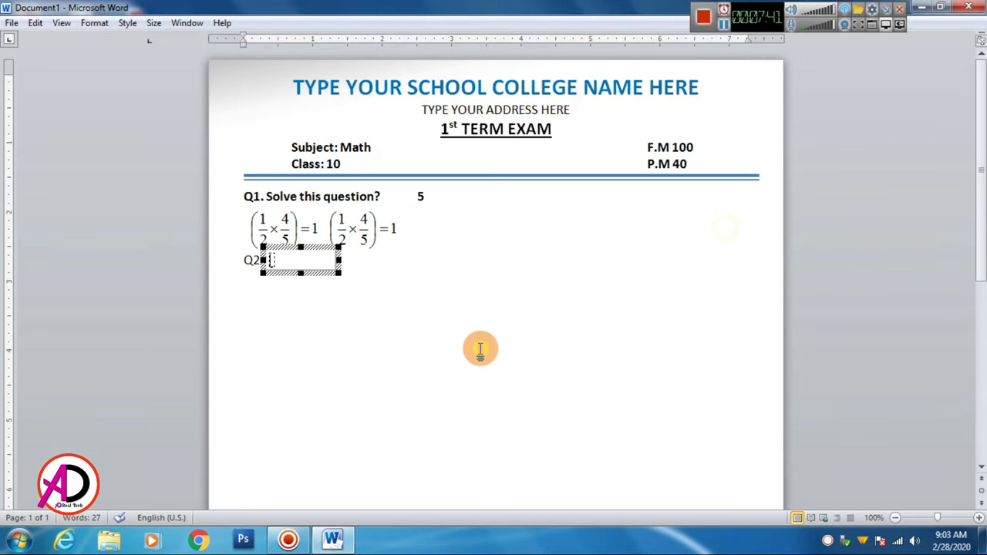
pyautogui.click(333, 332)
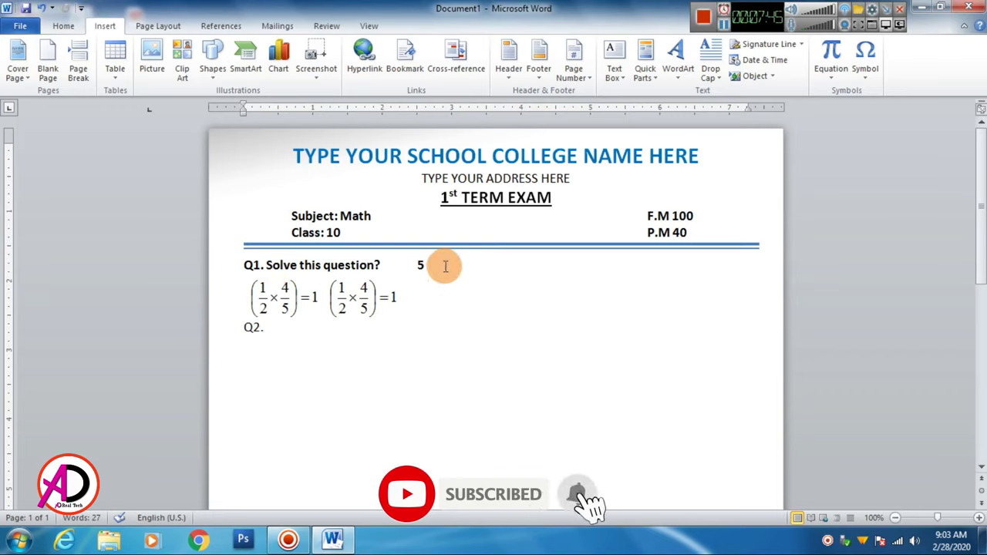
# Paste the Q1 heading over the 'Q2.' label and renumber it to Q2 with 10 marks.
pyautogui.moveTo(438, 264); pyautogui.dragTo(245, 265)
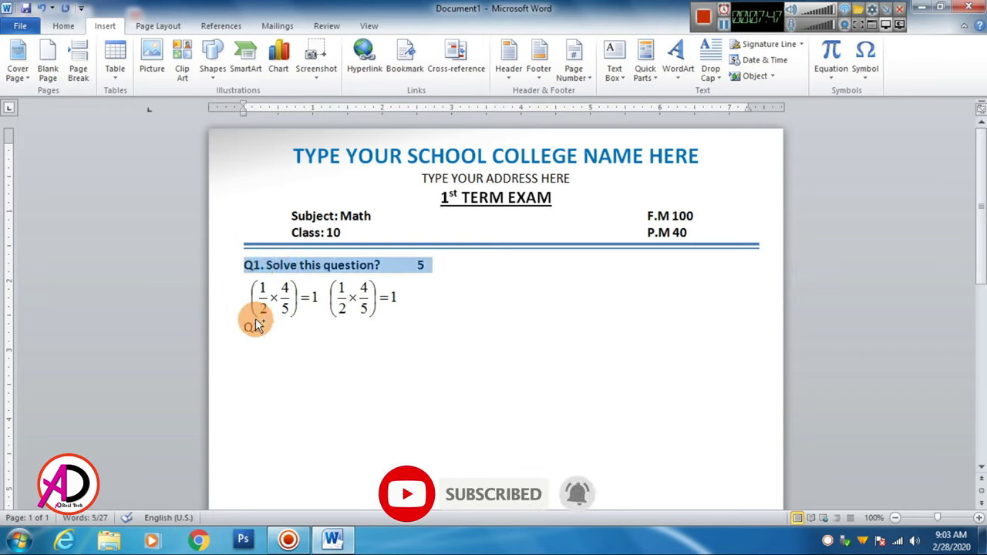
pyautogui.moveTo(266, 326); pyautogui.dragTo(240, 324)
pyautogui.hotkey('ctrl', 'v')
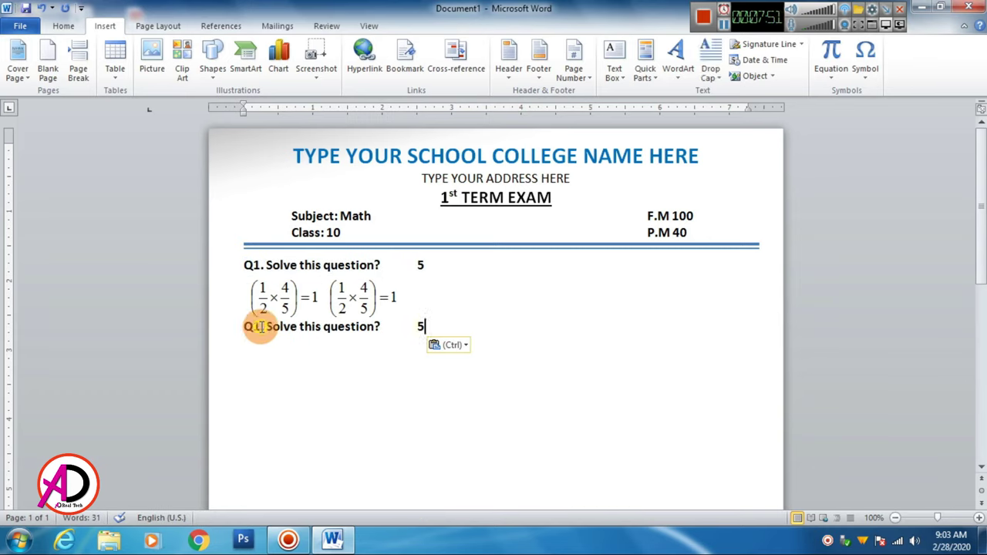
pyautogui.click(260, 326)
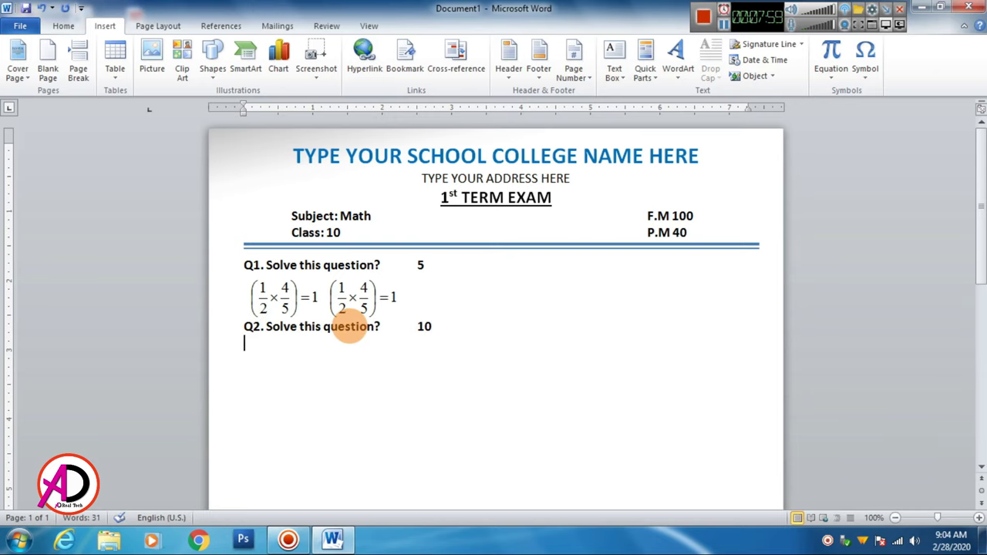
pyautogui.click(63, 26)
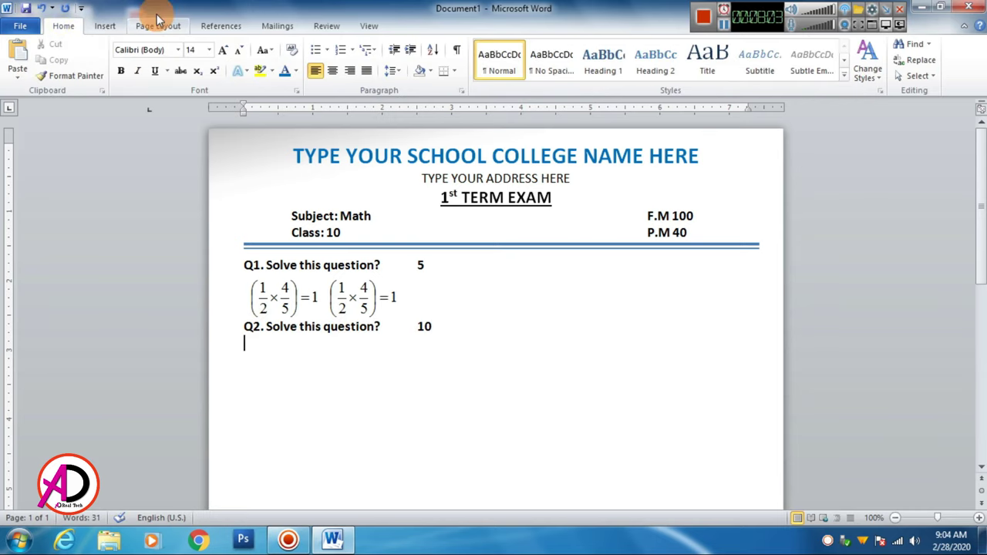
# Insert an Equation 3.0 object starting with a square root of 12^(5+5).
pyautogui.click(105, 26)
pyautogui.click(751, 77)
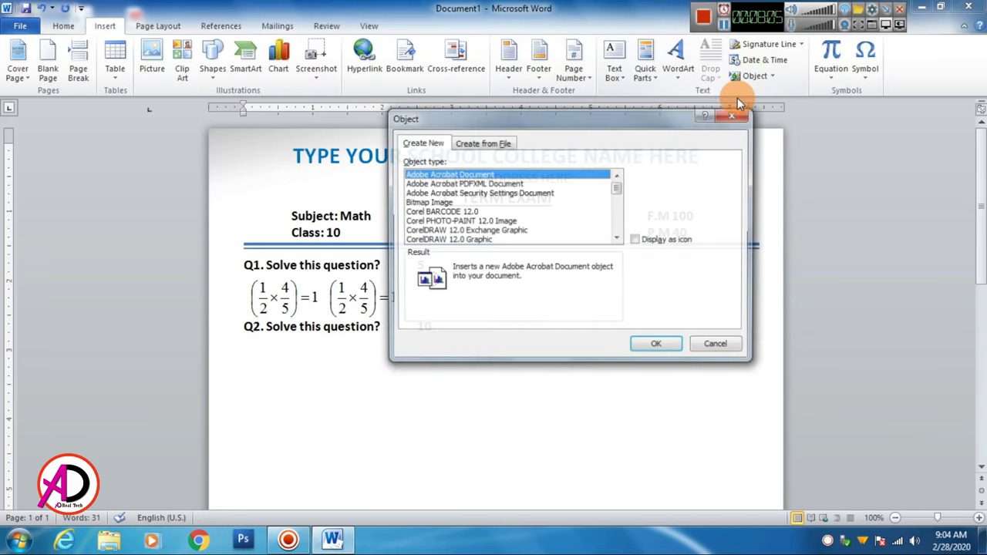
pyautogui.scroll(-1, 467, 235)
pyautogui.click(462, 222)
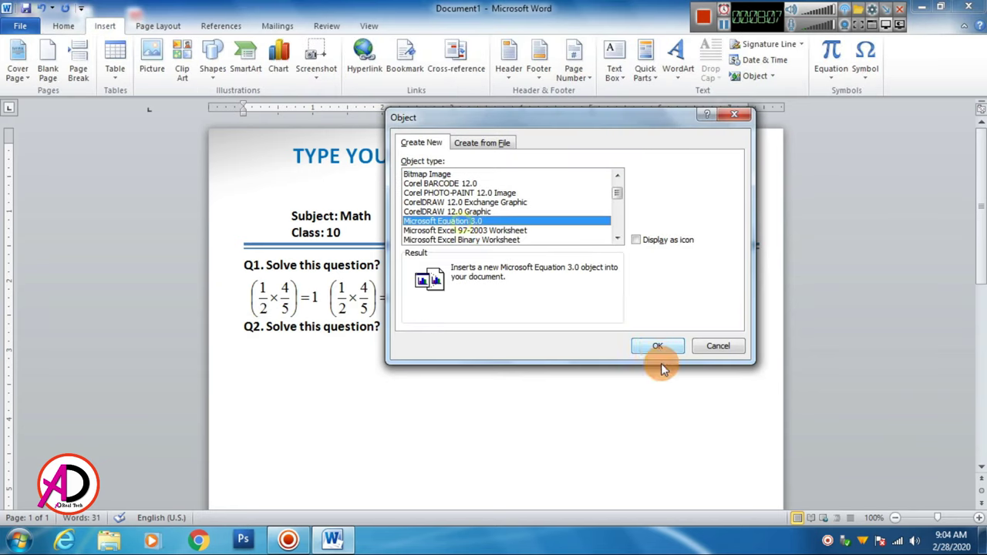
pyautogui.click(657, 347)
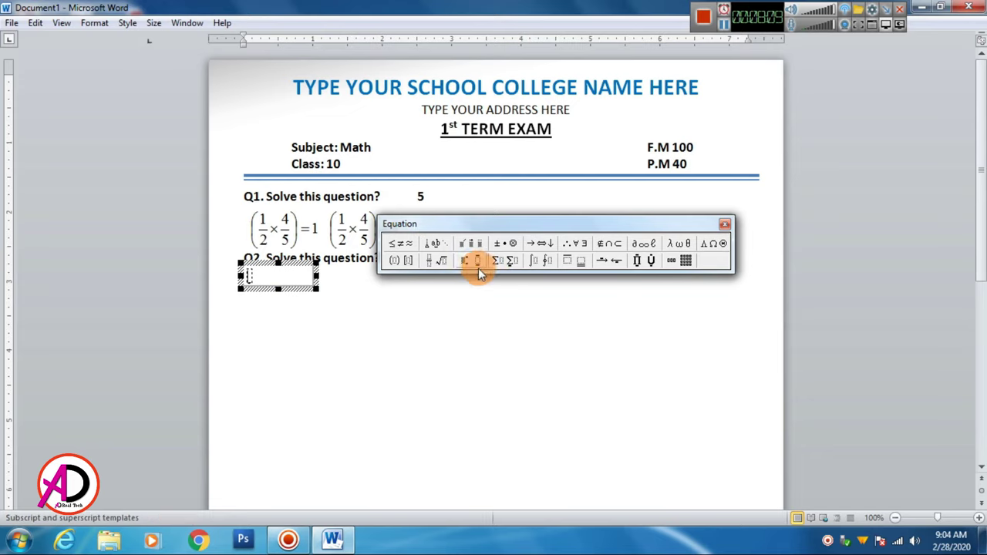
pyautogui.click(433, 260)
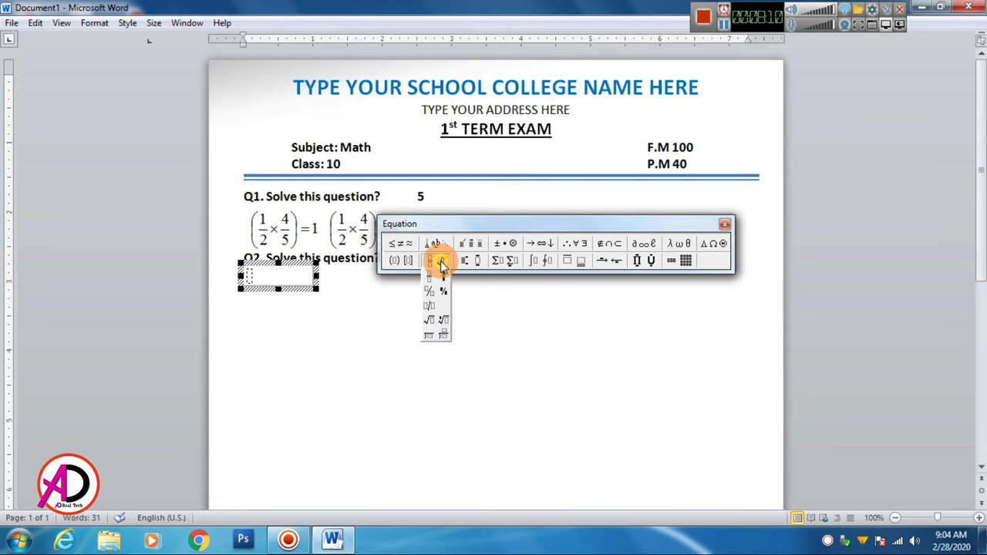
pyautogui.click(432, 321)
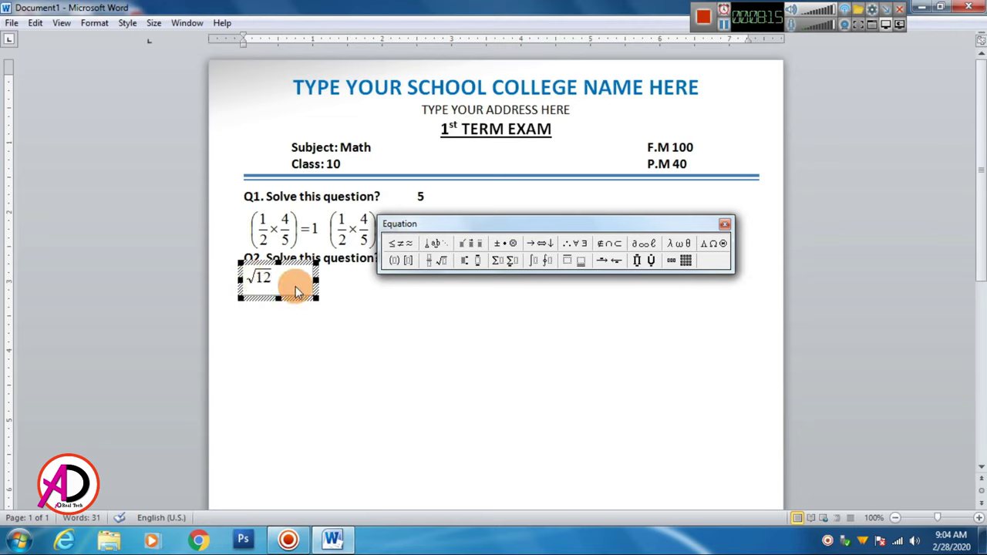
pyautogui.click(466, 261)
pyautogui.click(467, 282)
pyautogui.write('^5+5')
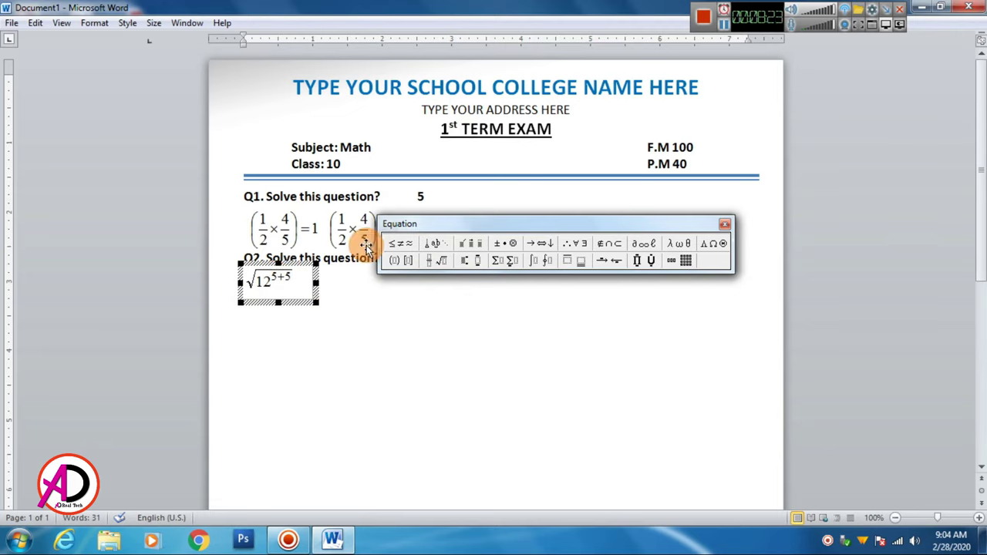
# Multiply by (1/5)^5 inside the square root.
pyautogui.click(501, 243)
pyautogui.click(499, 278)
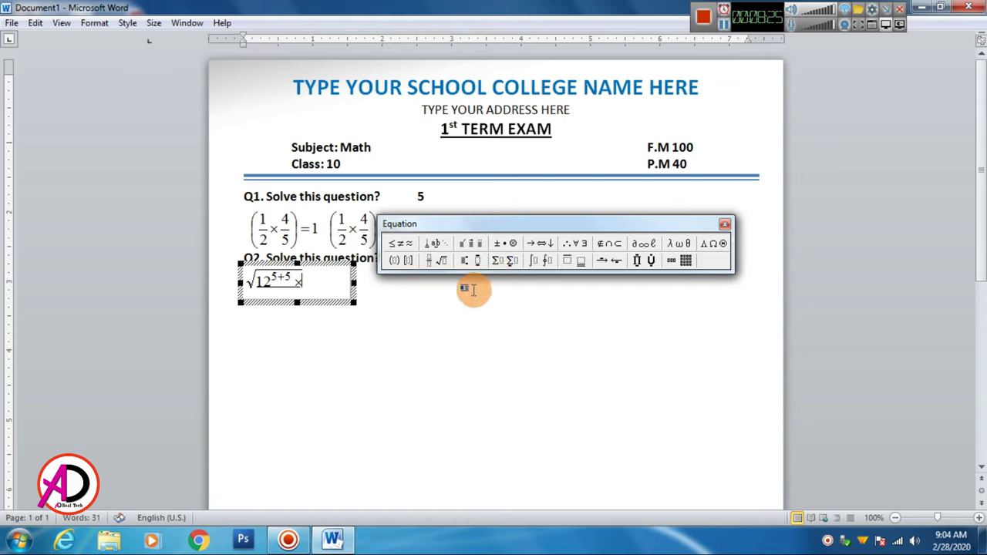
pyautogui.click(393, 259)
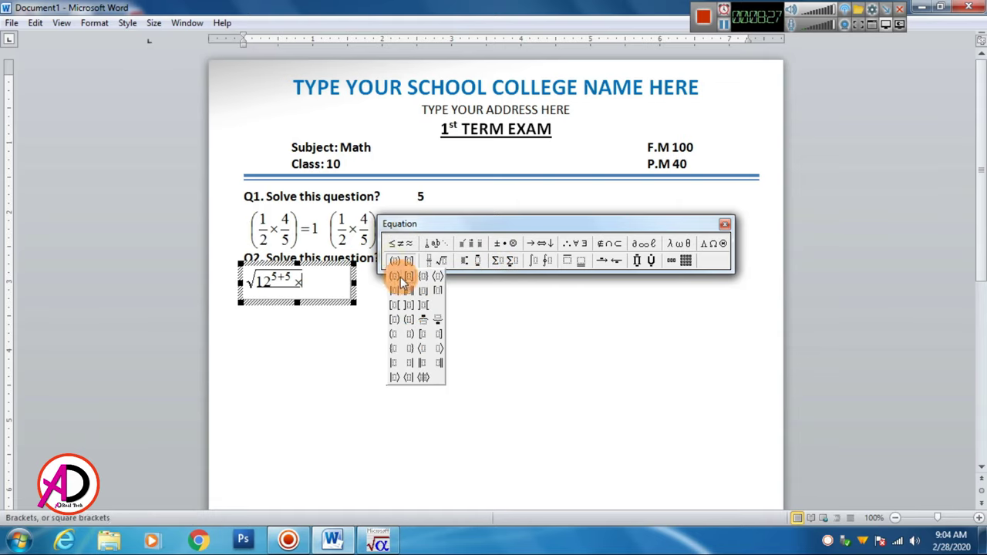
pyautogui.click(395, 272)
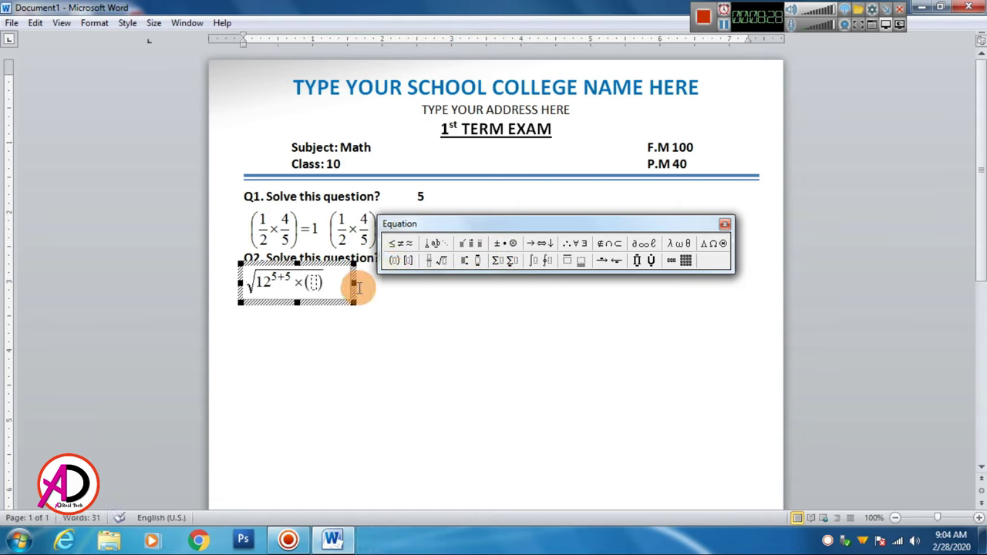
pyautogui.click(431, 261)
pyautogui.click(431, 272)
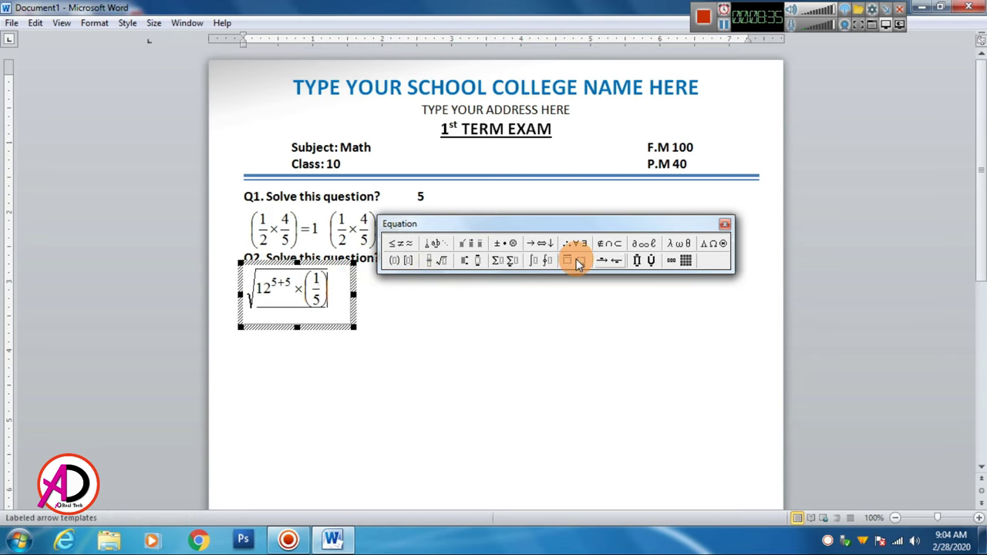
pyautogui.click(543, 261)
pyautogui.moveTo(467, 260)
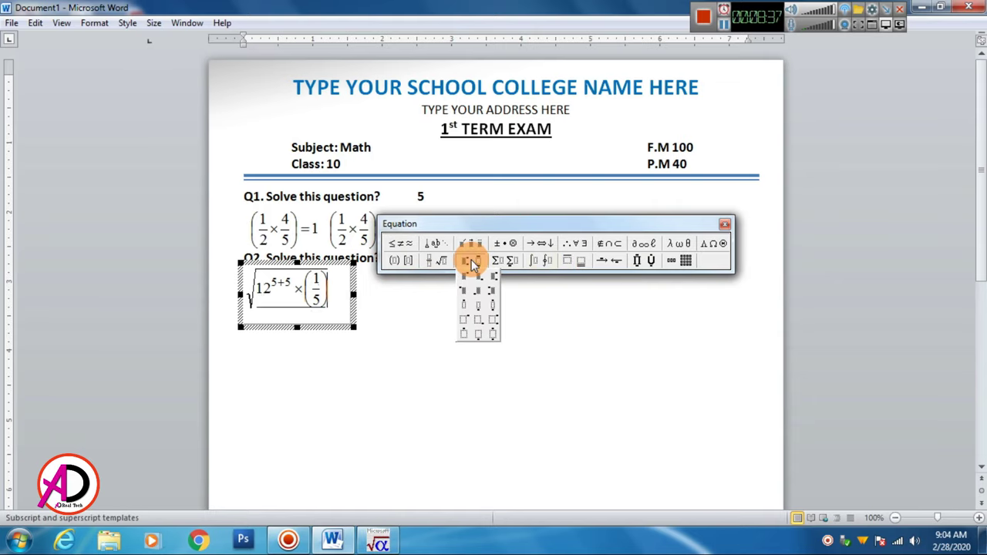
pyautogui.click(472, 283)
pyautogui.write('^5')
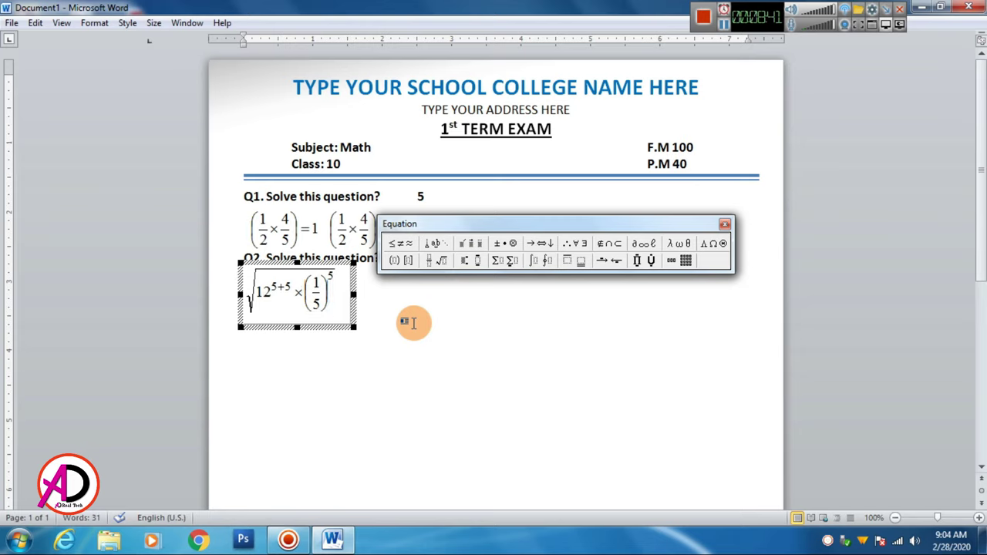
# Divide by 1/5, add = 5, and close the equation editor.
pyautogui.click(505, 244)
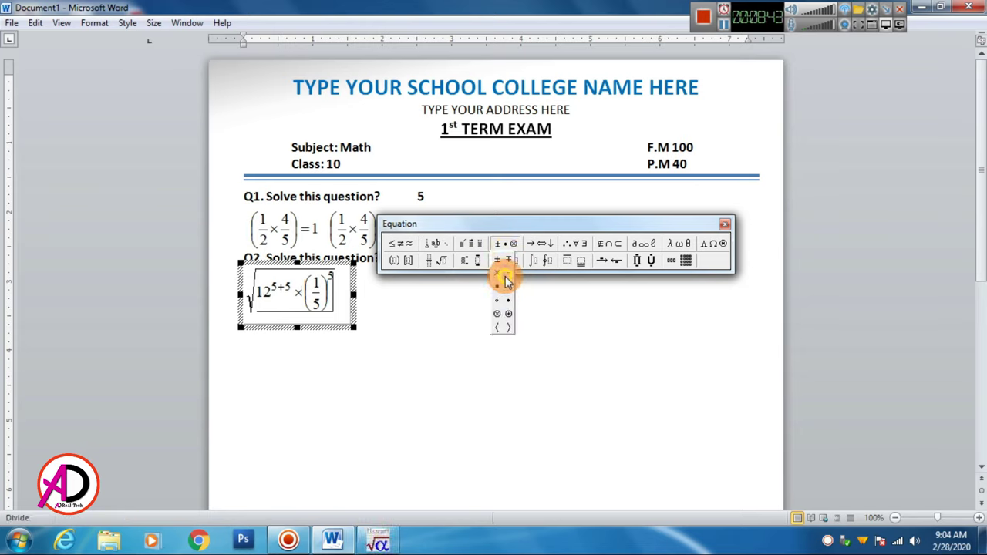
pyautogui.click(505, 282)
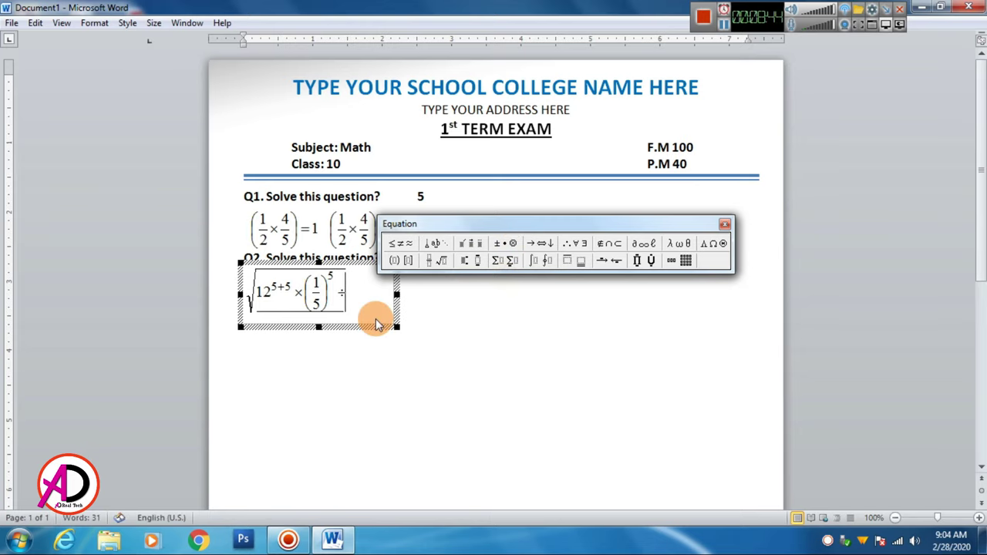
pyautogui.click(406, 262)
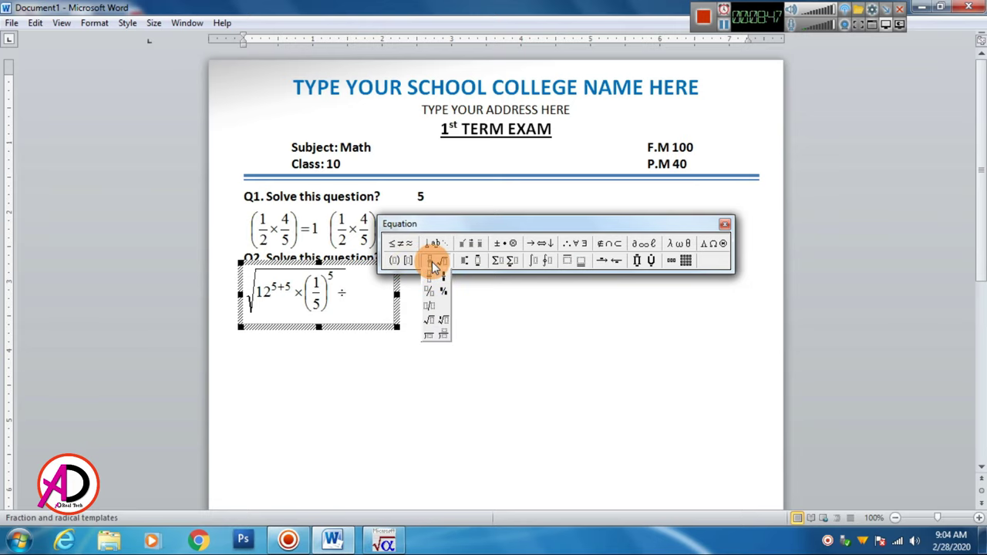
pyautogui.click(434, 279)
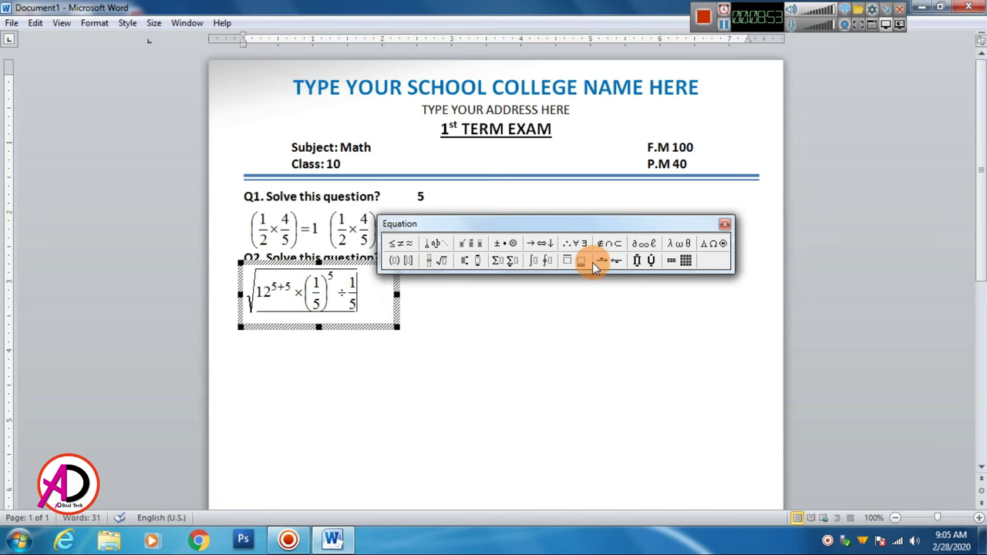
pyautogui.write(' = 5')
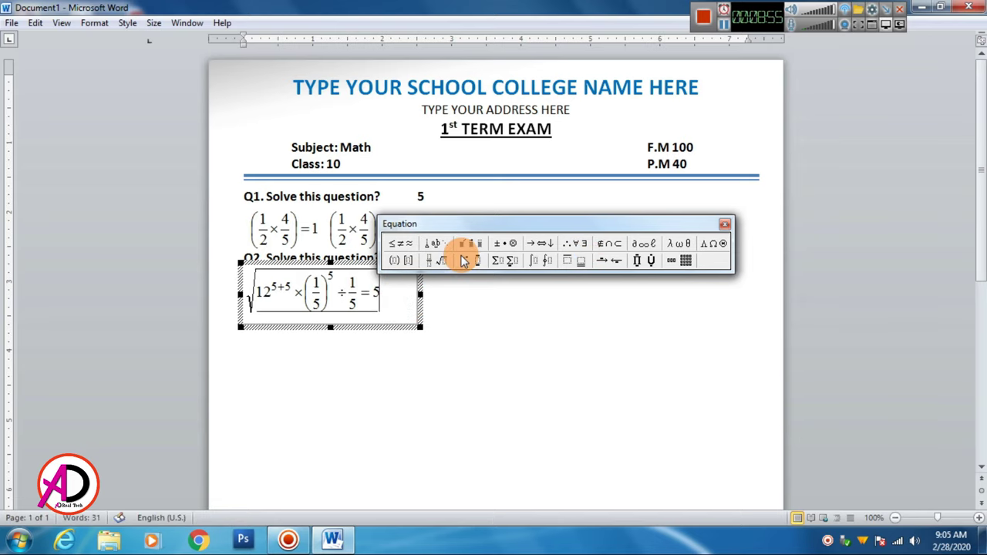
pyautogui.click(515, 370)
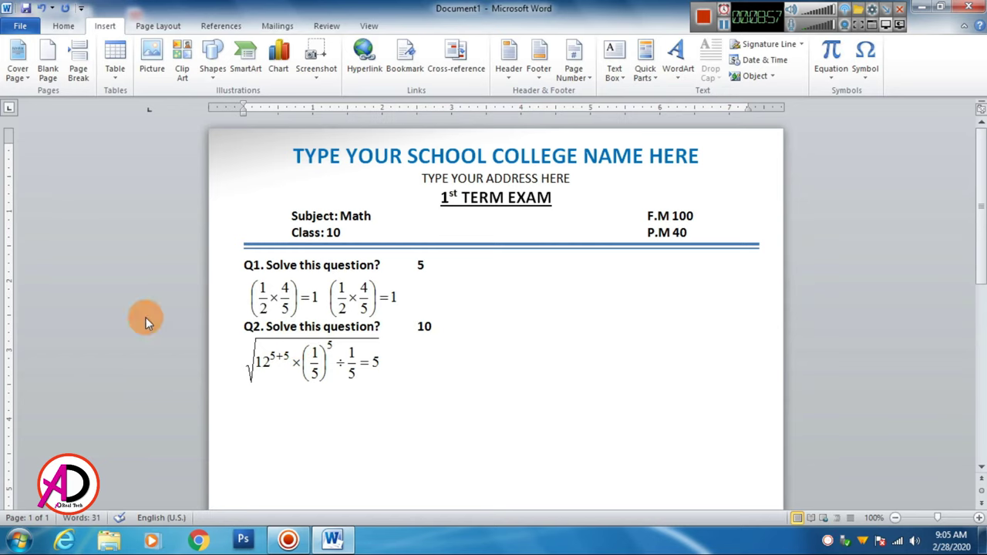
pyautogui.scroll(-1, 193, 313)
pyautogui.scroll(-4, 416, 339)
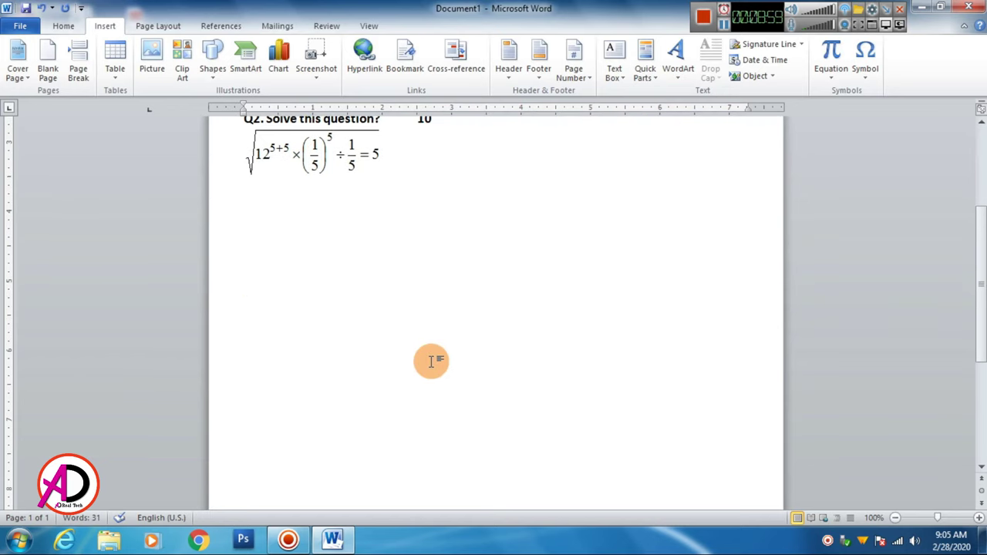
pyautogui.scroll(5, 420, 339)
pyautogui.scroll(-3, 455, 308)
pyautogui.scroll(3, 332, 355)
pyautogui.click(356, 326)
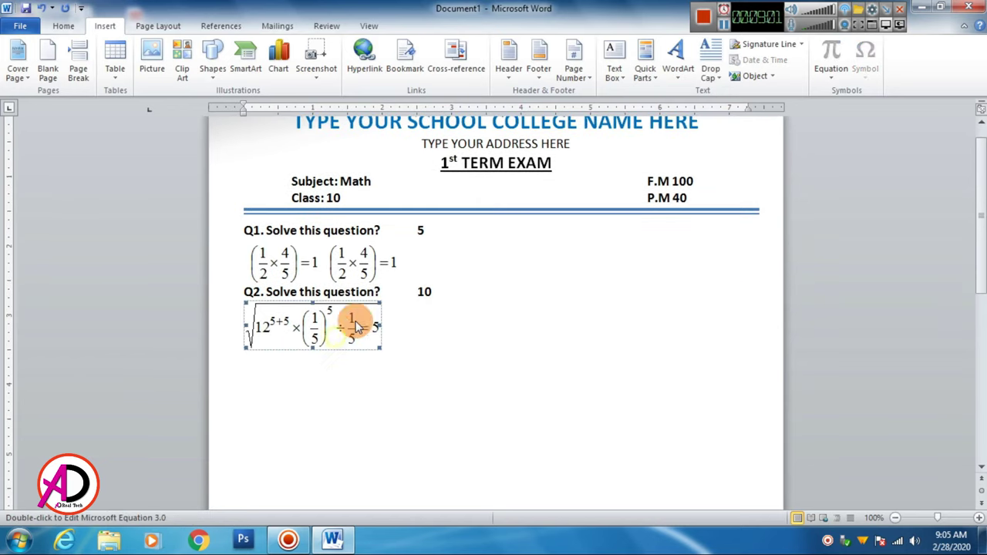
pyautogui.click(158, 26)
pyautogui.click(685, 68)
pyautogui.click(707, 199)
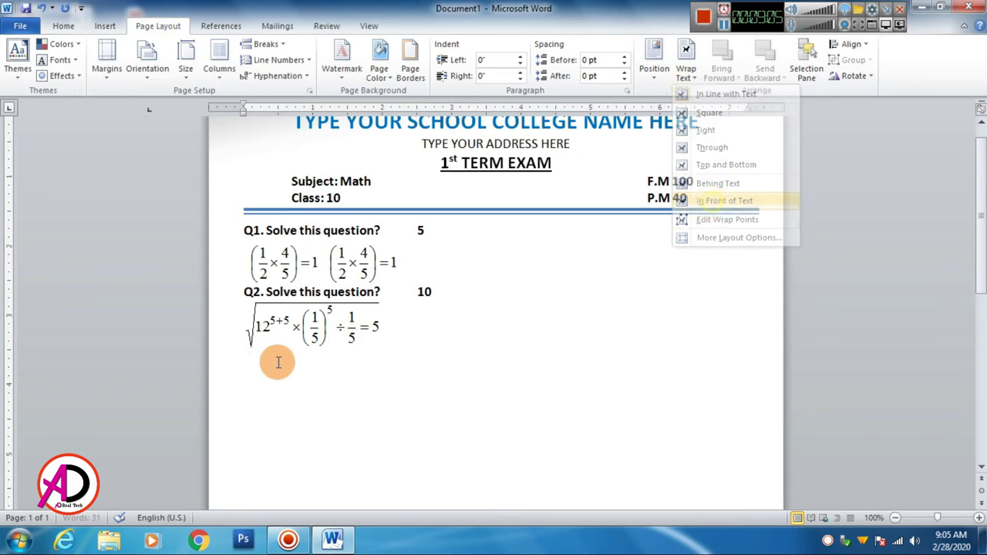
pyautogui.moveTo(322, 356)
pyautogui.mouseDown()
pyautogui.moveTo(334, 367)
pyautogui.moveTo(488, 333)
pyautogui.moveTo(484, 348)
pyautogui.moveTo(535, 330)
pyautogui.mouseUp()
pyautogui.scroll(-3, 431, 340)
pyautogui.click(451, 346)
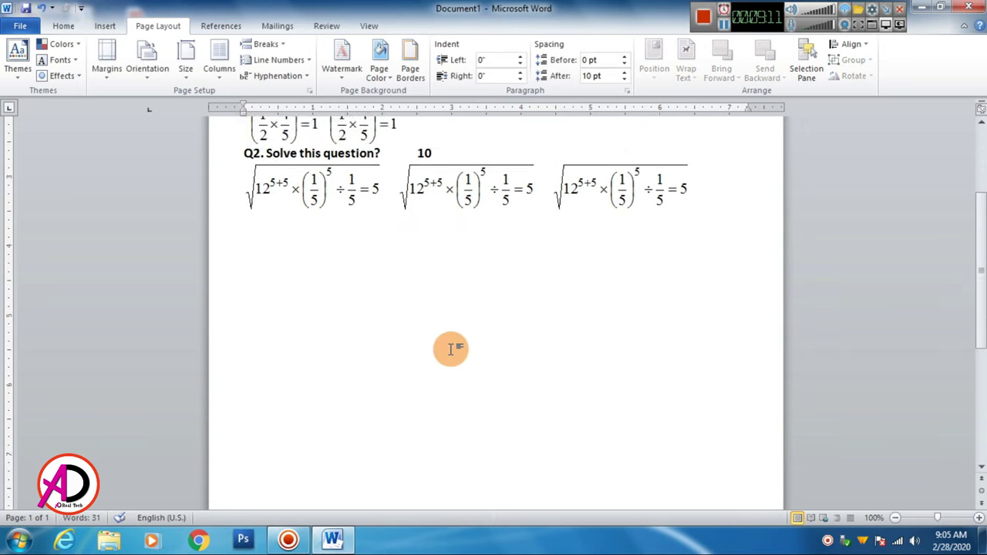
pyautogui.scroll(4, 385, 299)
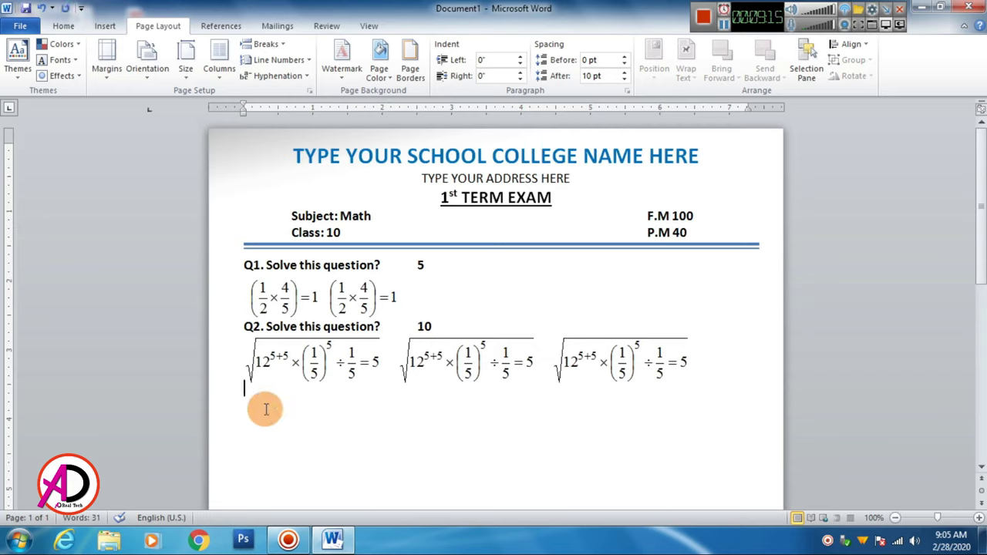
# Paste a copy of the 'Q2. Solve this question? 10' heading below the square-root equations.
pyautogui.moveTo(434, 327); pyautogui.dragTo(248, 327)
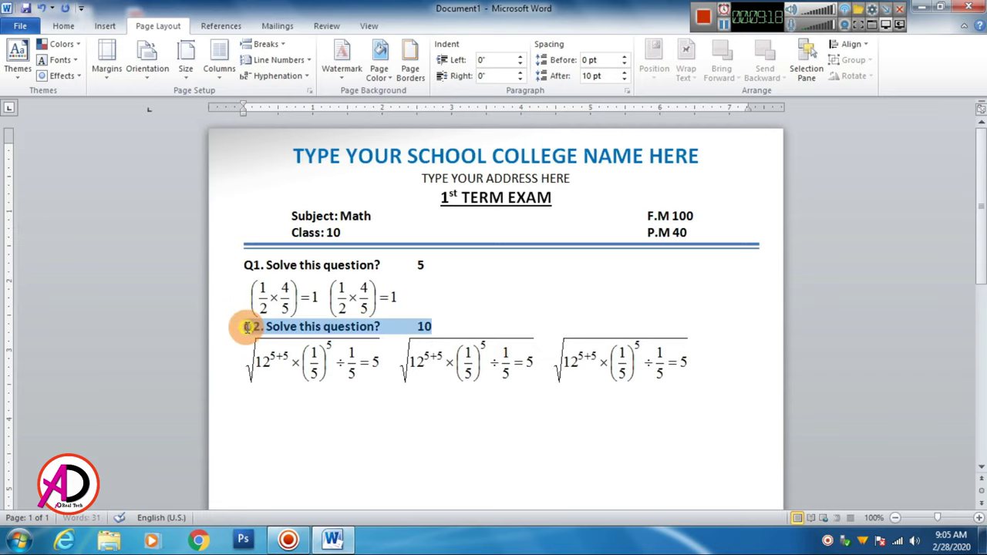
pyautogui.click(259, 404)
pyautogui.hotkey('ctrl', 'v')
pyautogui.click(246, 395)
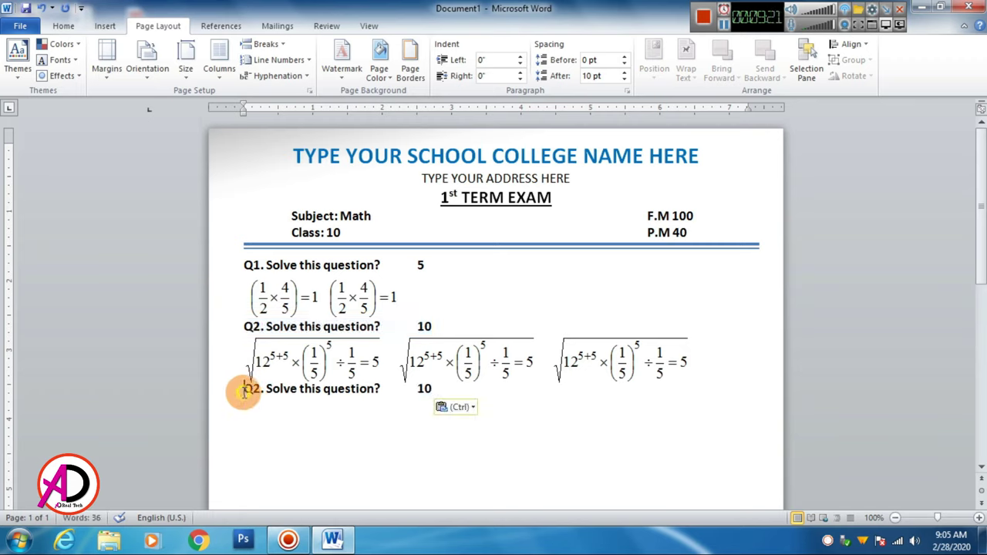
pyautogui.press('Return')
# Select all three square-root equations and nudge them down two steps.
pyautogui.click(274, 359)
pyautogui.keyDown('shift'); pyautogui.click(414, 362); pyautogui.keyUp('shift')
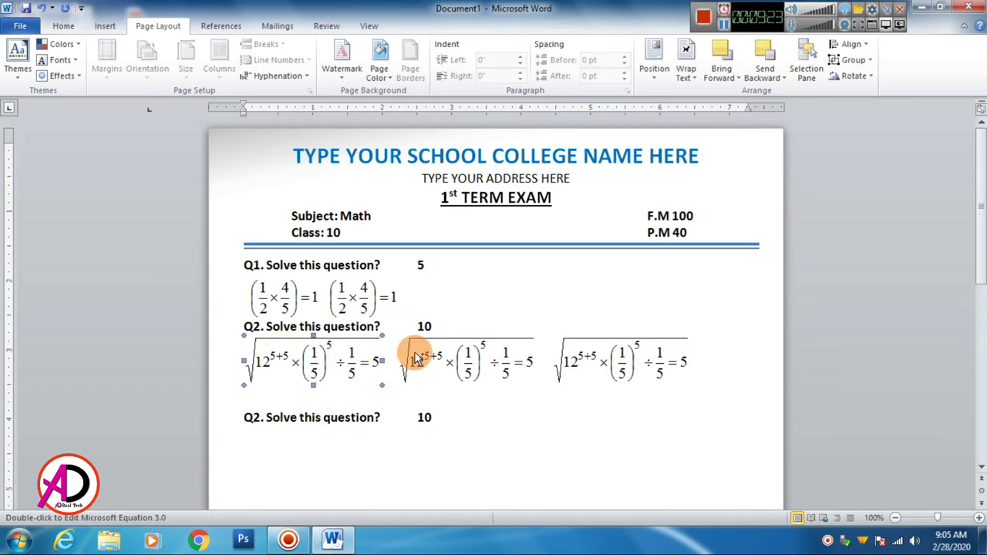
pyautogui.keyDown('shift'); pyautogui.click(562, 362); pyautogui.keyUp('shift')
pyautogui.press('Down')
pyautogui.press('Down')
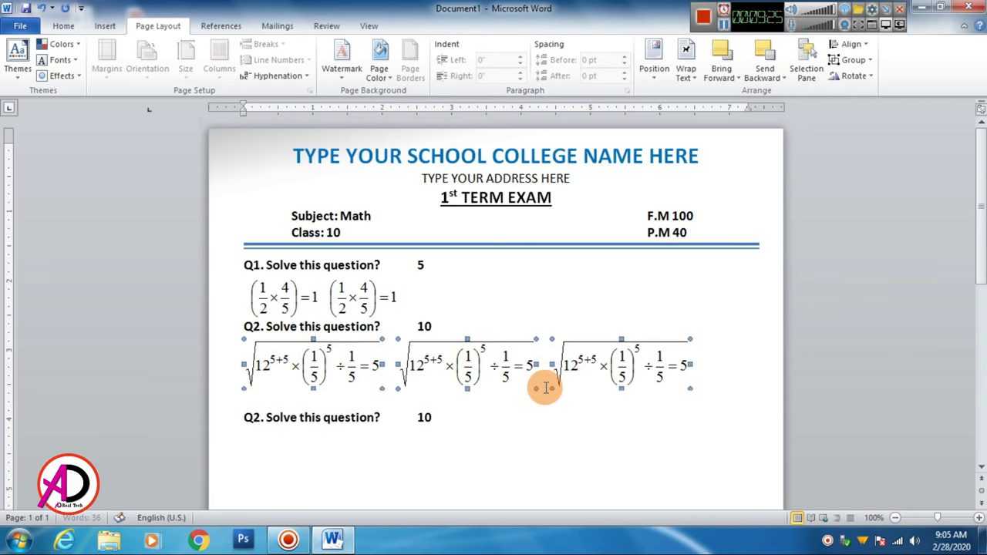
pyautogui.press('Down')
pyautogui.press('Down')
pyautogui.click(487, 424)
pyautogui.scroll(-1, 375, 370)
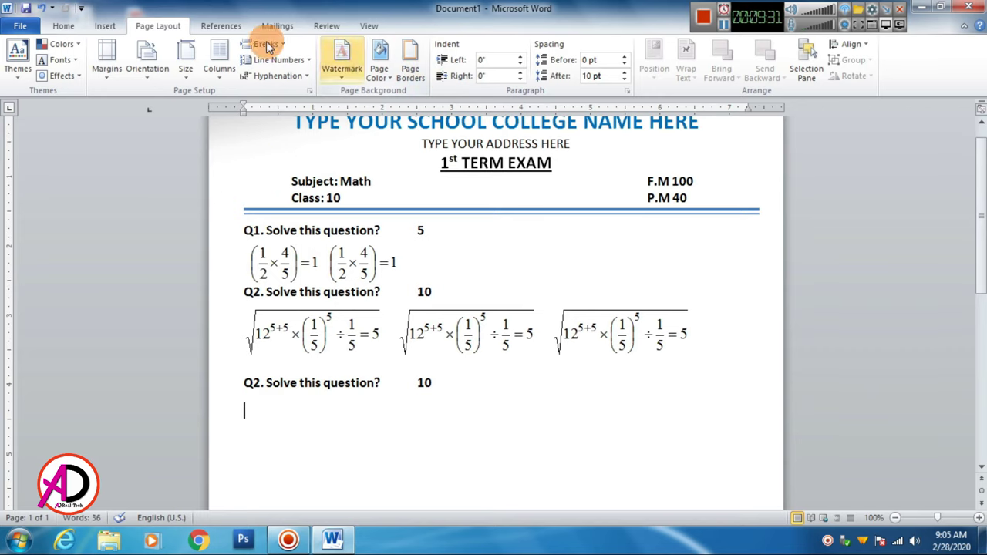
# Insert a new Equation 3.0 object with a summation Σ30 followed by an integral.
pyautogui.click(112, 25)
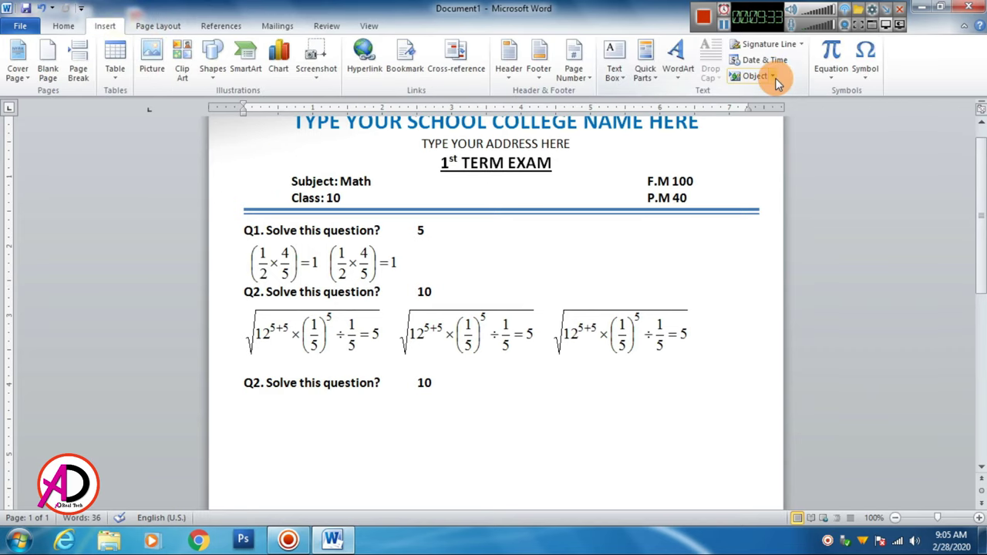
pyautogui.click(754, 76)
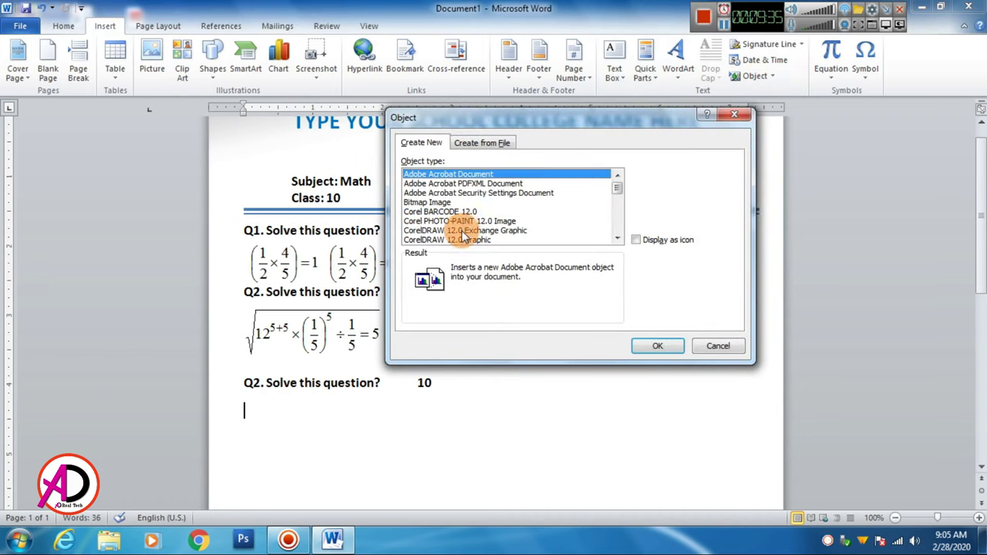
pyautogui.scroll(-1, 463, 241)
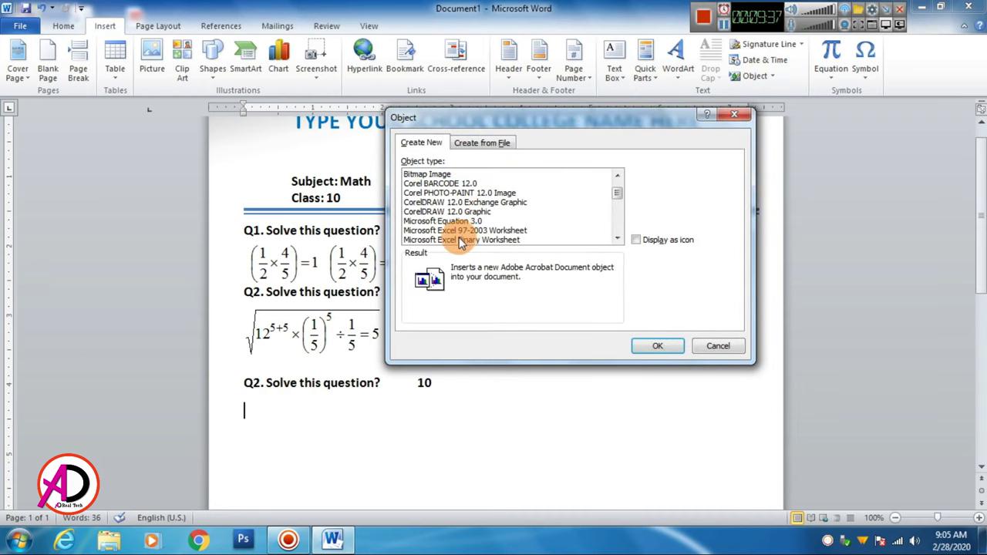
pyautogui.click(451, 220)
pyautogui.click(657, 344)
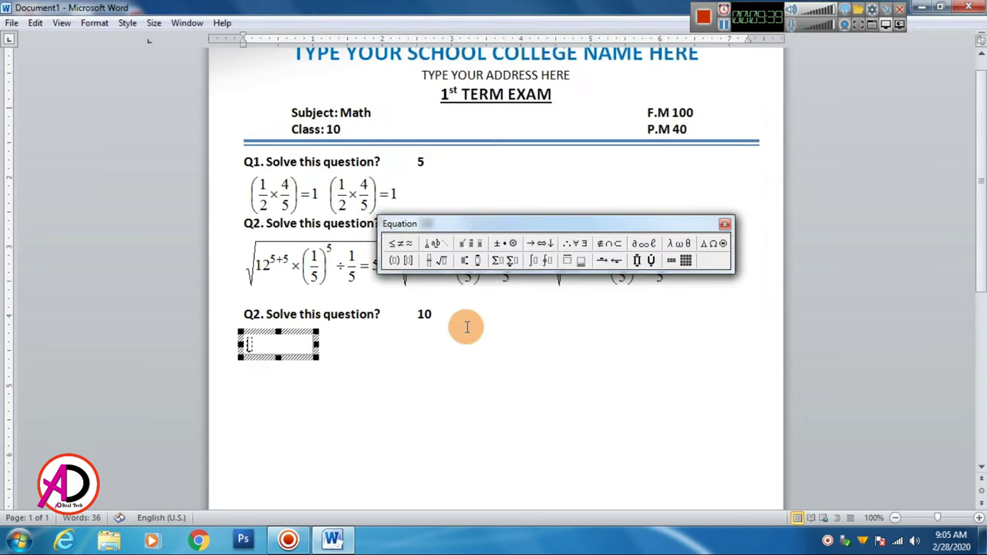
pyautogui.click(505, 261)
pyautogui.click(505, 283)
pyautogui.write('∑30')
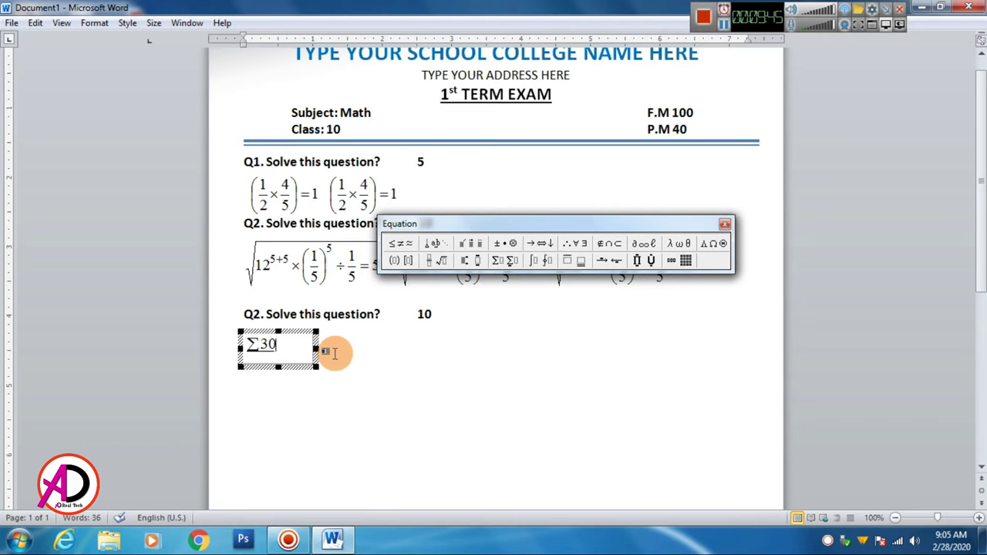
pyautogui.click(540, 260)
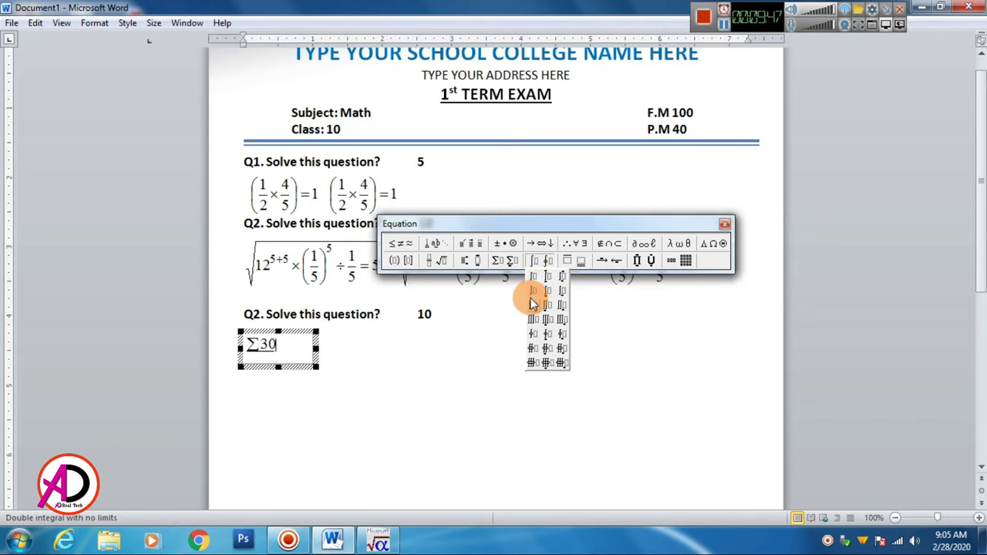
pyautogui.click(532, 292)
# Enter 45 with a degree sign, then add a square root.
pyautogui.write('45')
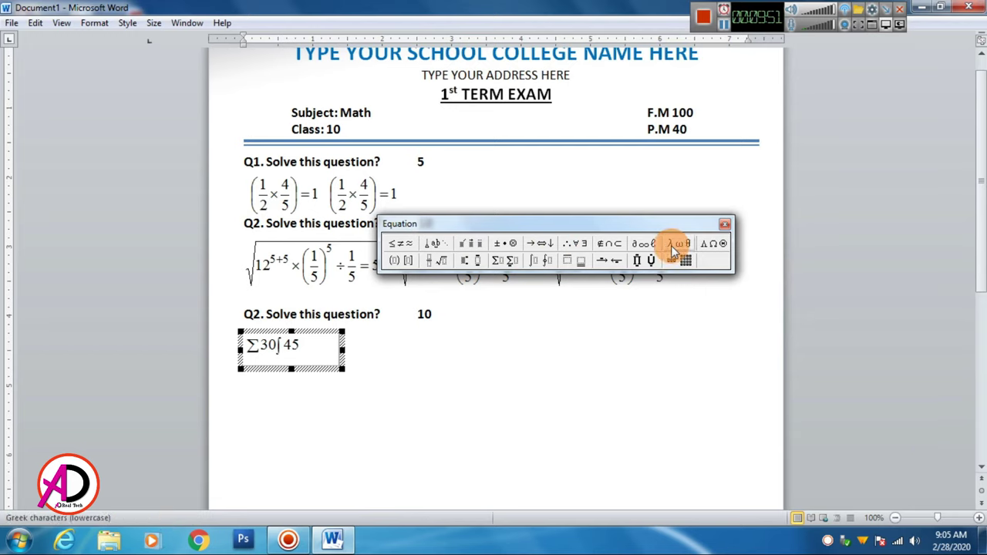
pyautogui.click(646, 245)
pyautogui.click(657, 305)
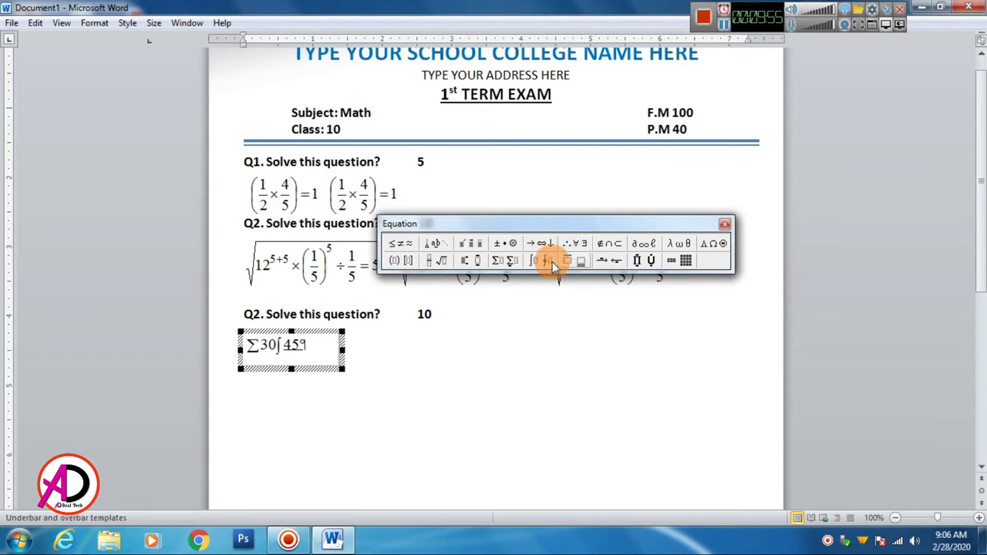
pyautogui.click(472, 246)
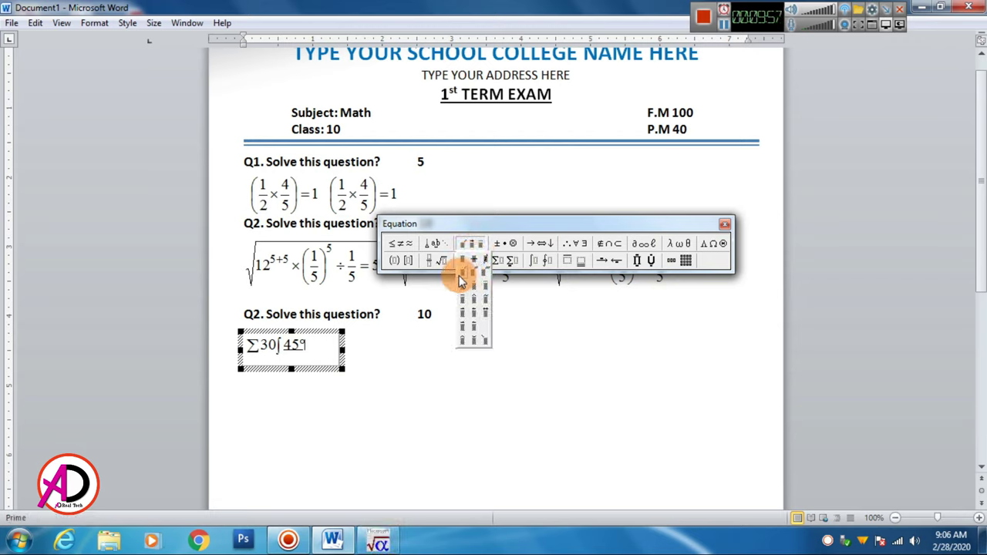
pyautogui.click(467, 262)
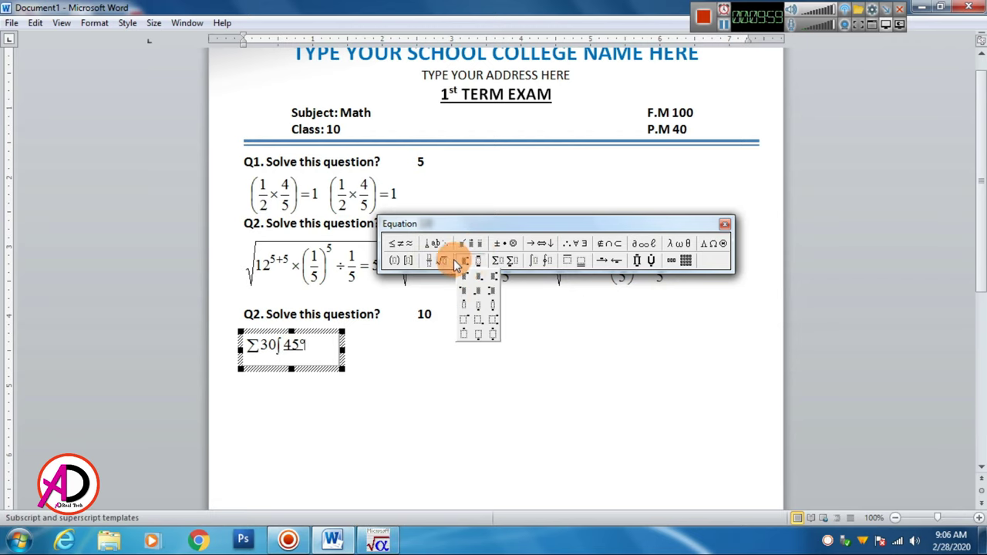
pyautogui.click(436, 261)
pyautogui.click(434, 323)
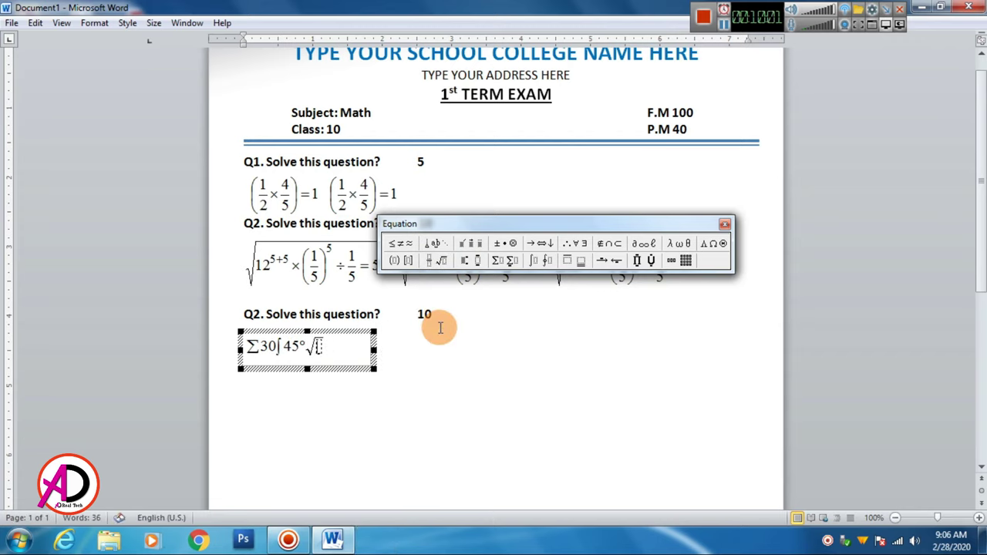
# Under the root, write 45 with subscript 12+56, then ≤ 45+5, and close the editor.
pyautogui.click(474, 261)
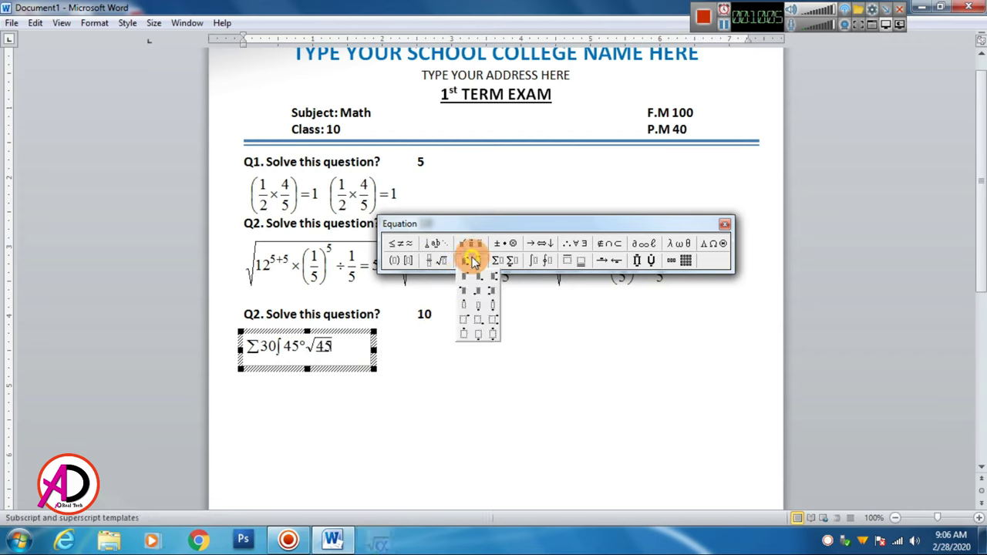
pyautogui.click(486, 282)
pyautogui.write('12+')
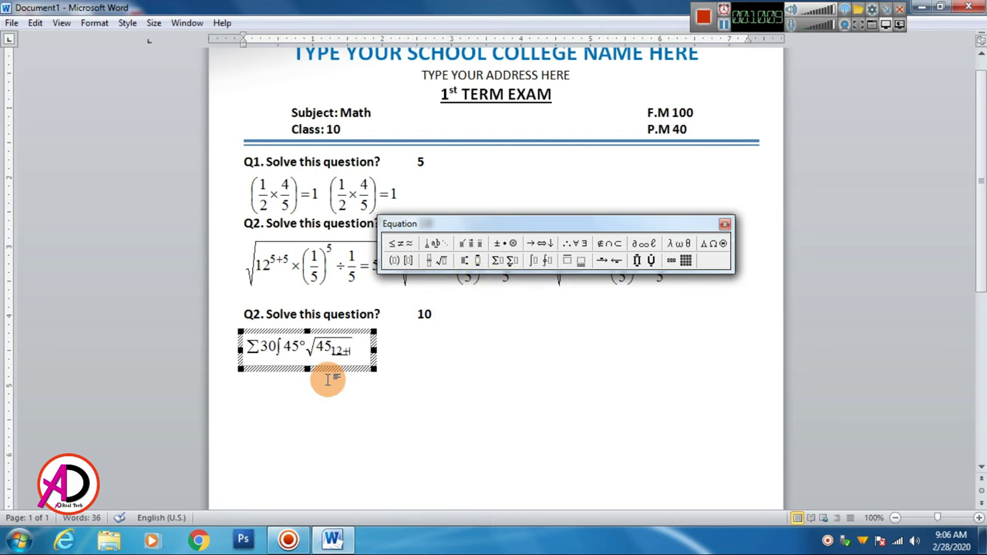
pyautogui.write('56')
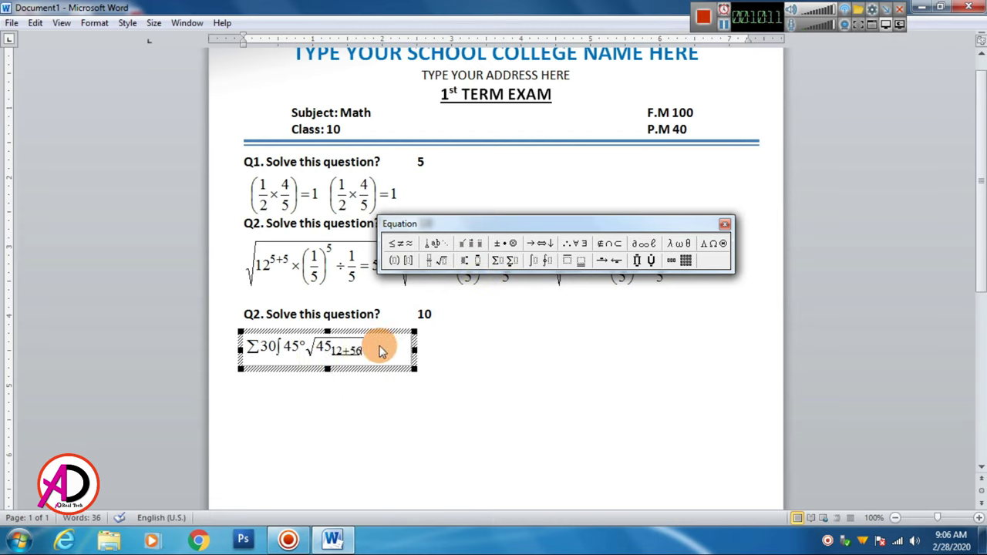
pyautogui.click(471, 261)
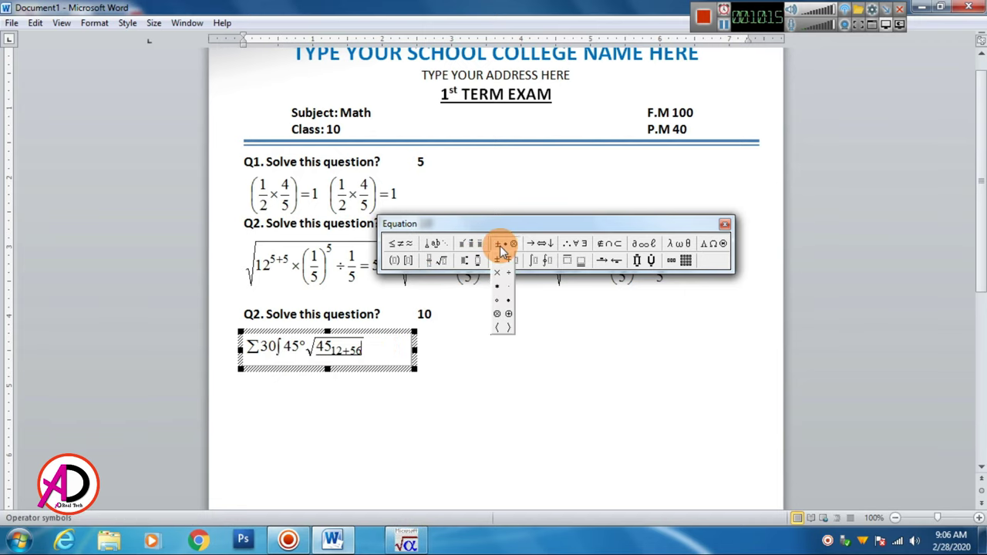
pyautogui.moveTo(482, 262)
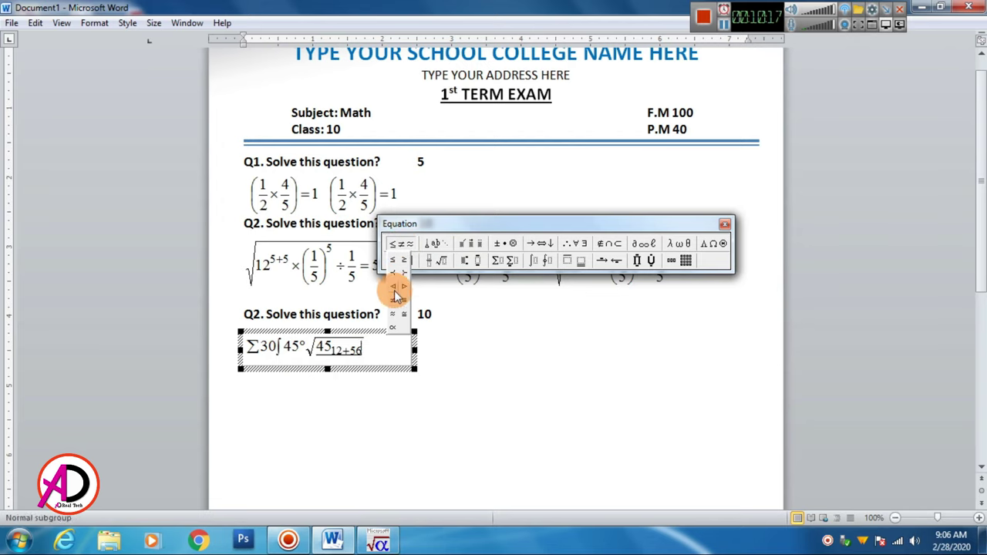
pyautogui.click(392, 260)
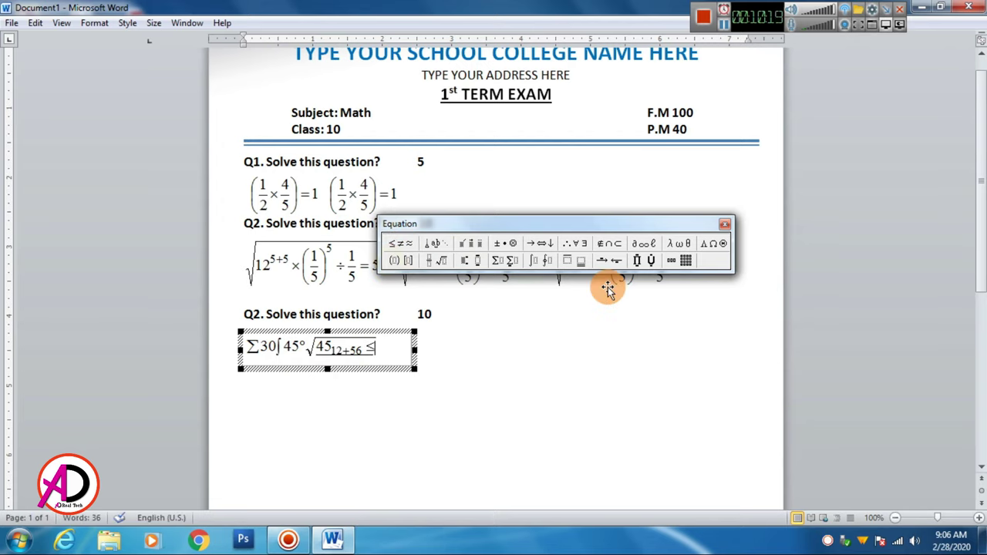
pyautogui.write('45 + 5')
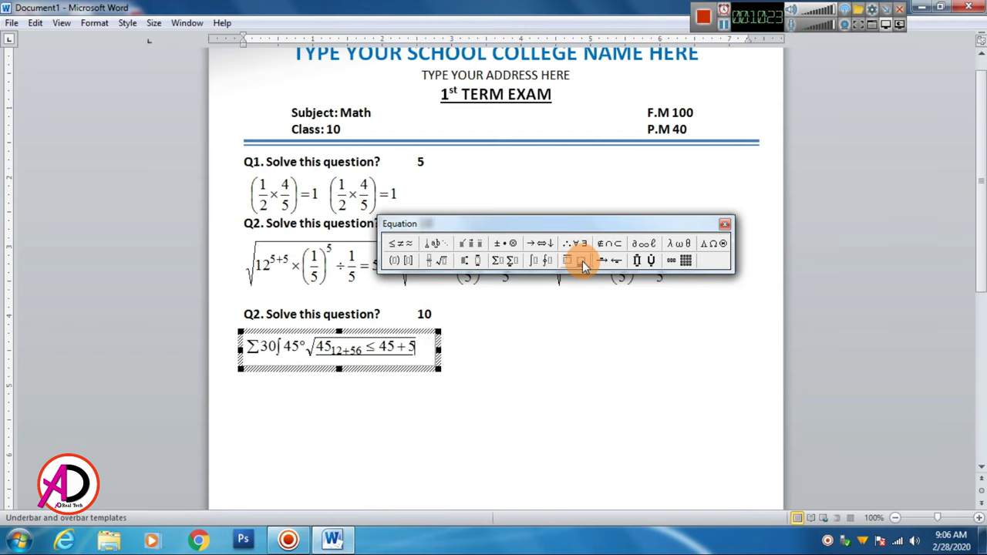
pyautogui.click(584, 265)
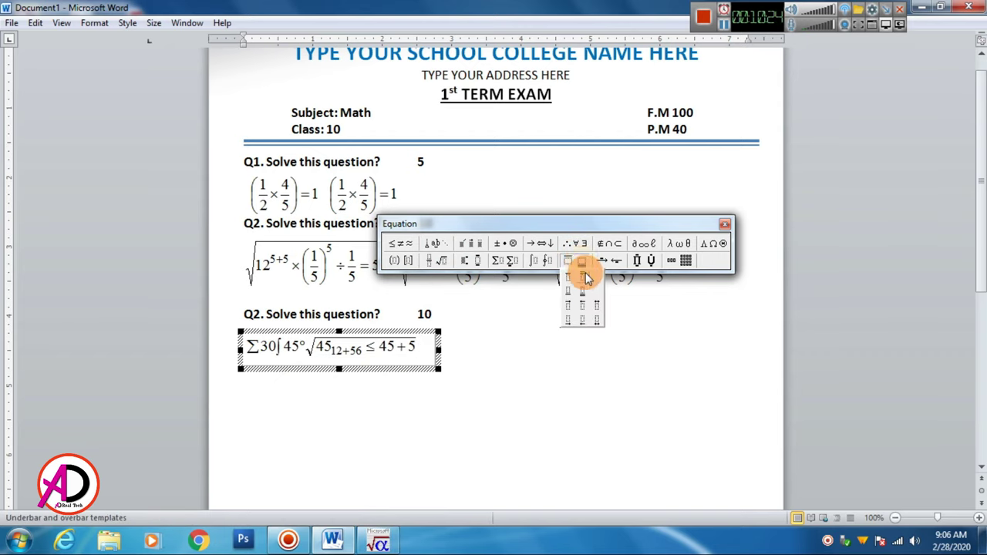
pyautogui.click(557, 365)
pyautogui.scroll(-5, 451, 418)
pyautogui.scroll(5, 343, 409)
pyautogui.scroll(-2, 342, 456)
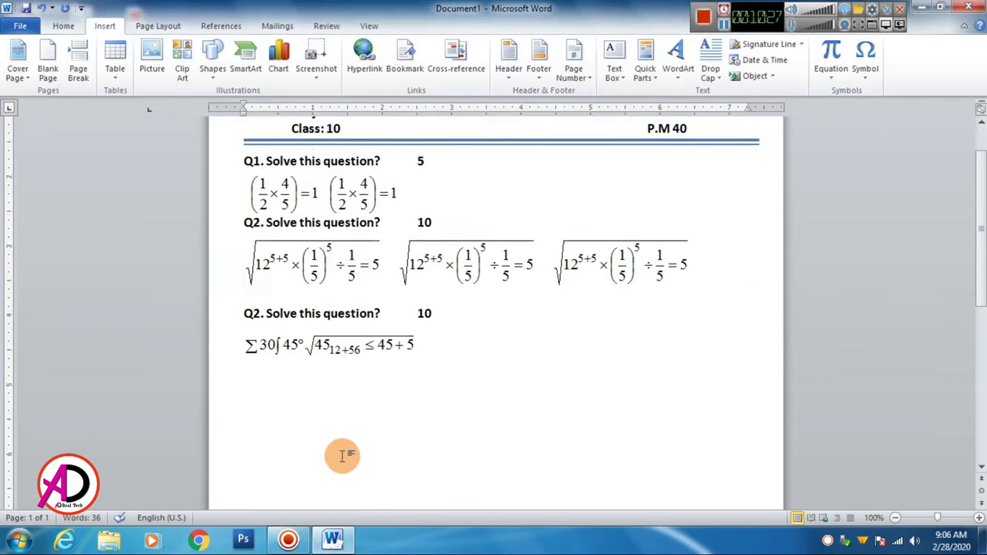
pyautogui.scroll(3, 342, 455)
pyautogui.click(343, 448)
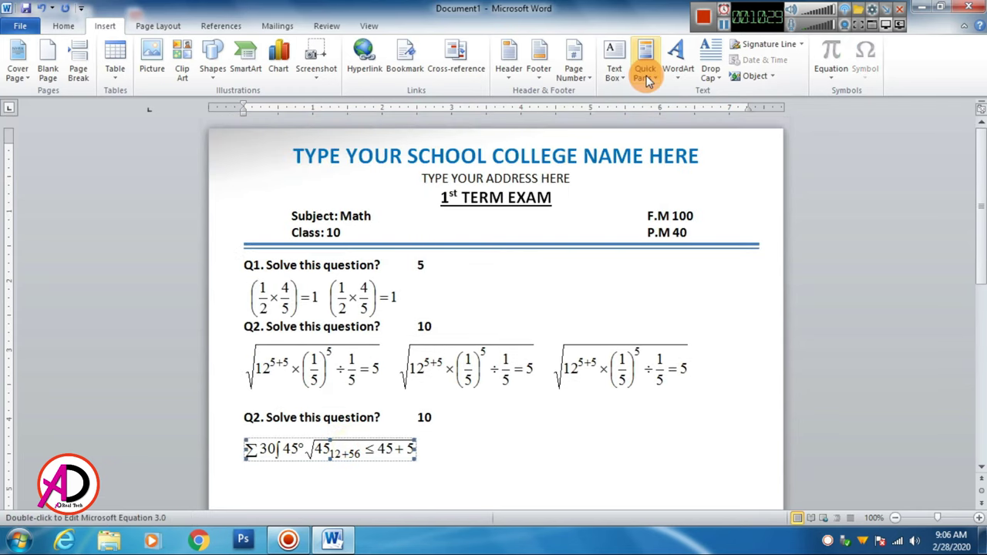
pyautogui.click(158, 25)
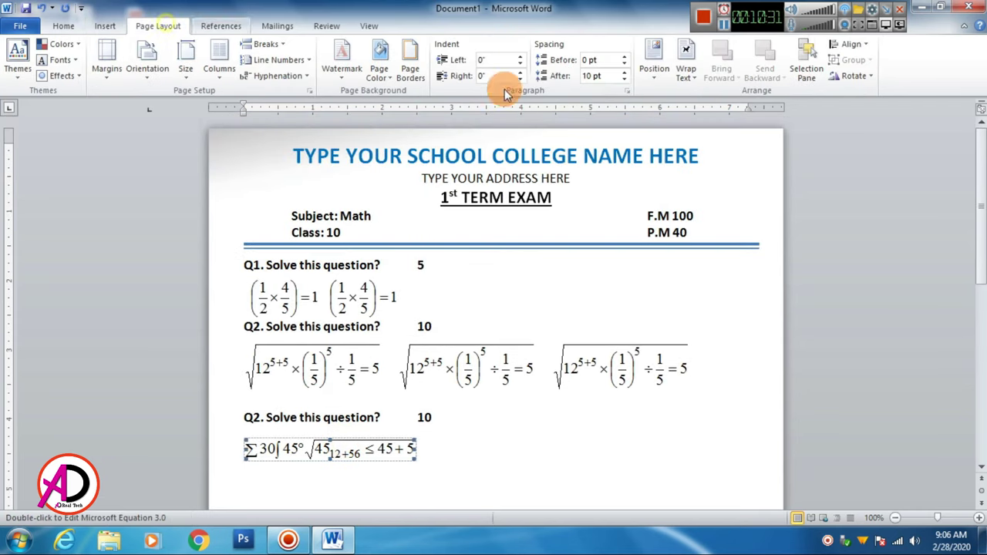
pyautogui.click(686, 68)
pyautogui.click(716, 197)
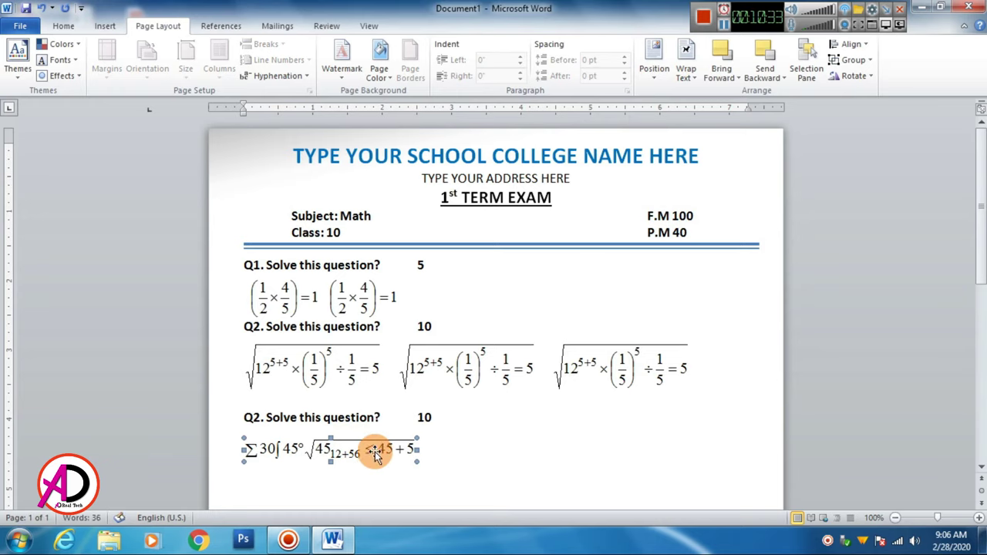
pyautogui.moveTo(374, 455); pyautogui.dragTo(606, 458)
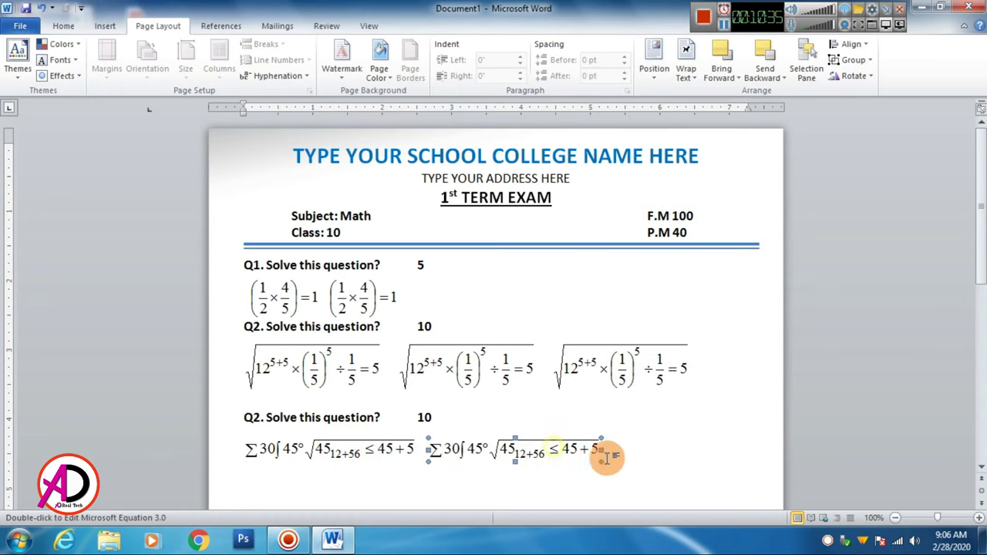
pyautogui.click(623, 484)
pyautogui.scroll(-1, 601, 470)
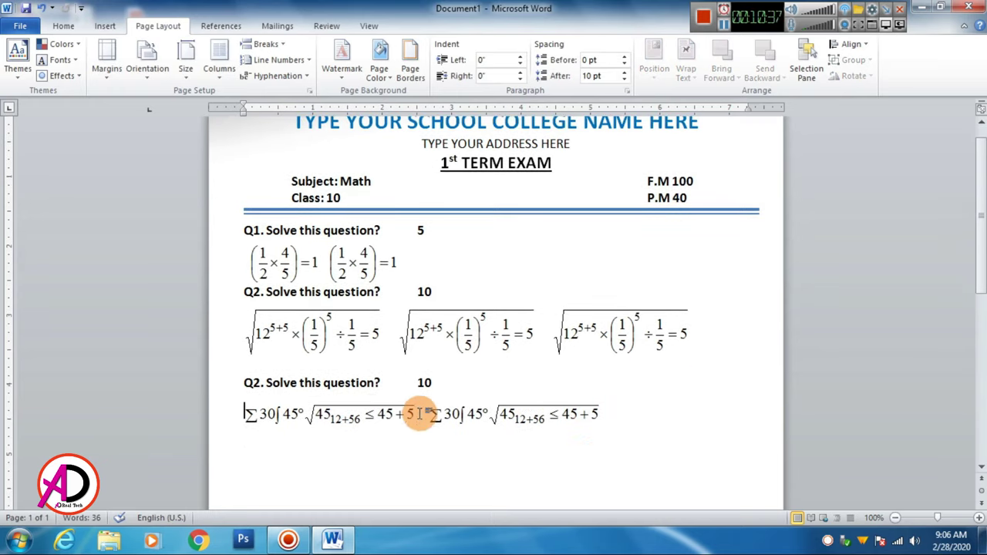
pyautogui.scroll(-3, 382, 414)
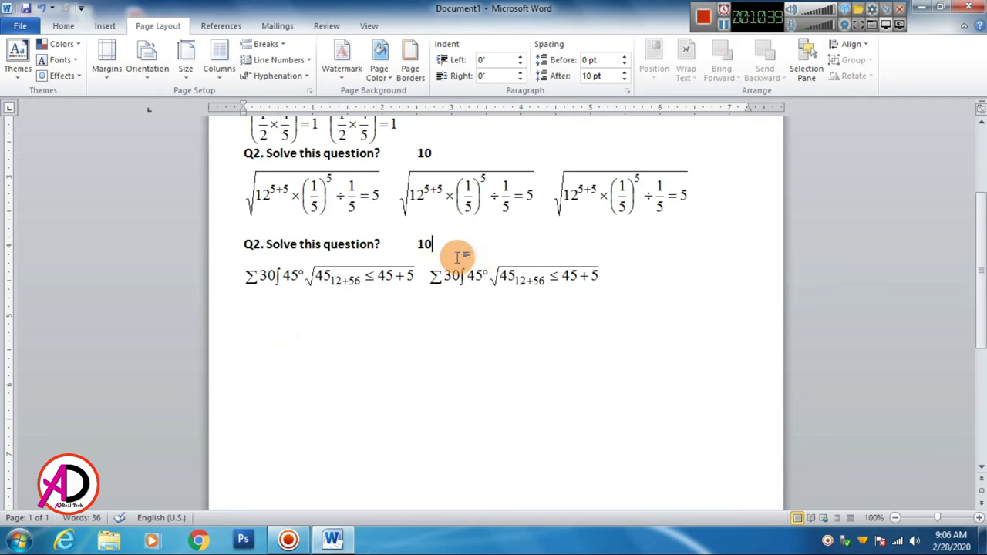
pyautogui.press('Return')
pyautogui.press('BackSpace')
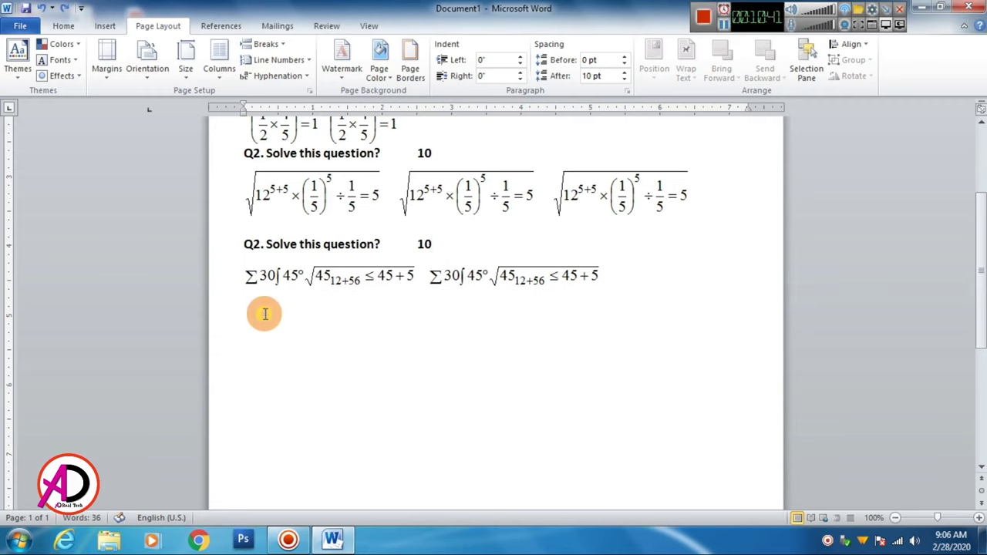
pyautogui.click(264, 313)
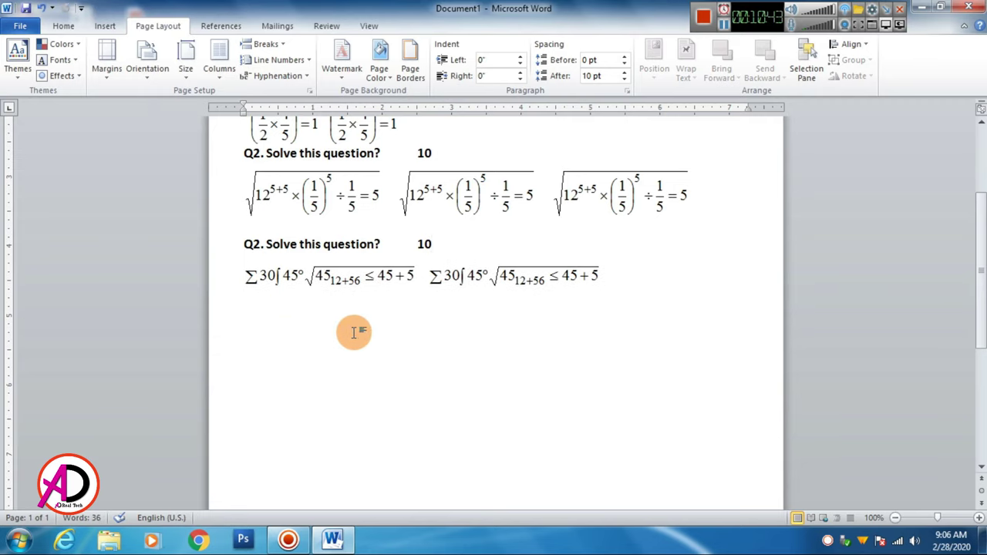
# Paste the heading below the summation equations as Q4 and renumber the middle heading to Q3.
pyautogui.moveTo(434, 244); pyautogui.dragTo(238, 245)
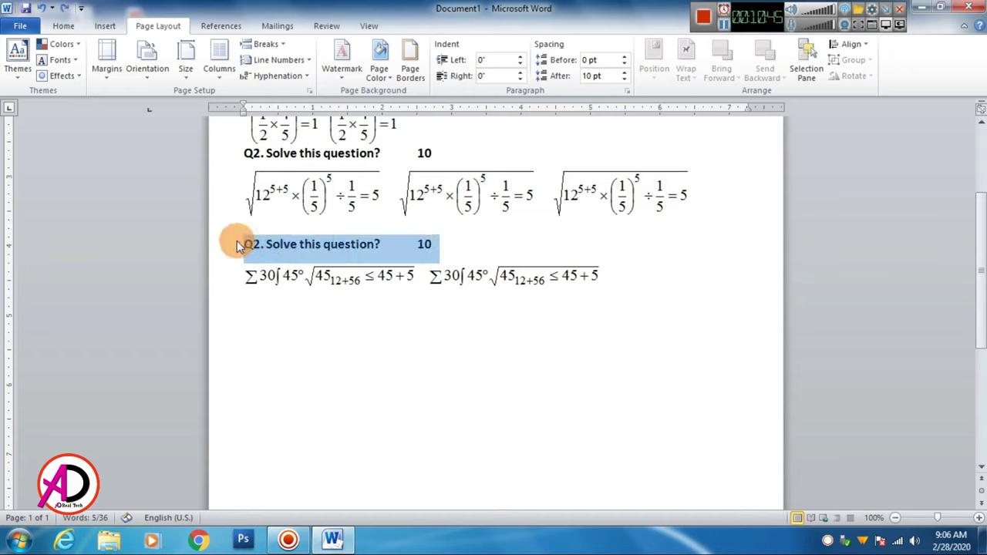
pyautogui.click(249, 311)
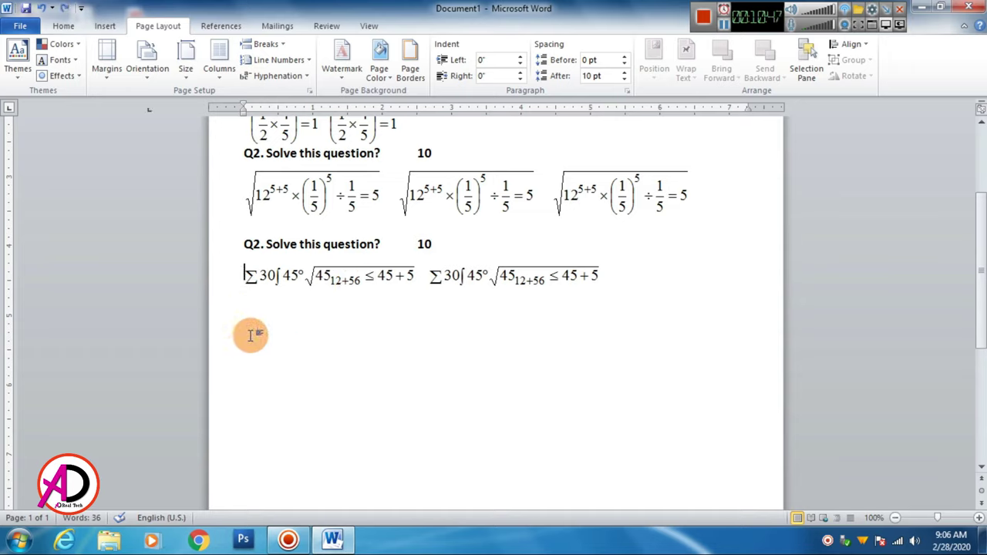
pyautogui.keyDown('shift'); pyautogui.click(262, 312); pyautogui.keyUp('shift')
pyautogui.press('Left')
pyautogui.click(247, 307)
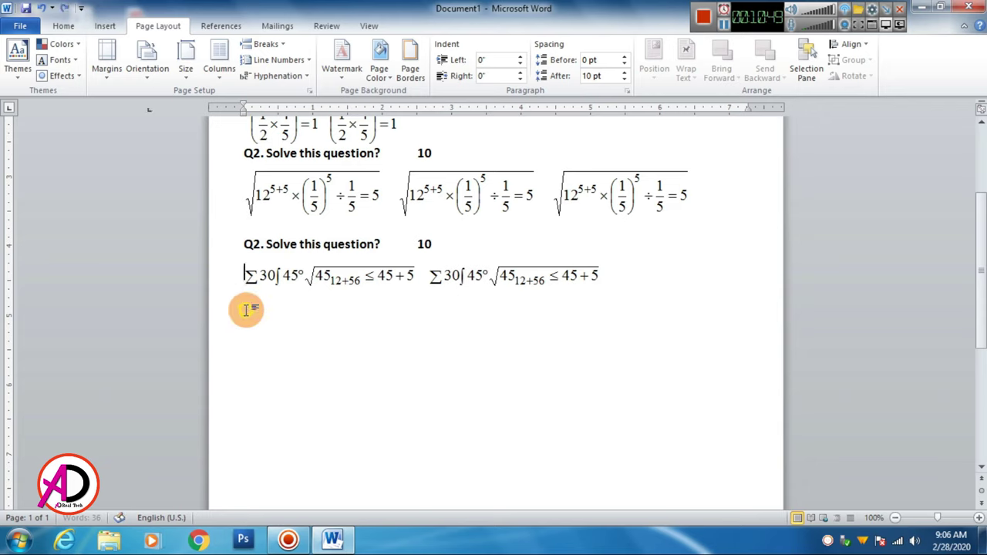
pyautogui.hotkey('ctrl', 'v')
pyautogui.click(259, 239)
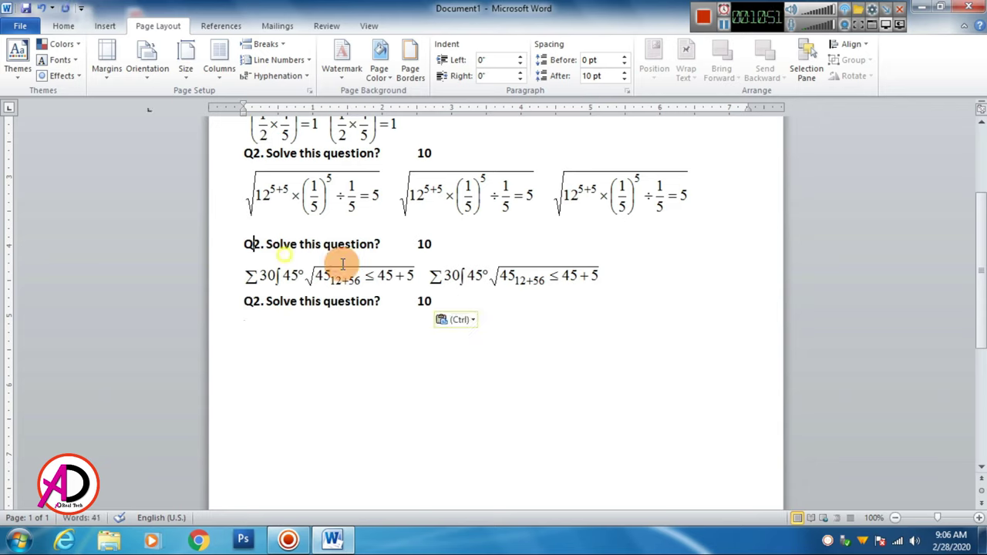
pyautogui.press('BackSpace')
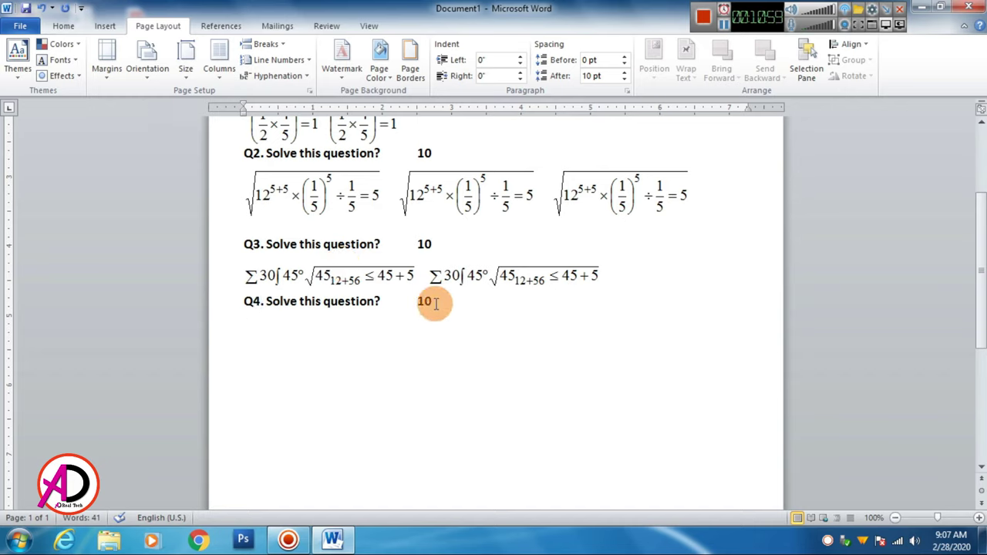
pyautogui.press('Return')
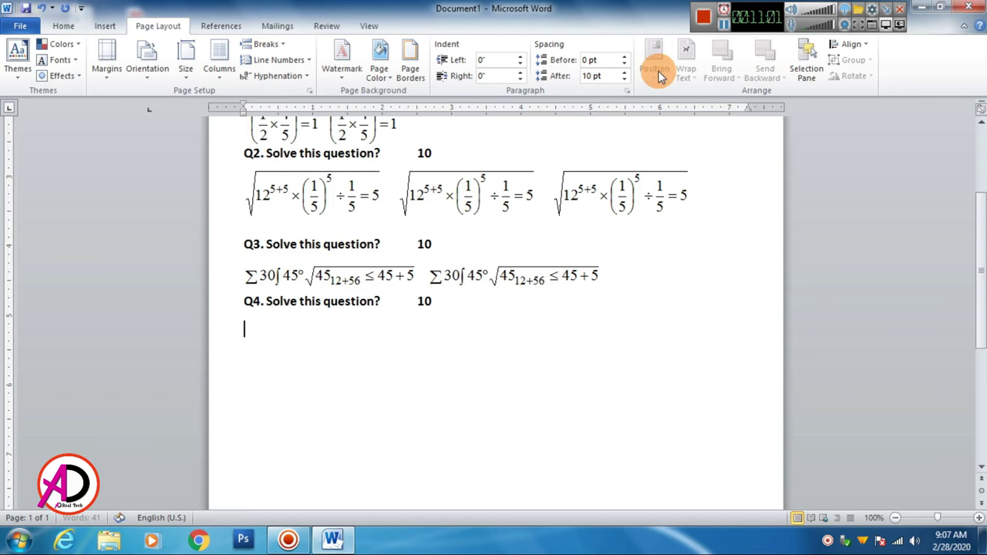
# Insert a new Equation 3.0 object under Q4 starting with a pair of parentheses.
pyautogui.click(104, 26)
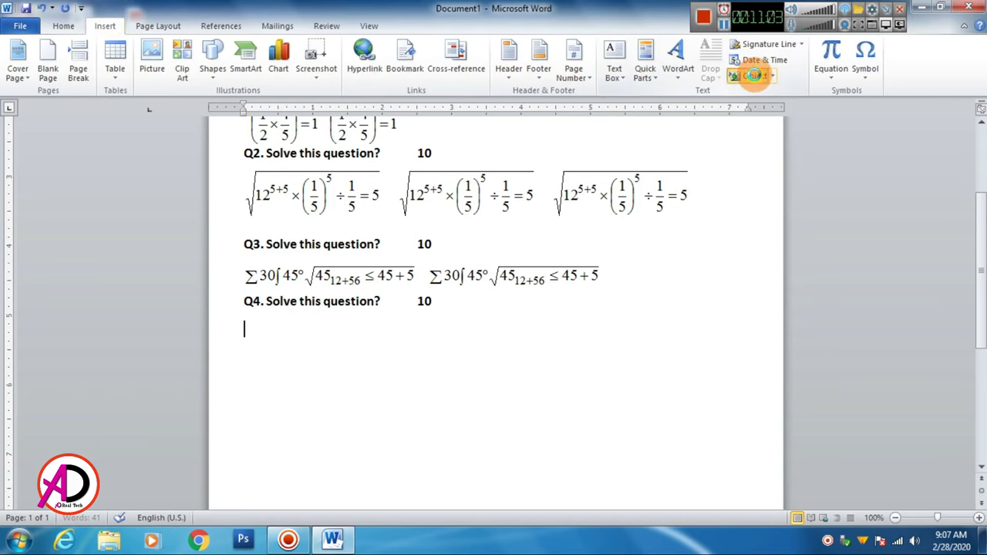
pyautogui.click(754, 74)
pyautogui.scroll(-2, 475, 219)
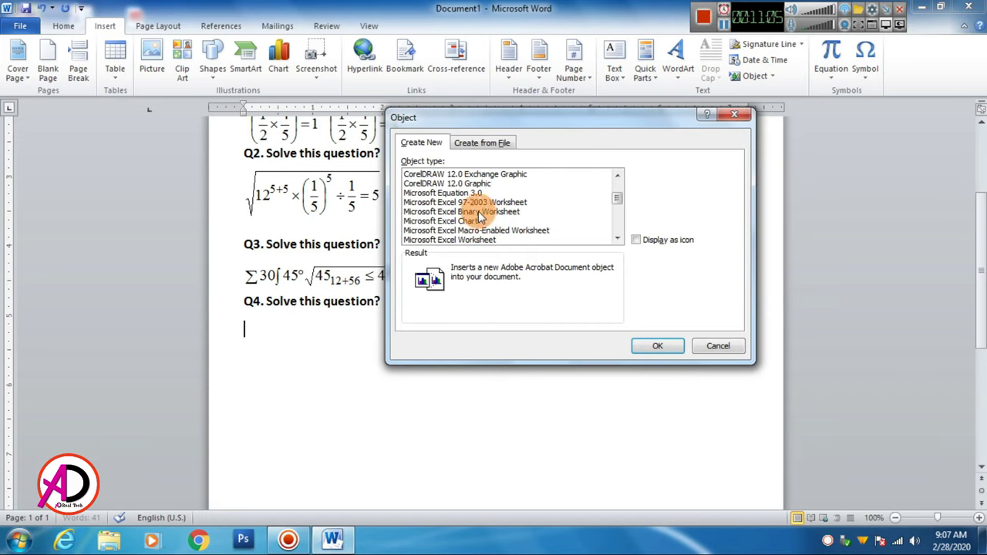
pyautogui.click(451, 192)
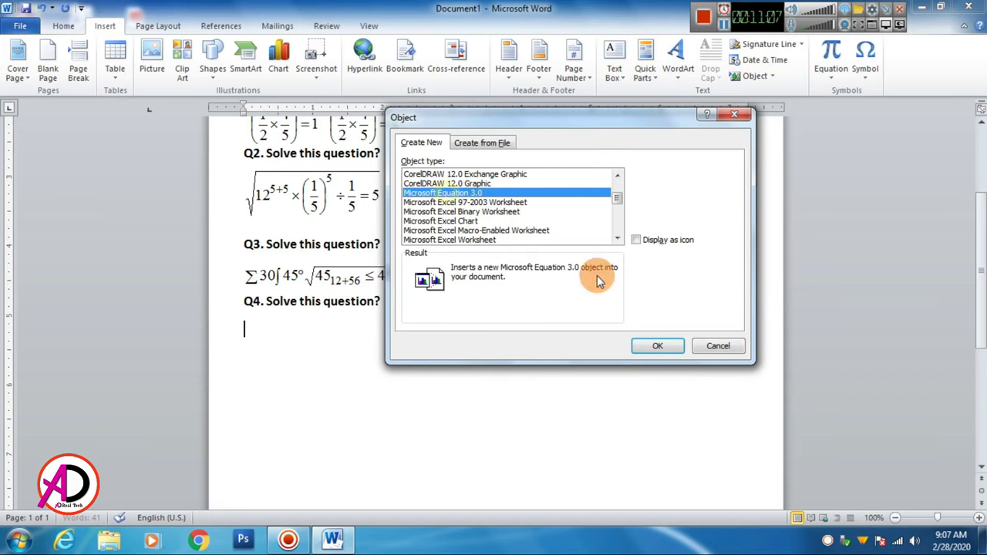
pyautogui.click(649, 345)
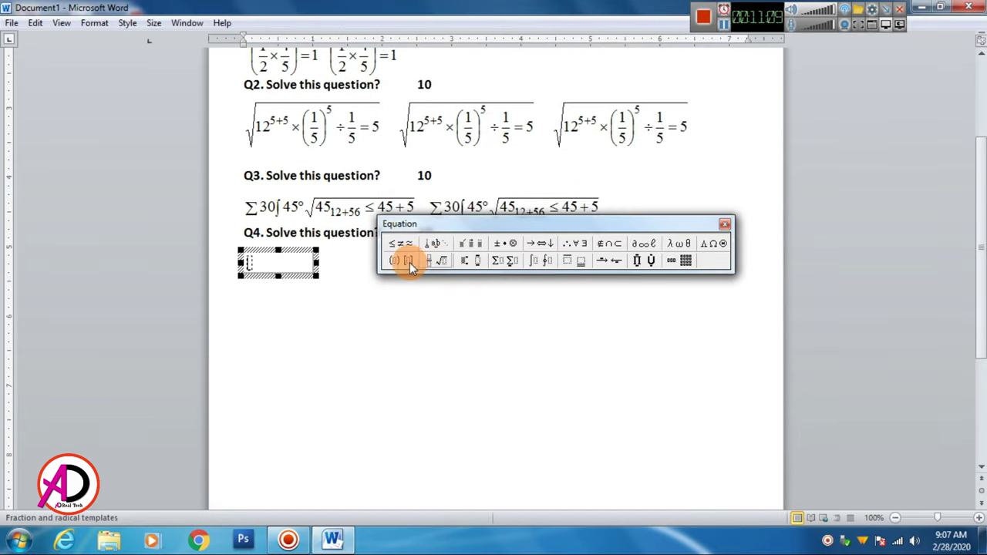
pyautogui.click(411, 266)
pyautogui.click(396, 267)
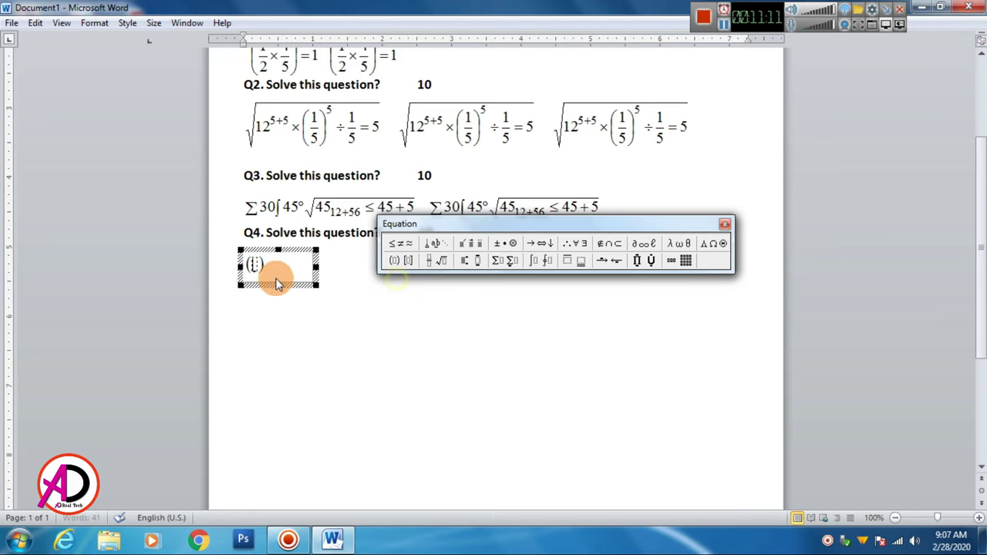
# Inside the parentheses, add the fraction √52 over 45 followed by an intersection sign ∩.
pyautogui.click(424, 265)
pyautogui.click(429, 280)
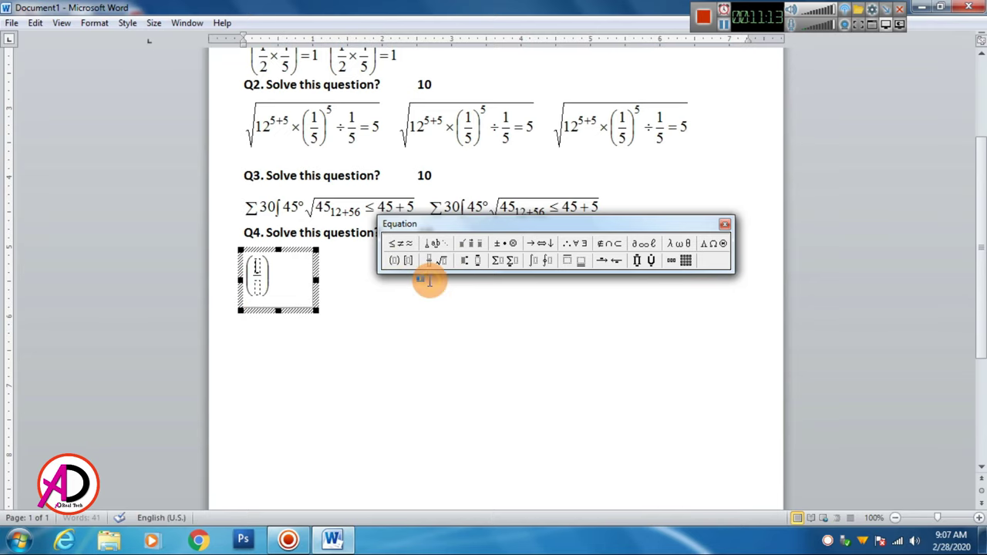
pyautogui.moveTo(439, 264); pyautogui.dragTo(432, 328)
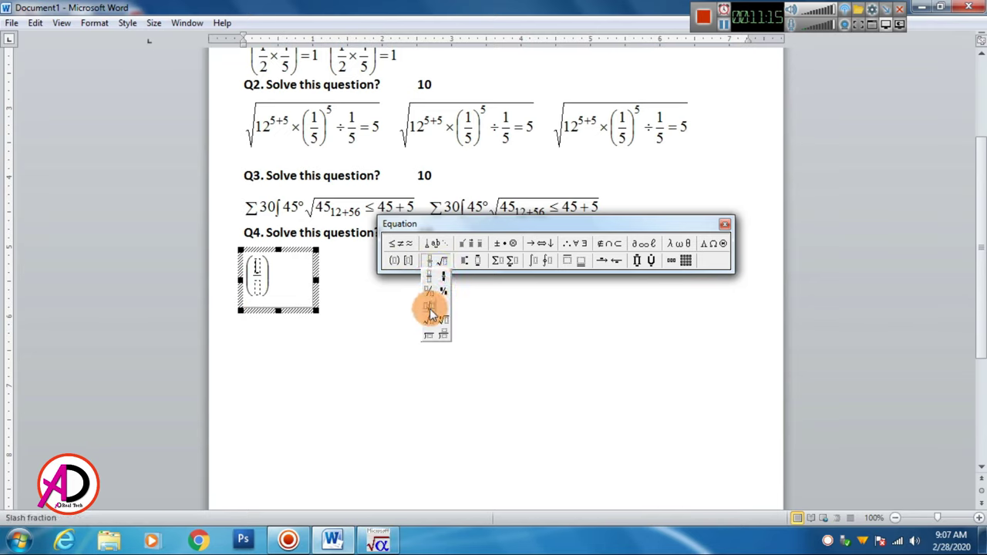
pyautogui.click(432, 328)
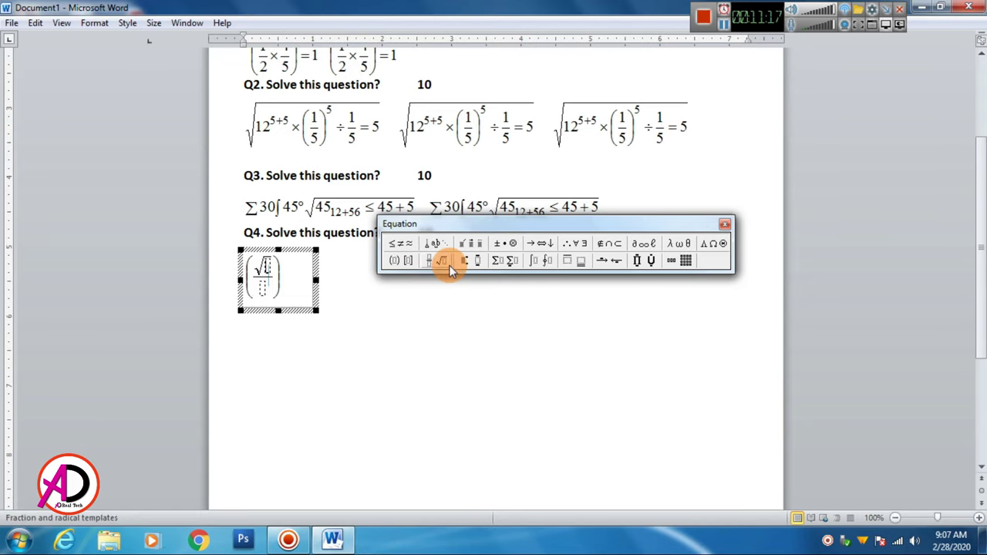
pyautogui.write('52')
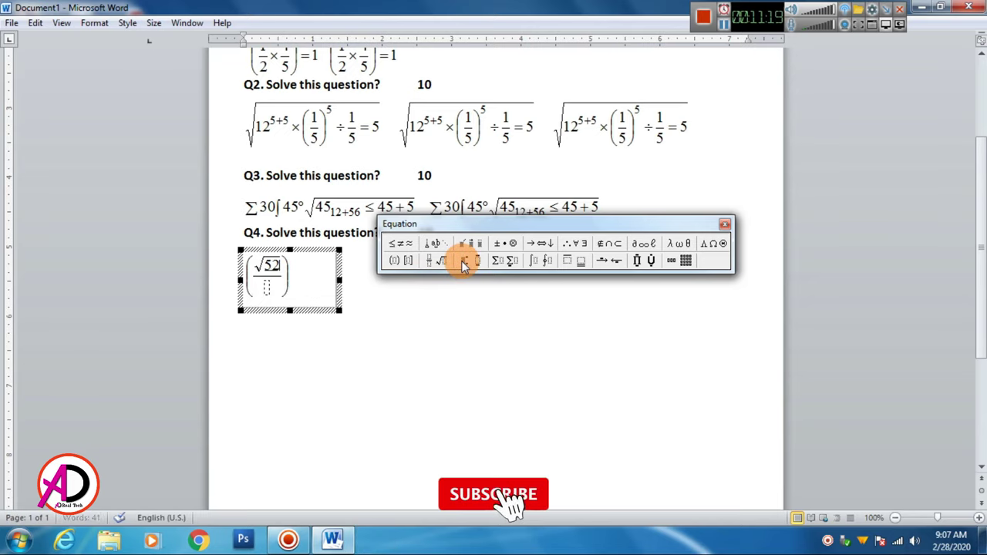
pyautogui.write('/45')
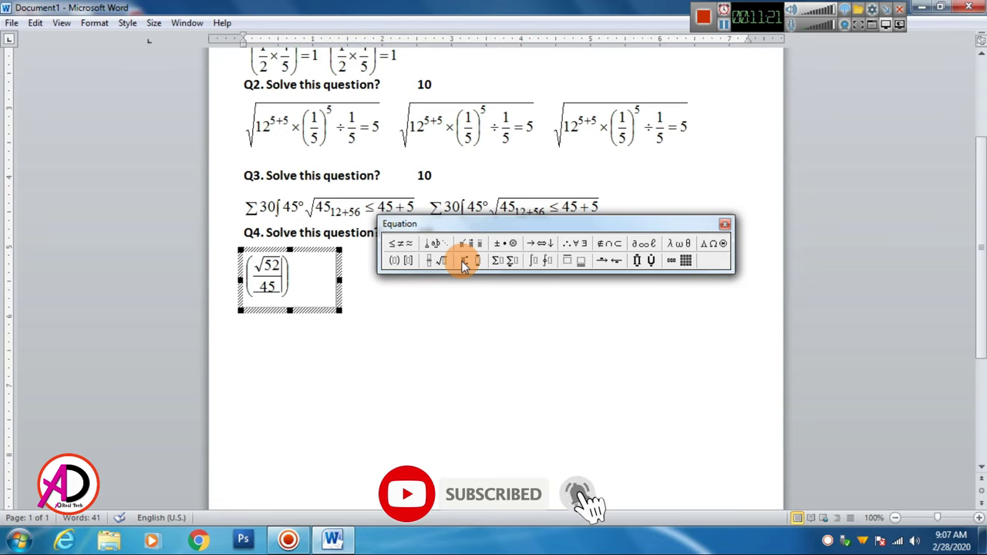
pyautogui.click(540, 243)
pyautogui.click(606, 244)
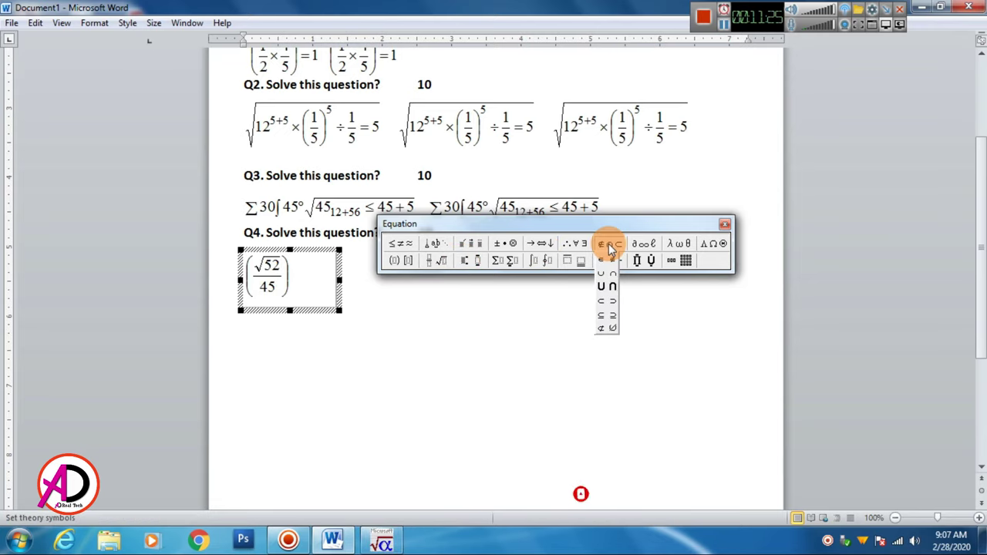
pyautogui.click(606, 284)
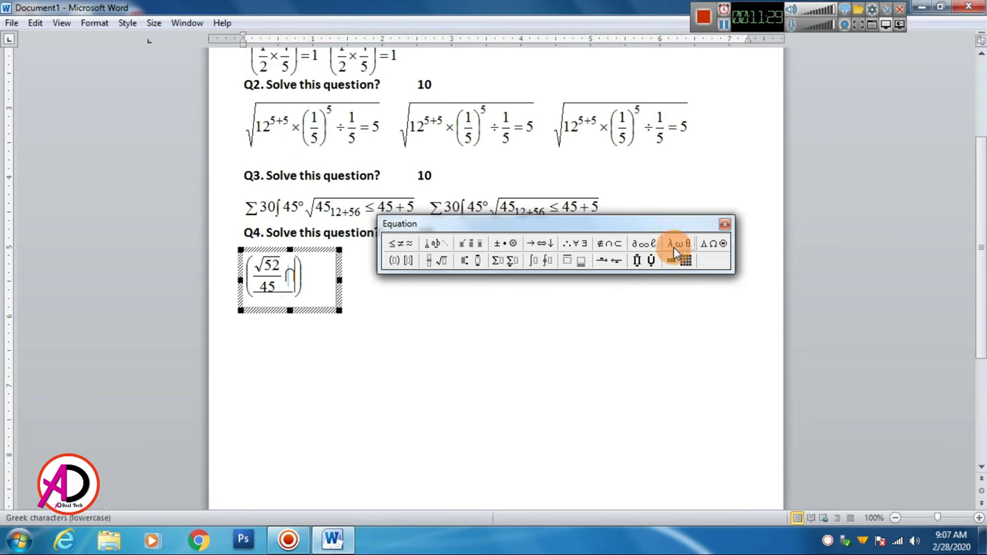
# Add a small fraction ½, then the symbols ∇, ∠ and a degree sign.
pyautogui.click(434, 260)
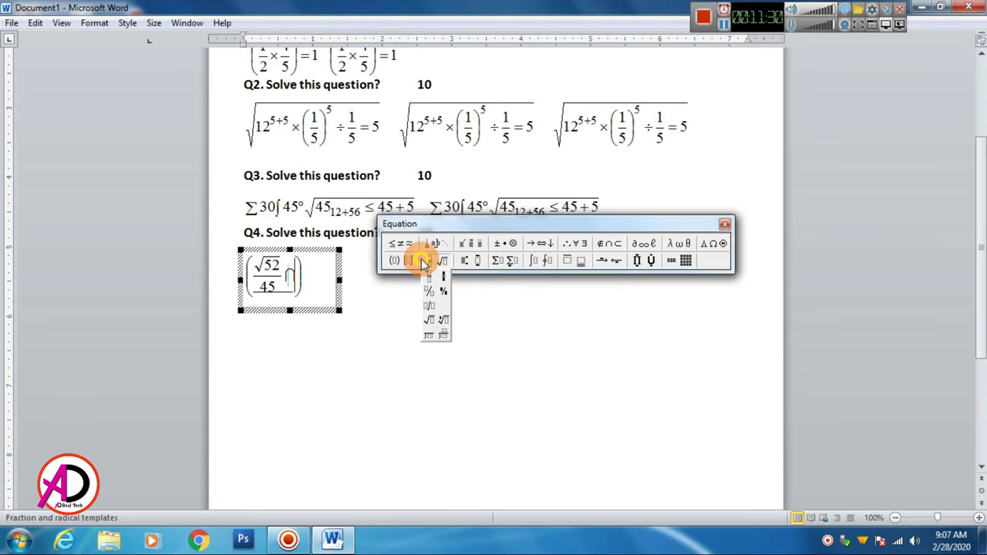
pyautogui.click(437, 305)
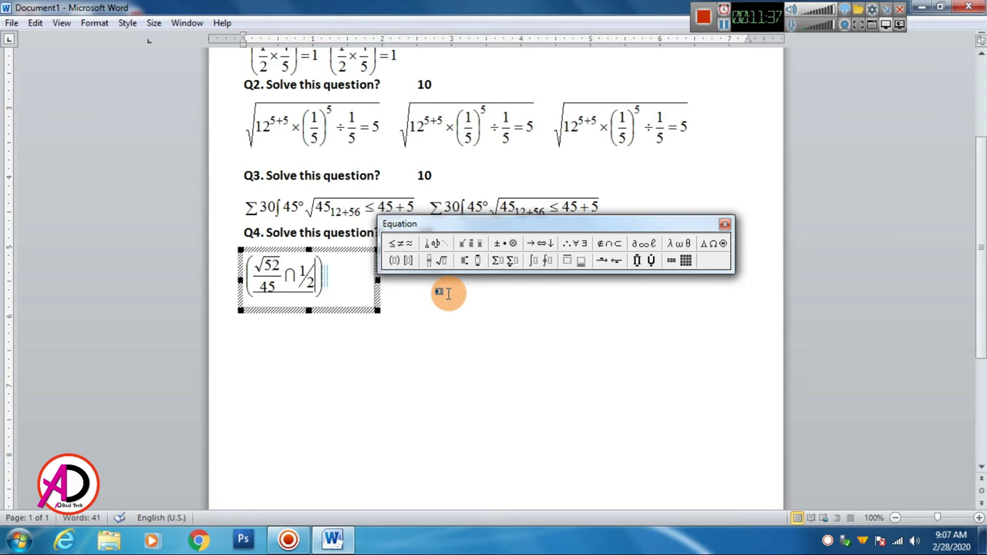
pyautogui.click(405, 262)
pyautogui.click(644, 245)
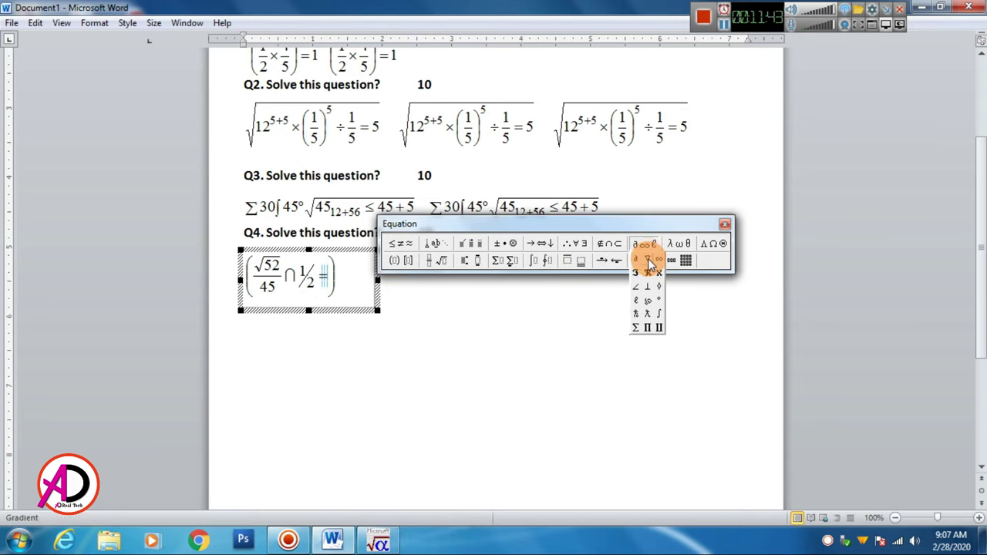
pyautogui.click(649, 260)
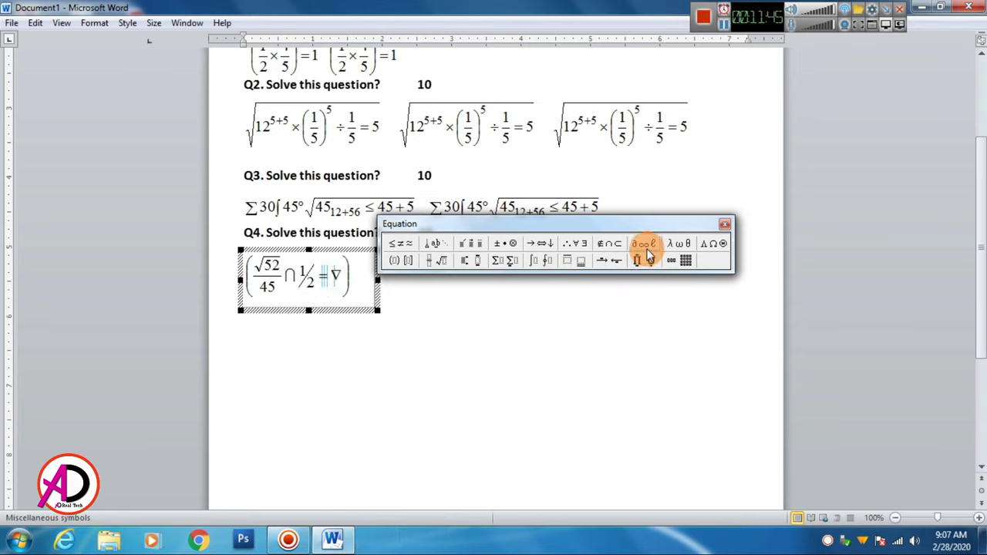
pyautogui.moveTo(647, 249); pyautogui.dragTo(633, 287)
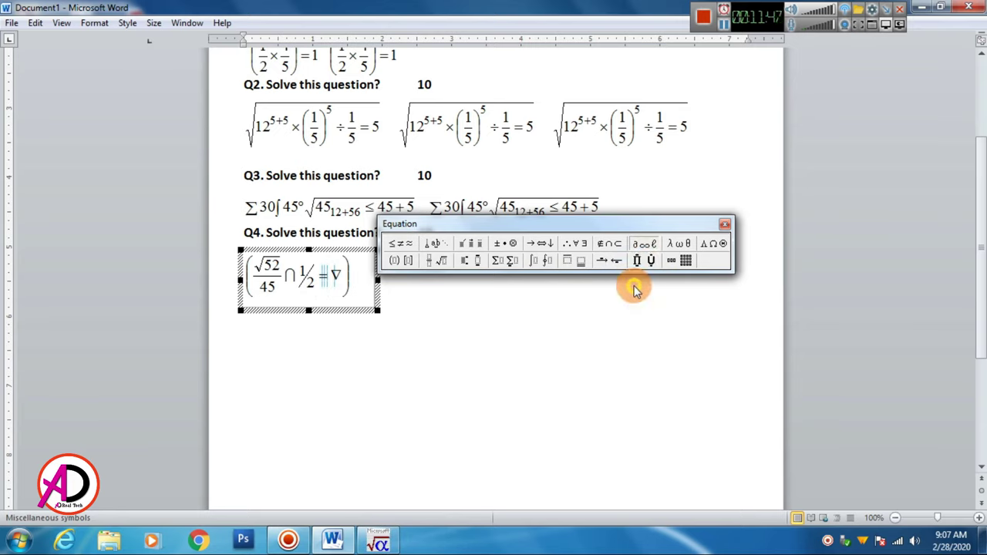
pyautogui.click(640, 249)
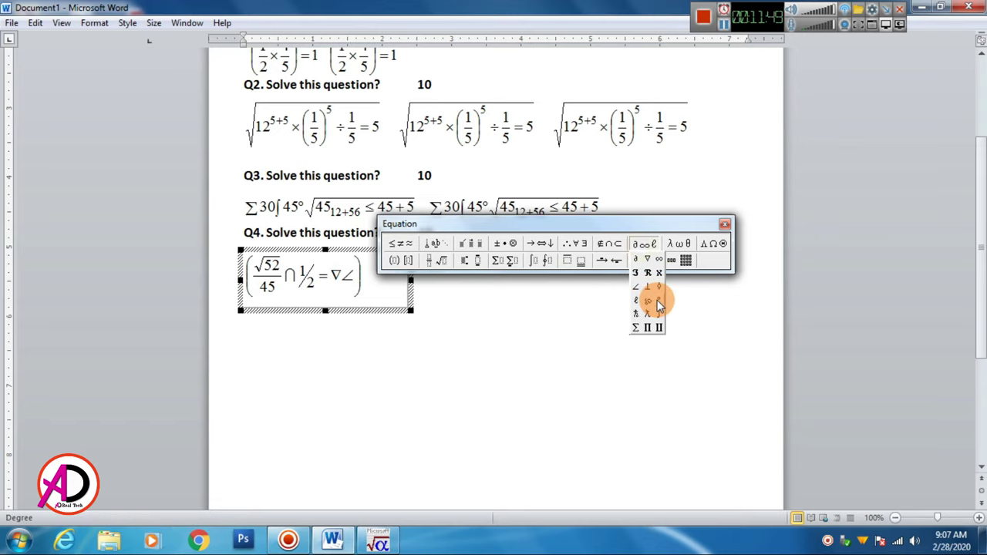
pyautogui.click(659, 304)
# Add a coproduct with limits, entering 5 and Δ in its lower limit.
pyautogui.click(637, 260)
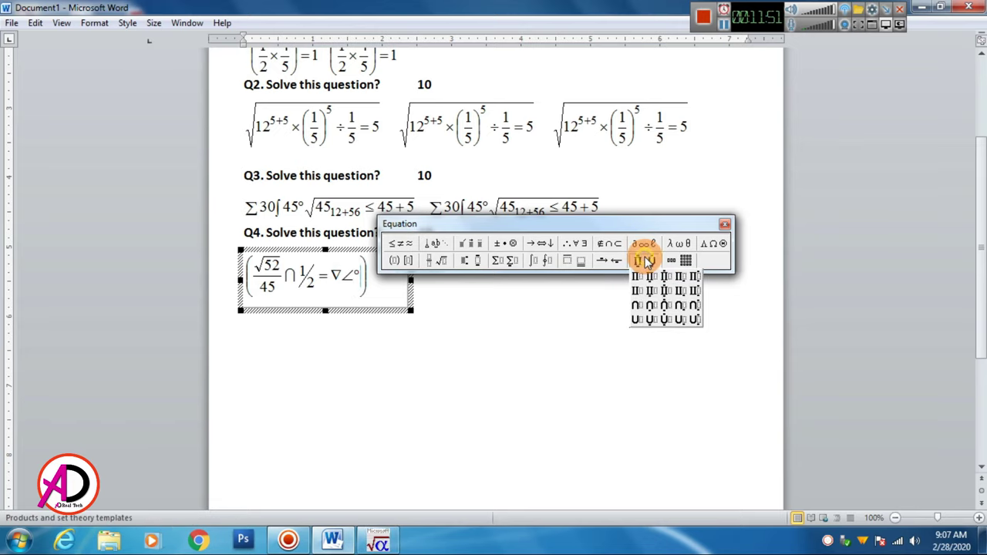
pyautogui.click(643, 287)
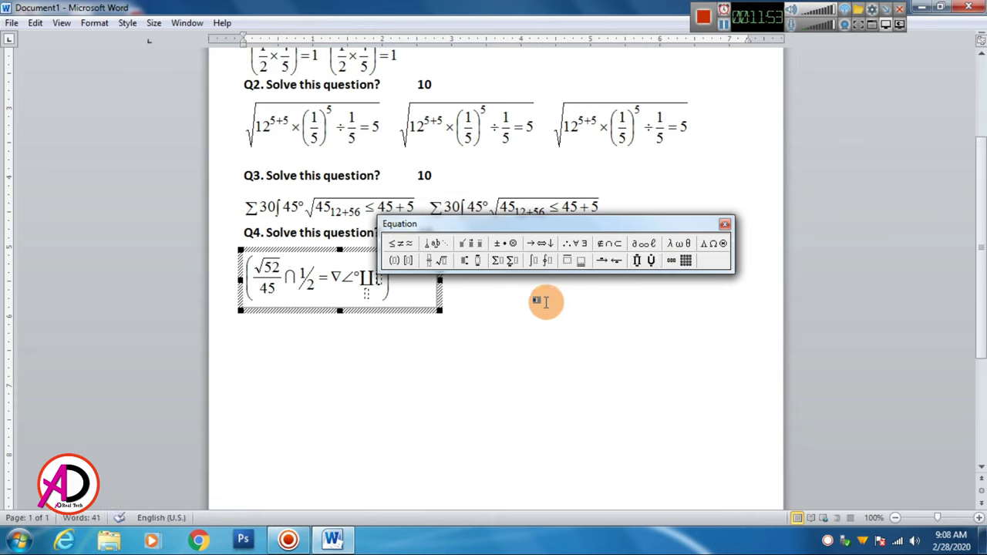
pyautogui.write('5')
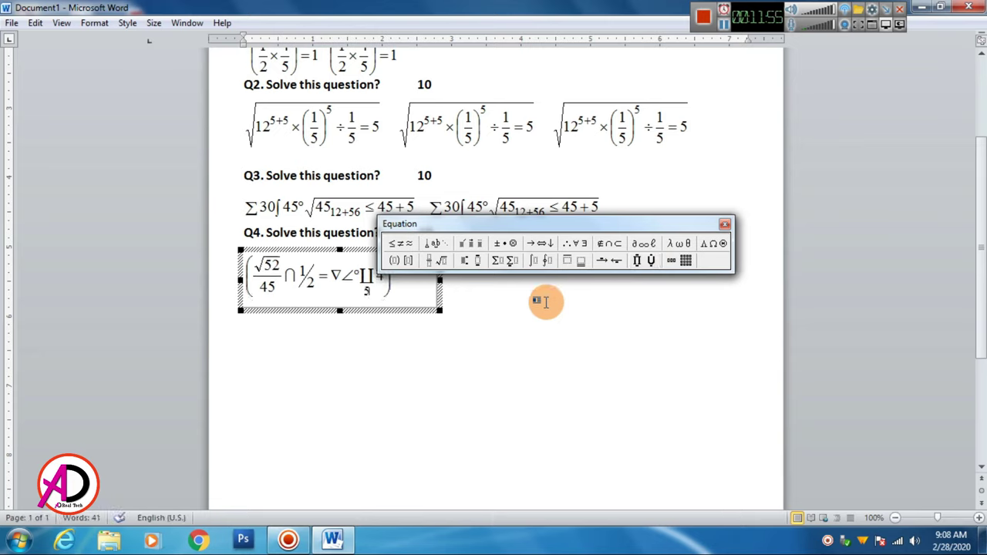
pyautogui.click(713, 242)
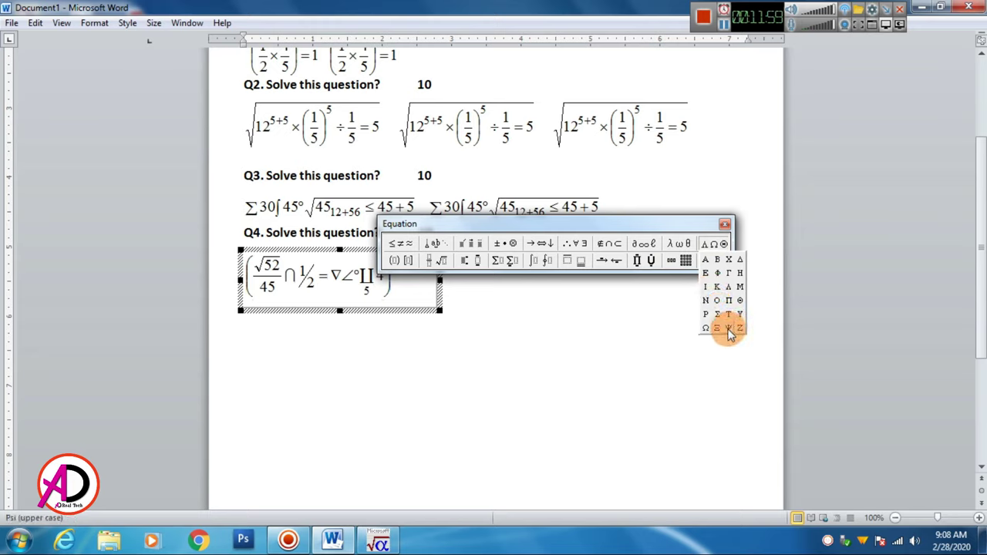
pyautogui.click(738, 259)
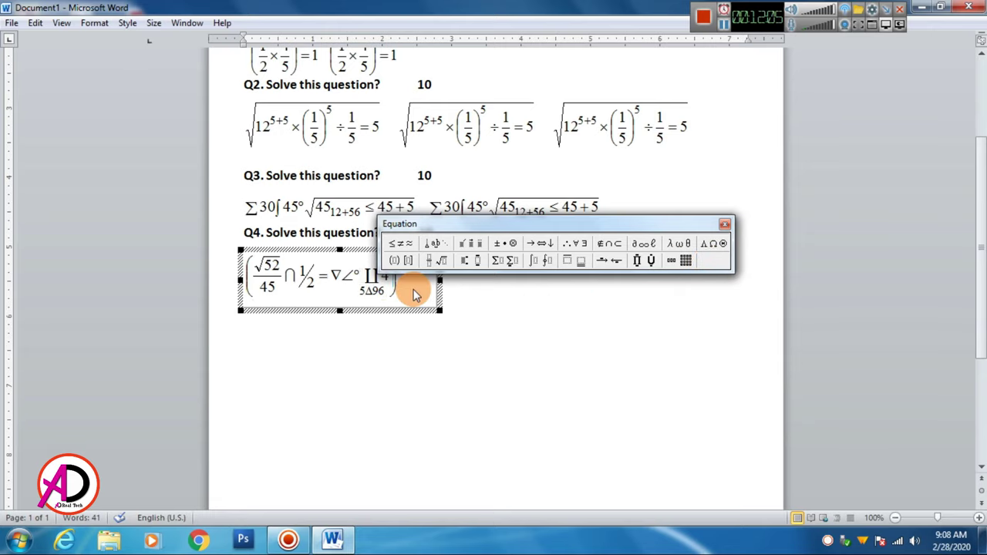
# Move the palette aside and insert a summation template after the coproduct in the Q4 equation.
pyautogui.moveTo(497, 225); pyautogui.dragTo(502, 93)
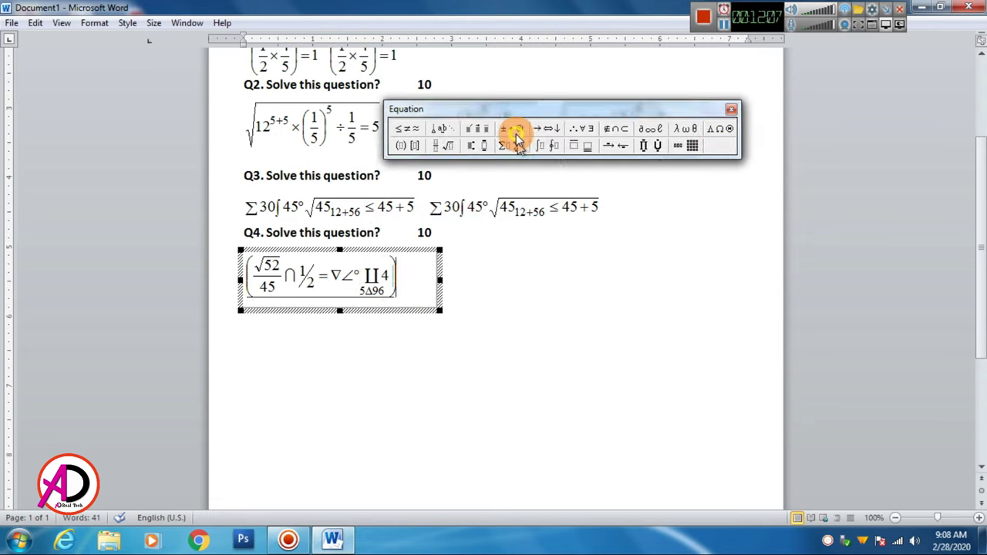
pyautogui.click(503, 128)
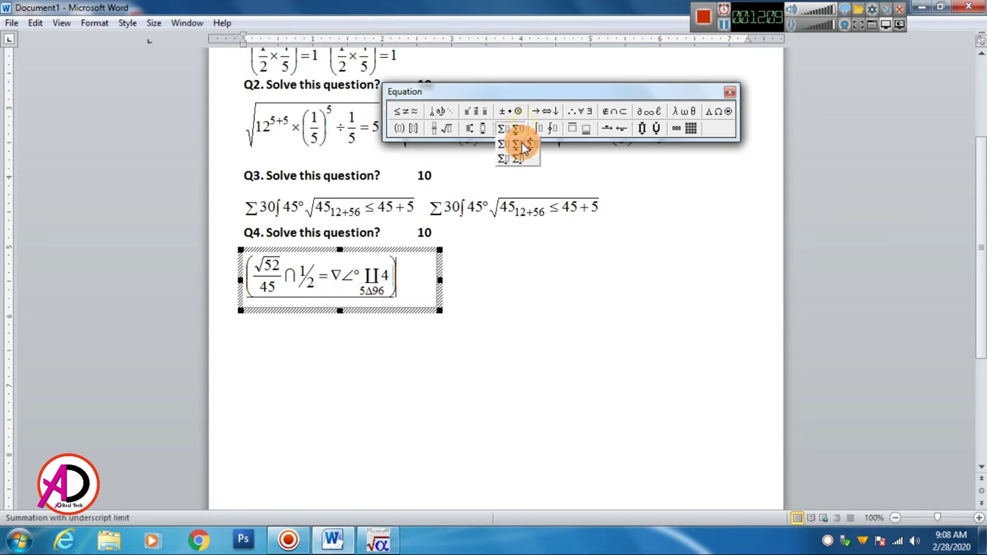
pyautogui.click(503, 146)
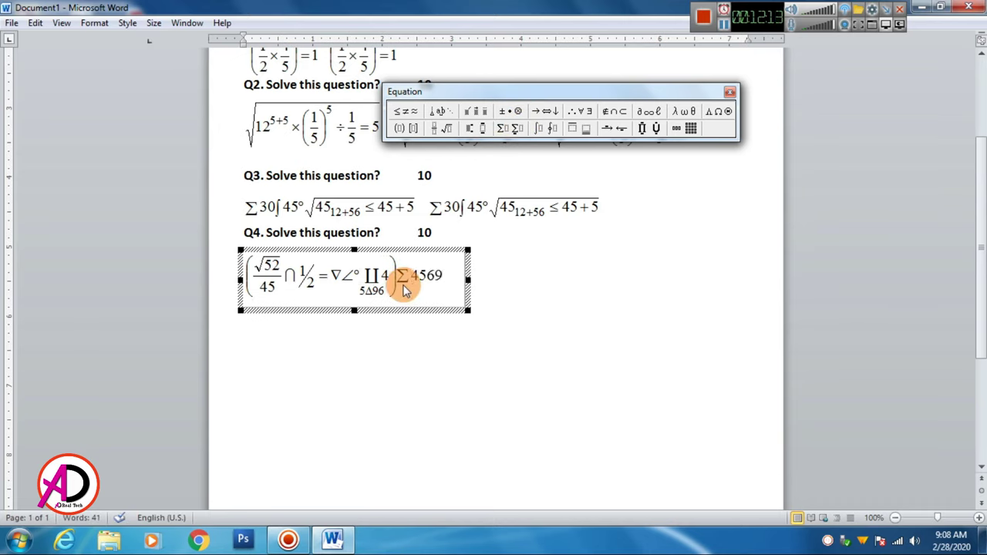
pyautogui.click(544, 128)
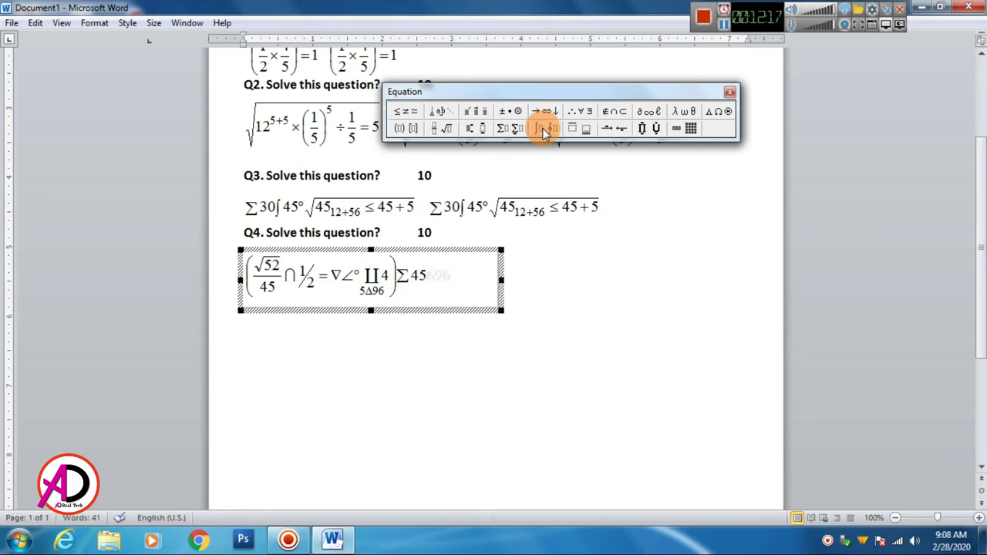
# Add the degree sign, intersection ∩ and 45 to end with Σ45°∩45, then exit the editor.
pyautogui.click(648, 112)
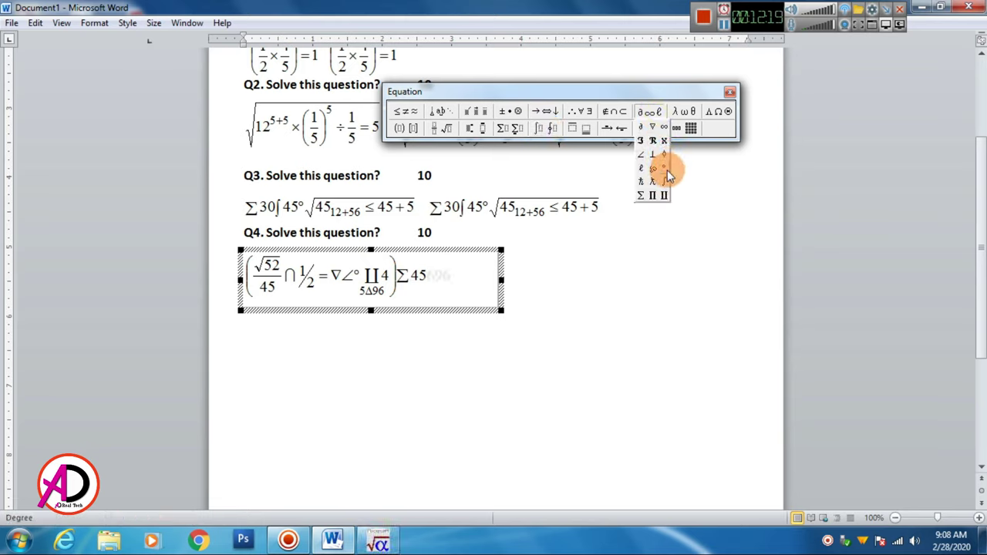
pyautogui.click(667, 170)
pyautogui.click(622, 116)
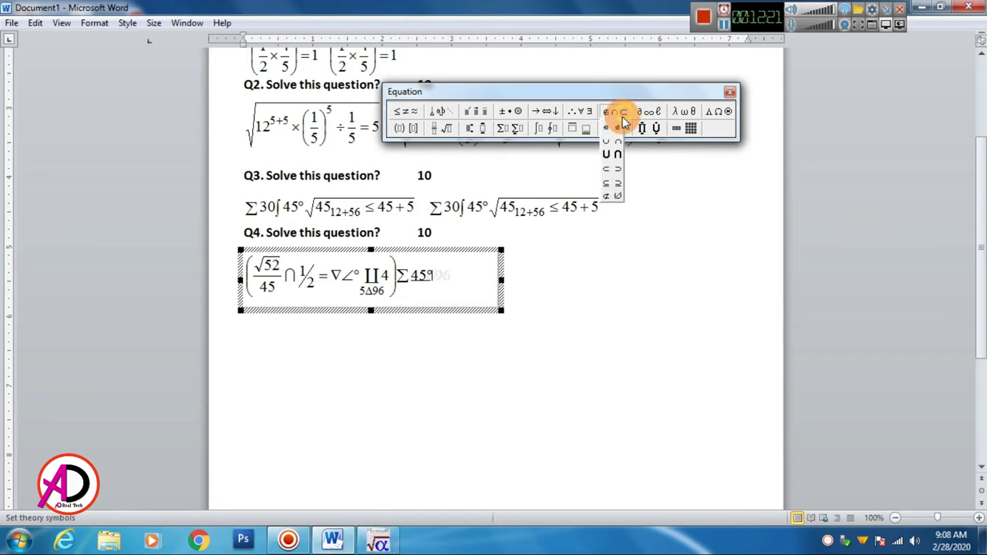
pyautogui.click(621, 154)
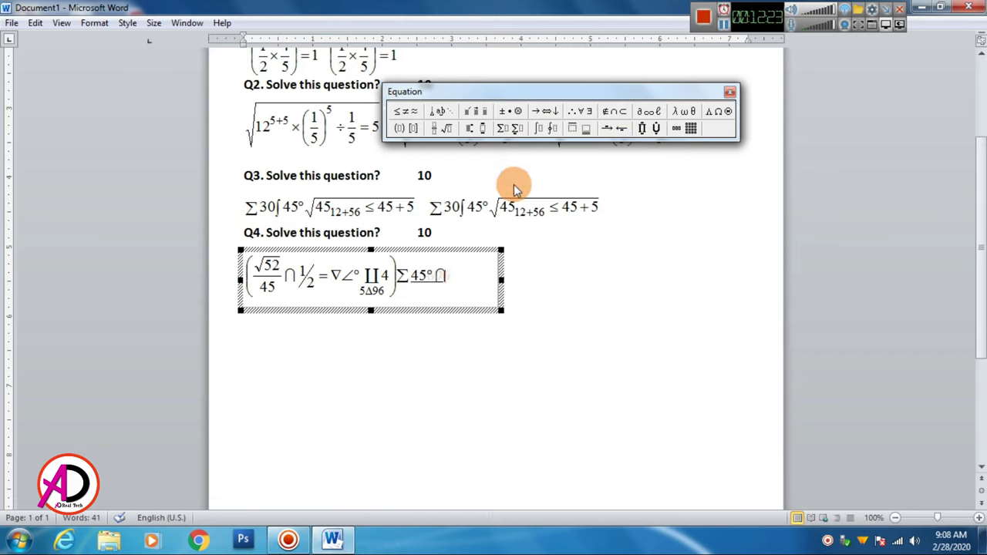
pyautogui.write('45')
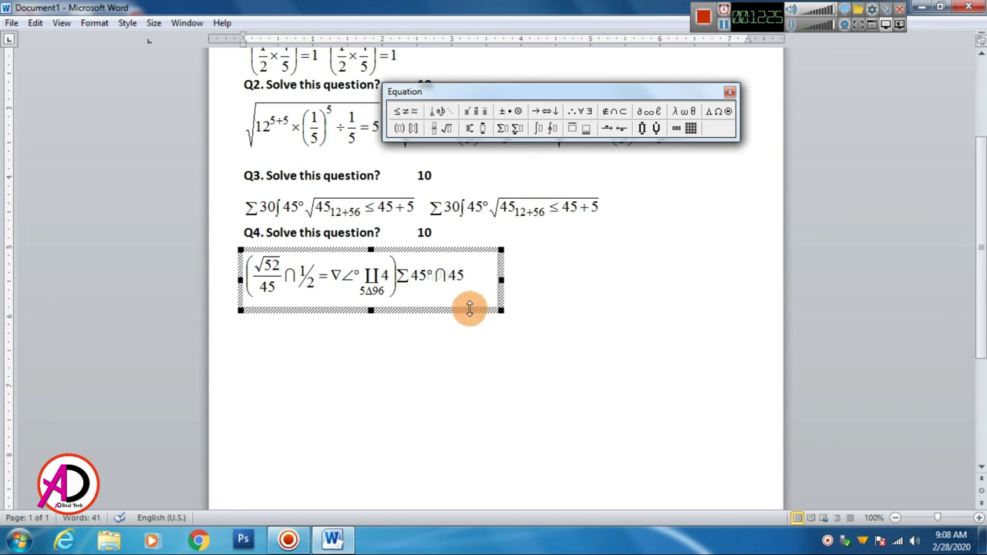
pyautogui.click(478, 318)
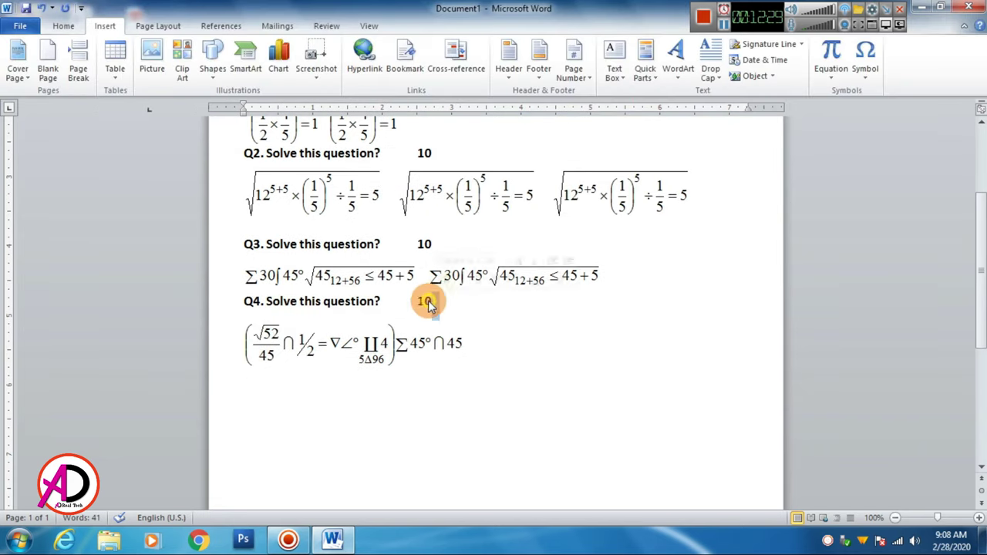
# Duplicate the Q4 heading below its equation as 'Q5. Solve this question? 10' with an empty line beneath.
pyautogui.scroll(1, 434, 409)
pyautogui.scroll(2, 434, 408)
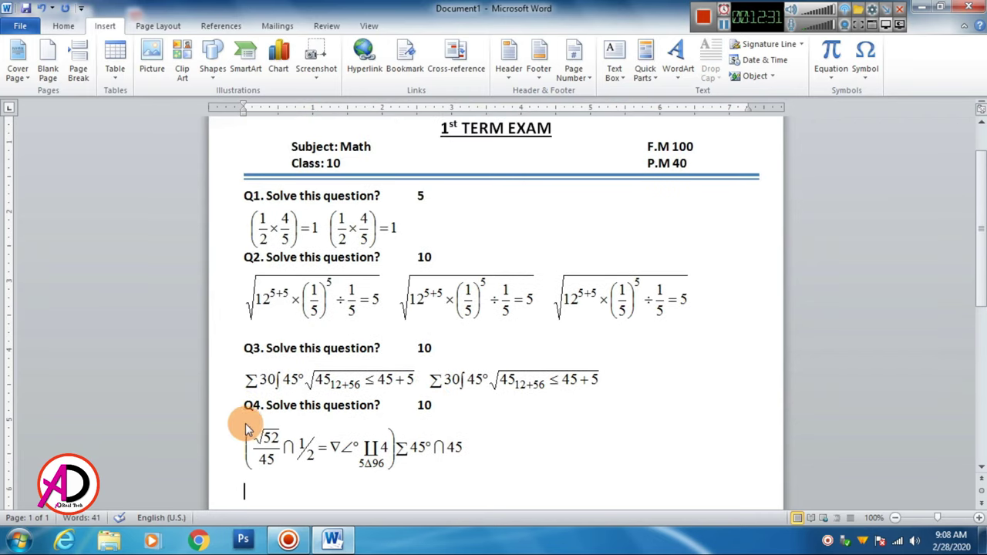
pyautogui.click(251, 405)
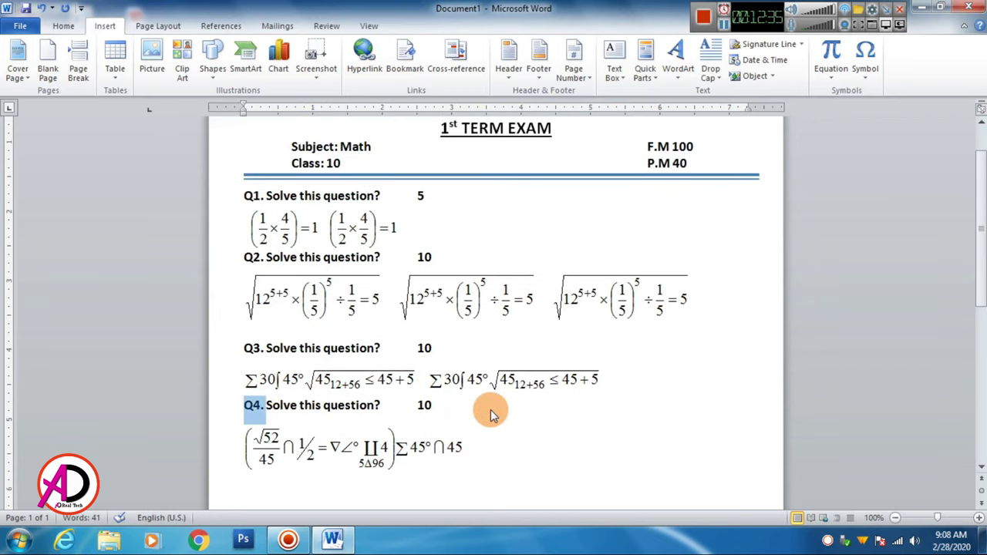
pyautogui.hotkey('shift', 'Right')
pyautogui.hotkey('shift', 'Right')
pyautogui.hotkey('shift', 'Right')
pyautogui.hotkey('shift', 'Right')
pyautogui.hotkey('shift', 'Right')
pyautogui.hotkey('shift', 'Right')
pyautogui.hotkey('shift', 'Right')
pyautogui.hotkey('shift', 'Right')
pyautogui.hotkey('ctrl', 'c')
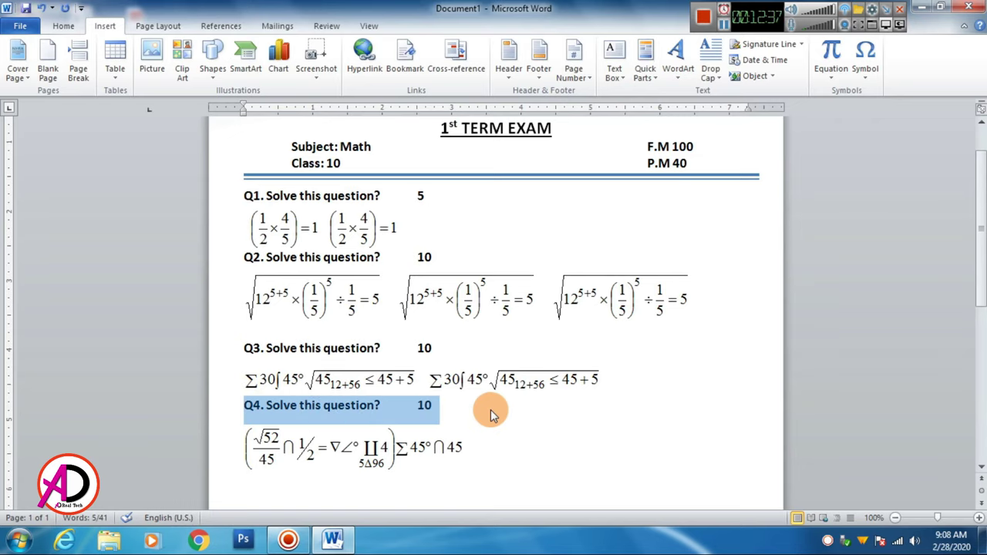
pyautogui.click(490, 409)
pyautogui.press('Return')
pyautogui.hotkey('ctrl', 'v')
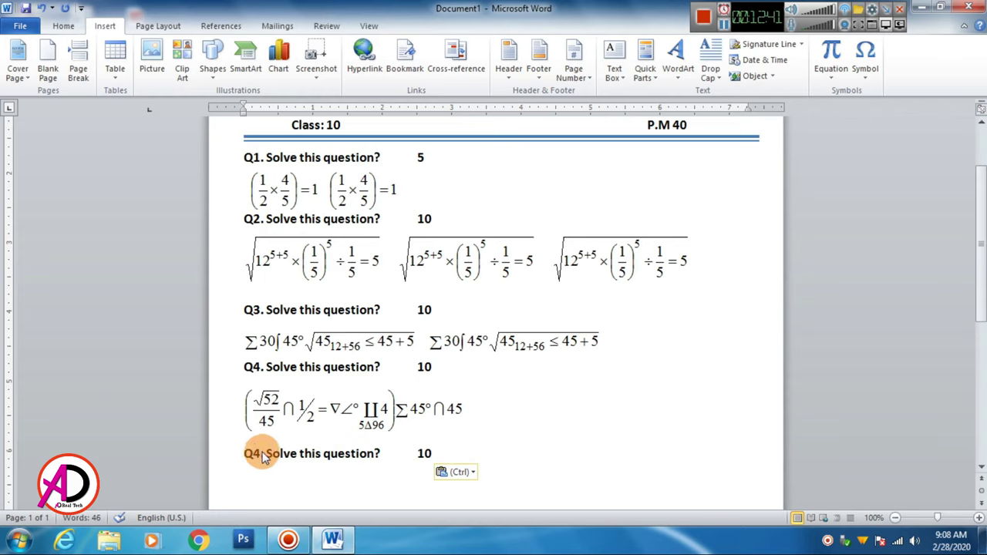
pyautogui.press('BackSpace')
pyautogui.write('5')
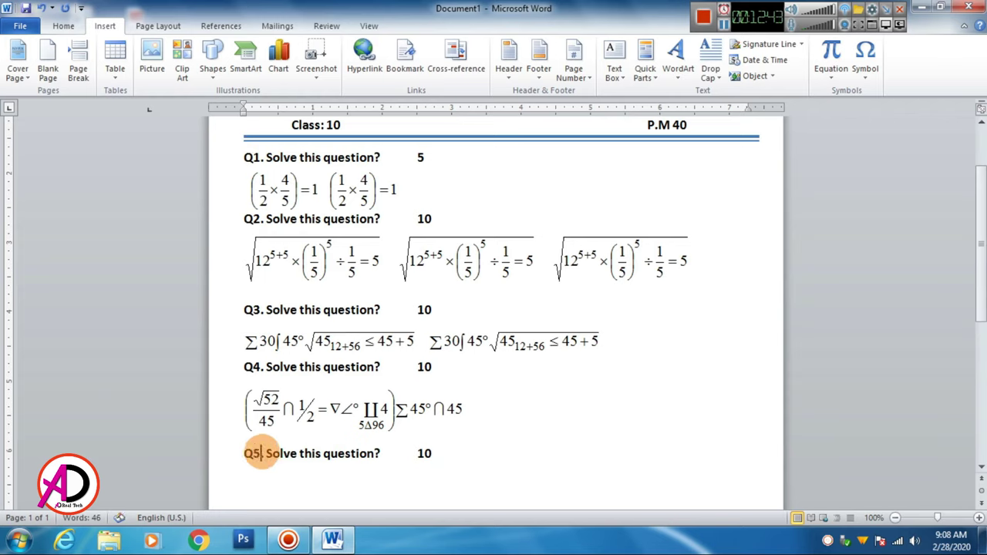
pyautogui.click(434, 455)
pyautogui.press('Return')
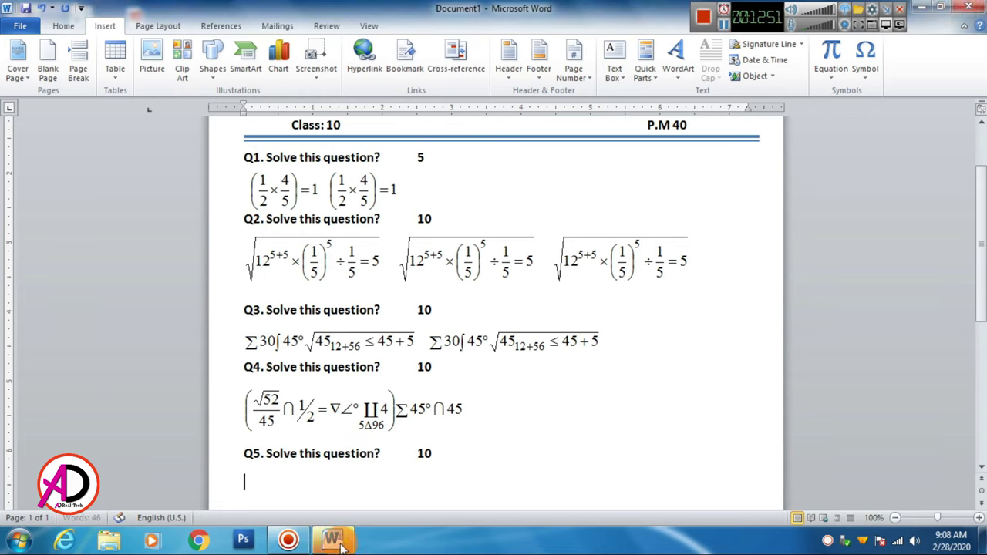
# Insert a new Microsoft Equation 3.0 object below the Q5 heading.
pyautogui.click(749, 75)
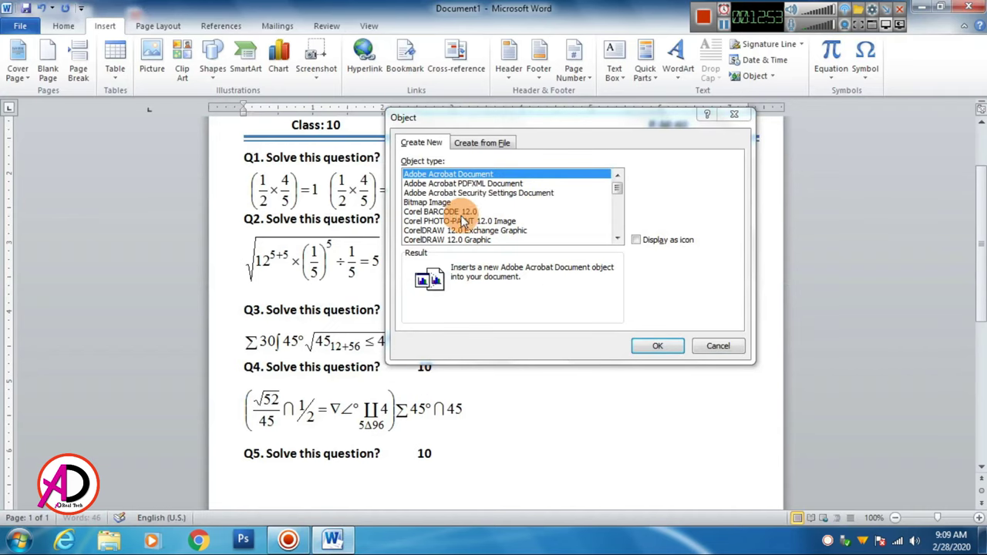
pyautogui.click(458, 213)
pyautogui.scroll(-2, 457, 218)
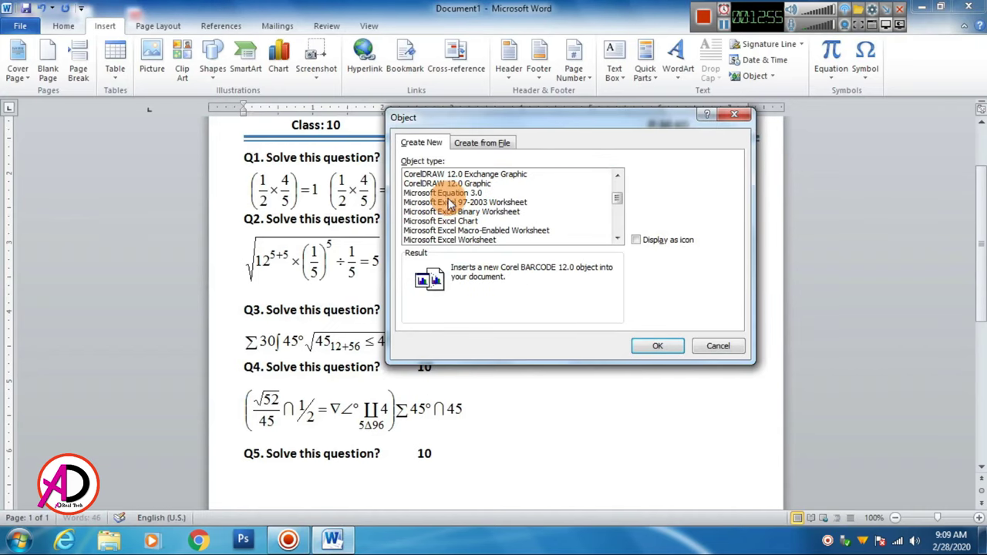
pyautogui.click(445, 193)
pyautogui.click(647, 346)
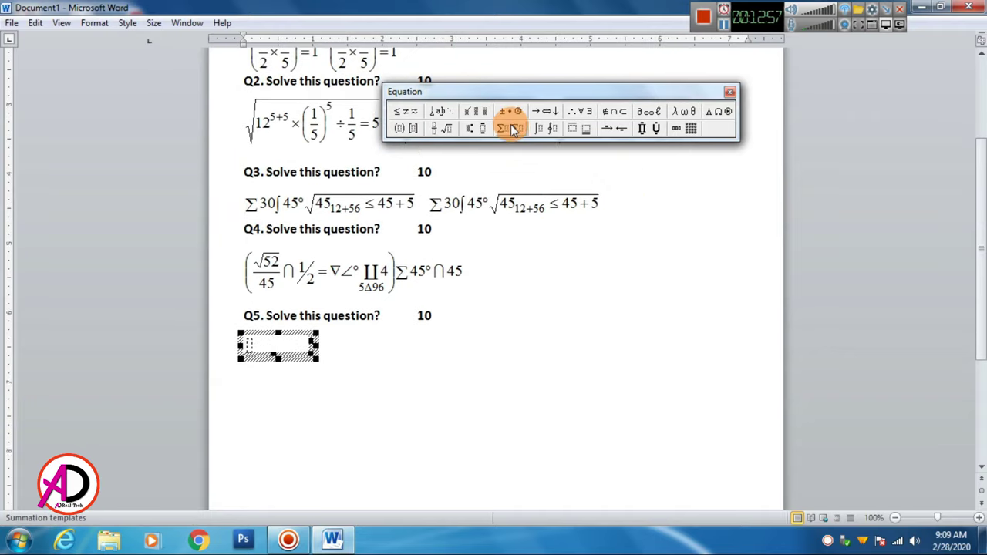
# Build the Q5 equation θϑπ*÷ from the Greek letter and operator palettes.
pyautogui.click(516, 112)
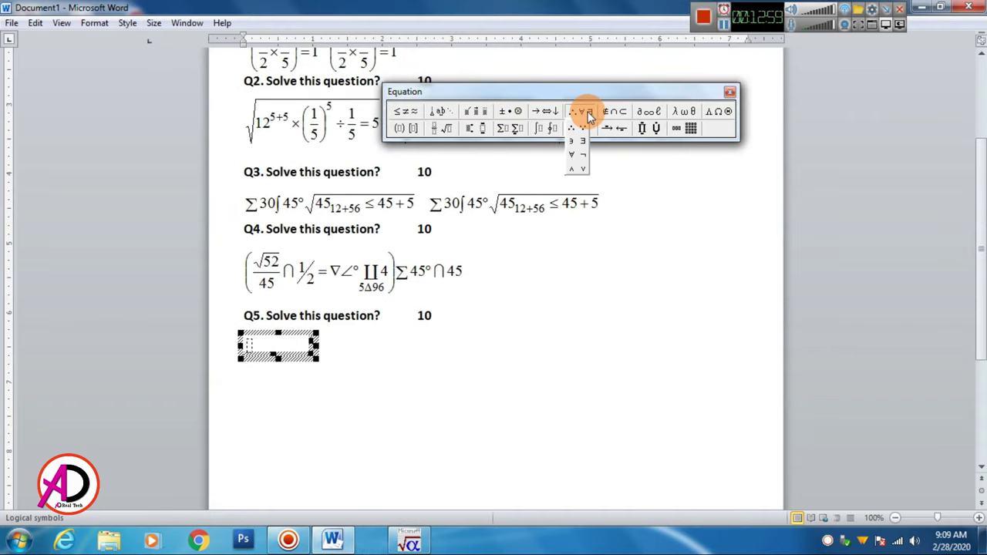
pyautogui.moveTo(684, 115)
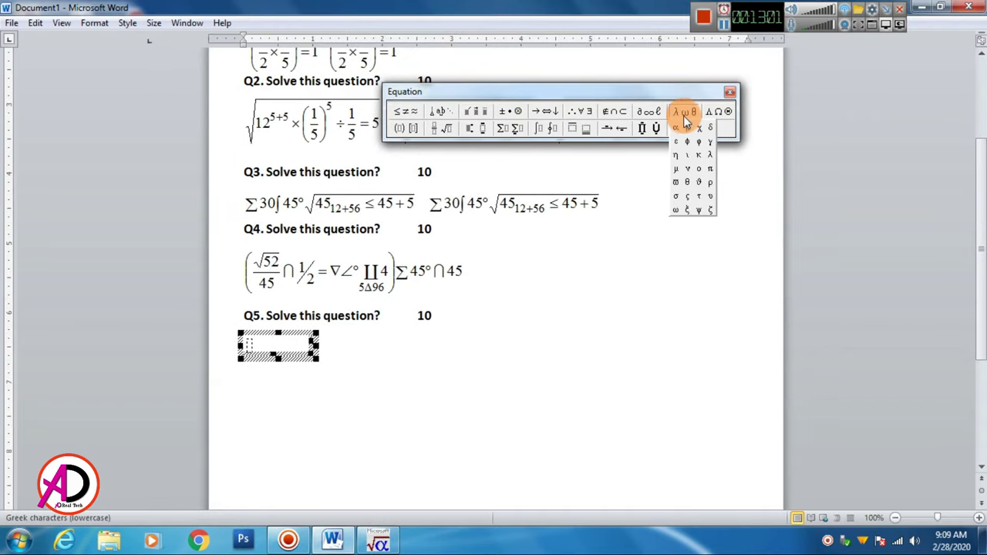
pyautogui.click(685, 182)
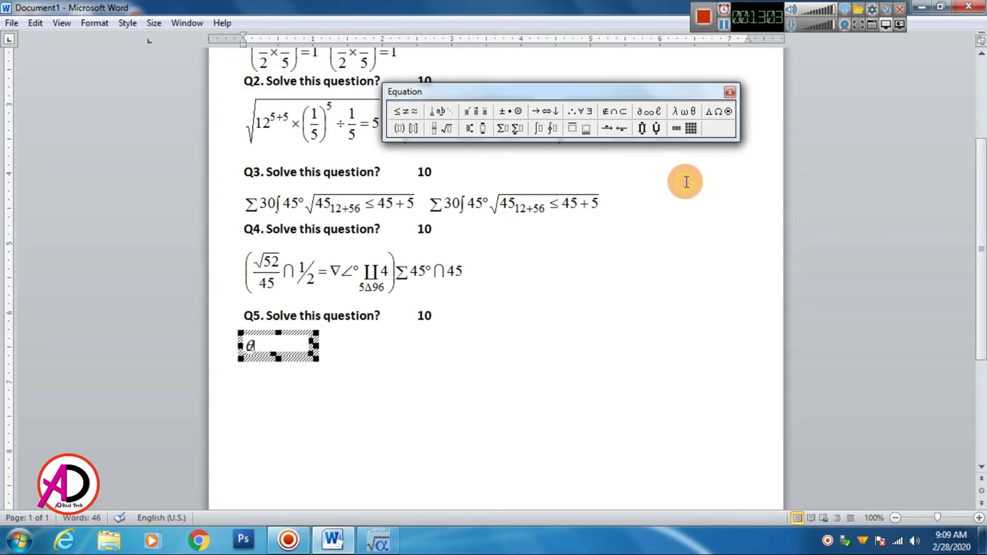
pyautogui.click(695, 112)
pyautogui.click(696, 190)
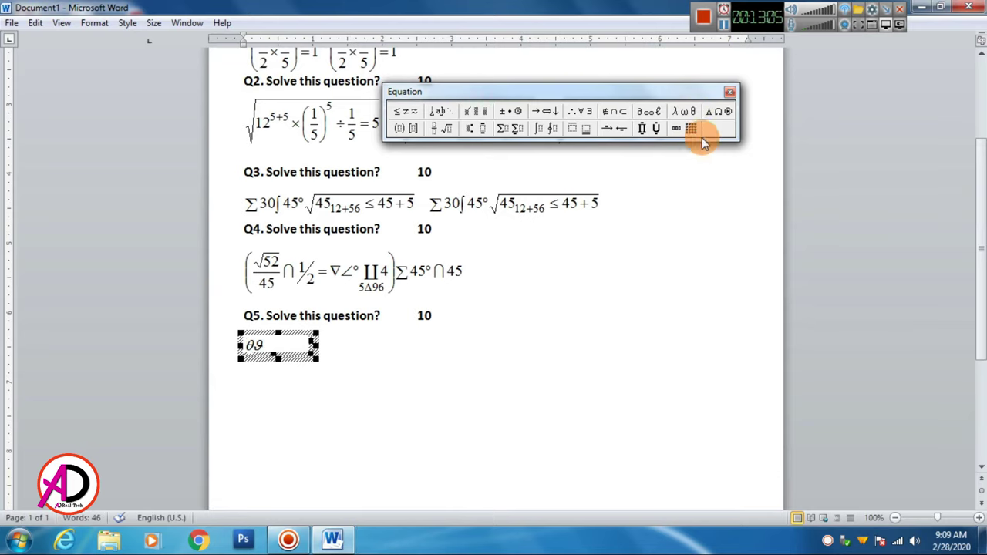
pyautogui.moveTo(696, 112); pyautogui.dragTo(711, 180)
pyautogui.click(711, 172)
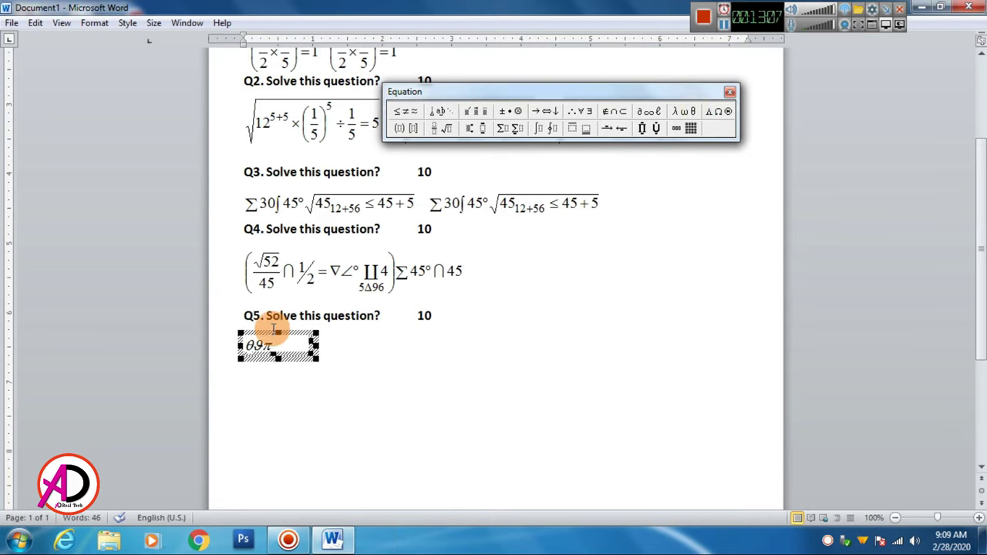
pyautogui.click(505, 116)
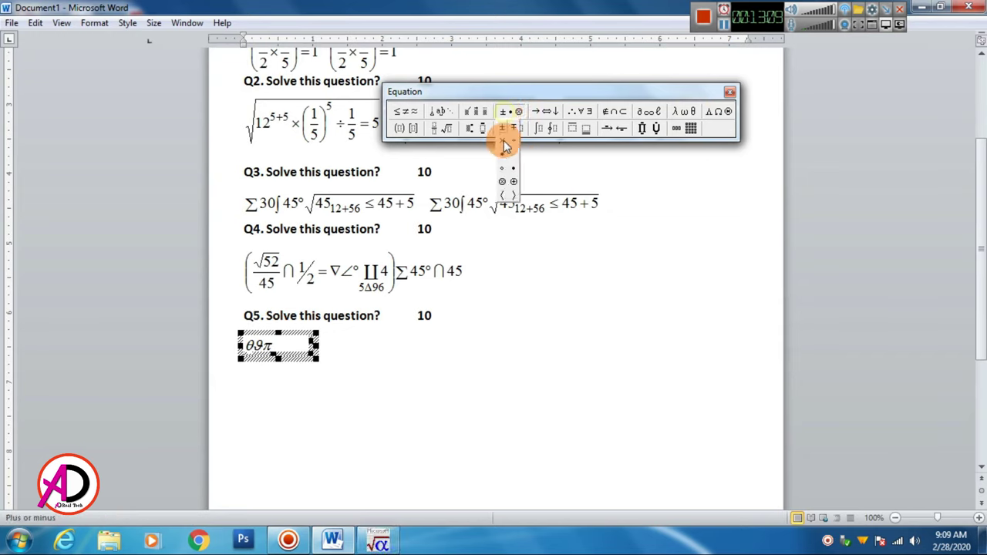
pyautogui.click(505, 157)
pyautogui.click(506, 112)
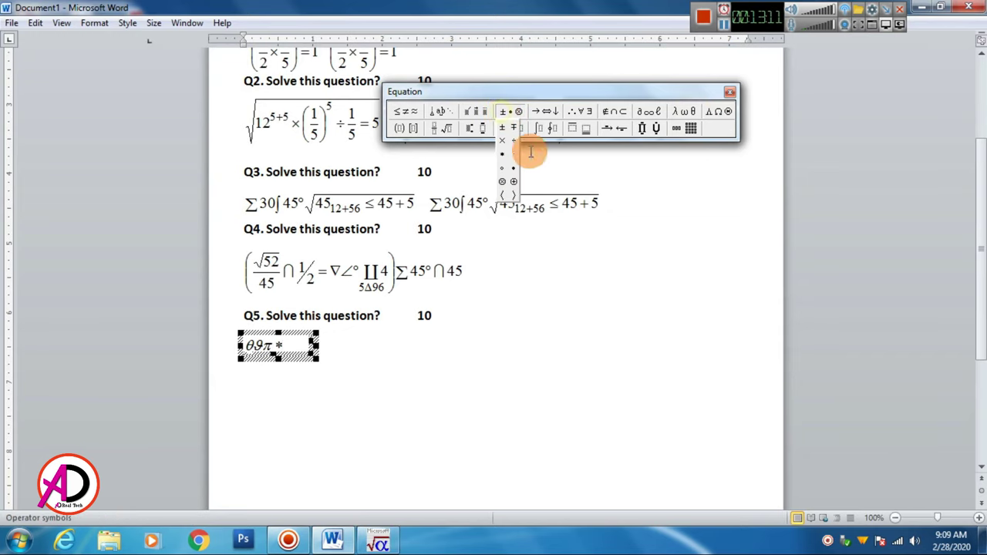
pyautogui.click(509, 141)
pyautogui.click(410, 375)
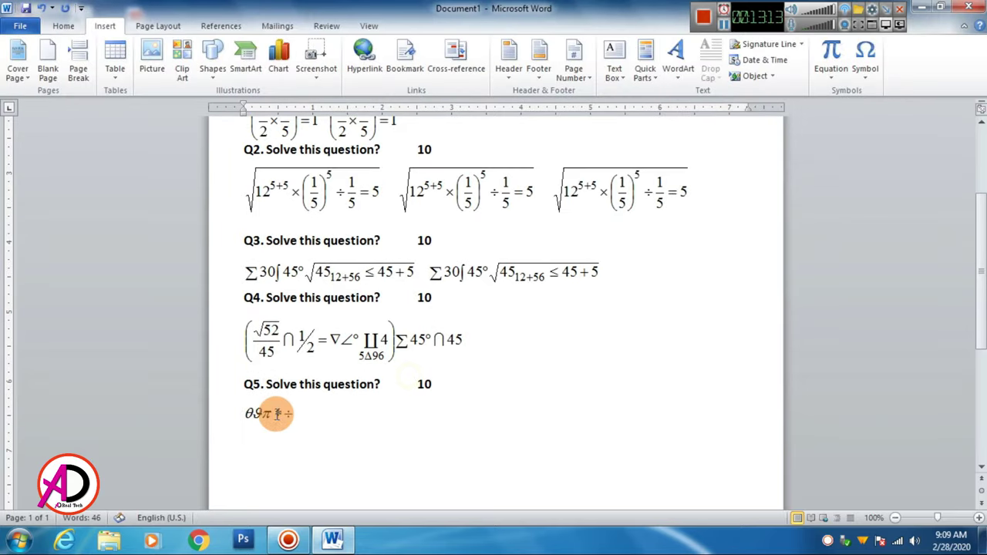
pyautogui.scroll(3, 496, 403)
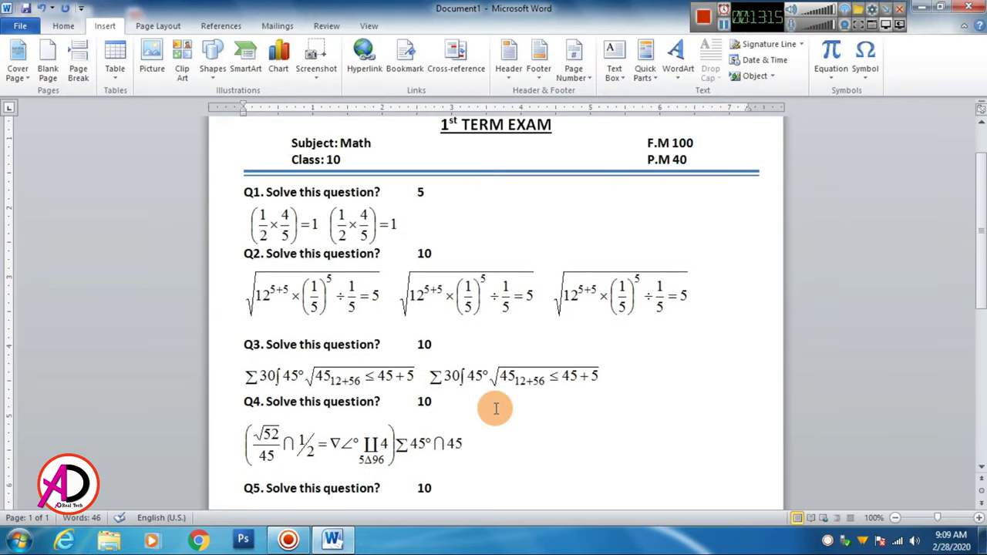
pyautogui.scroll(2, 436, 316)
pyautogui.scroll(1, 431, 332)
pyautogui.scroll(-1, 432, 332)
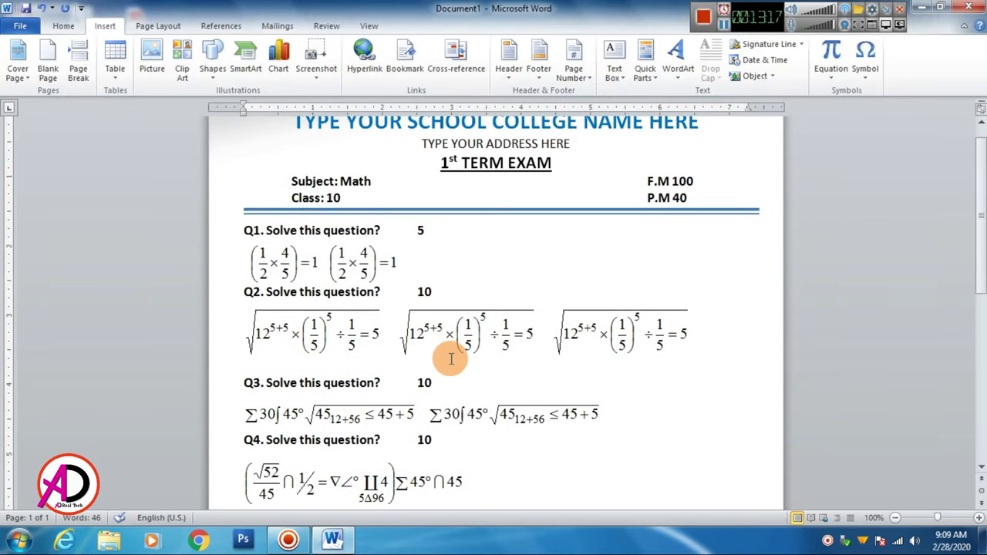
pyautogui.scroll(-2, 568, 372)
pyautogui.scroll(2, 409, 335)
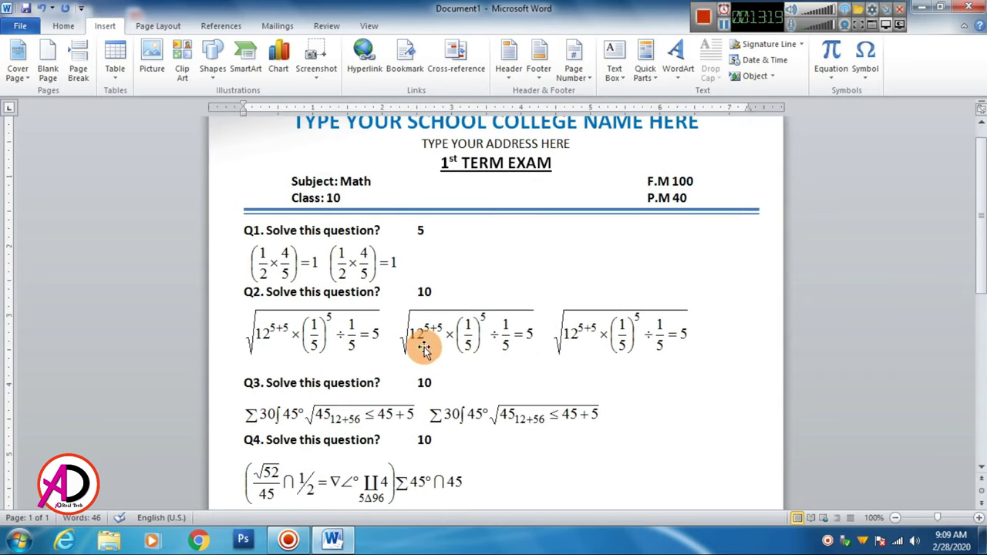
pyautogui.scroll(-3, 537, 377)
pyautogui.scroll(1, 537, 376)
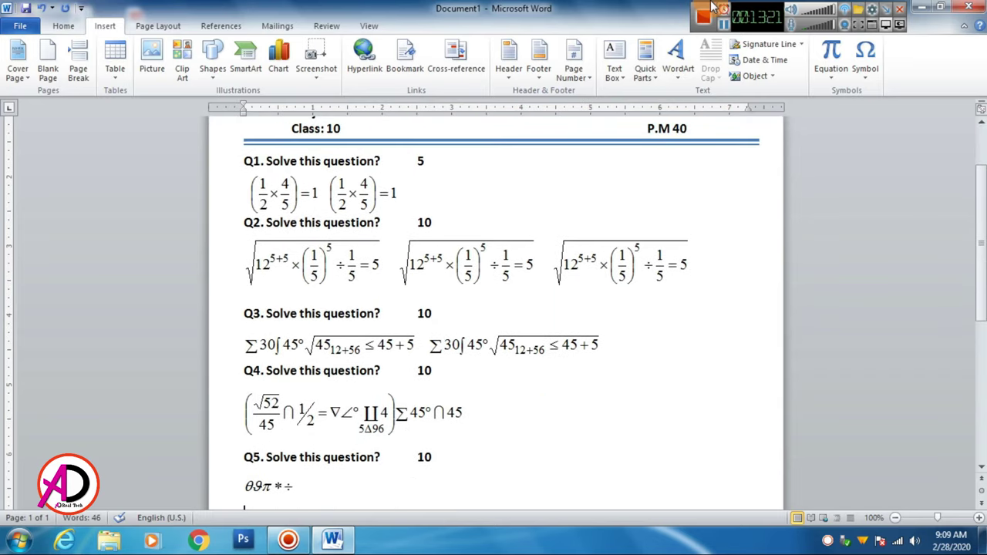